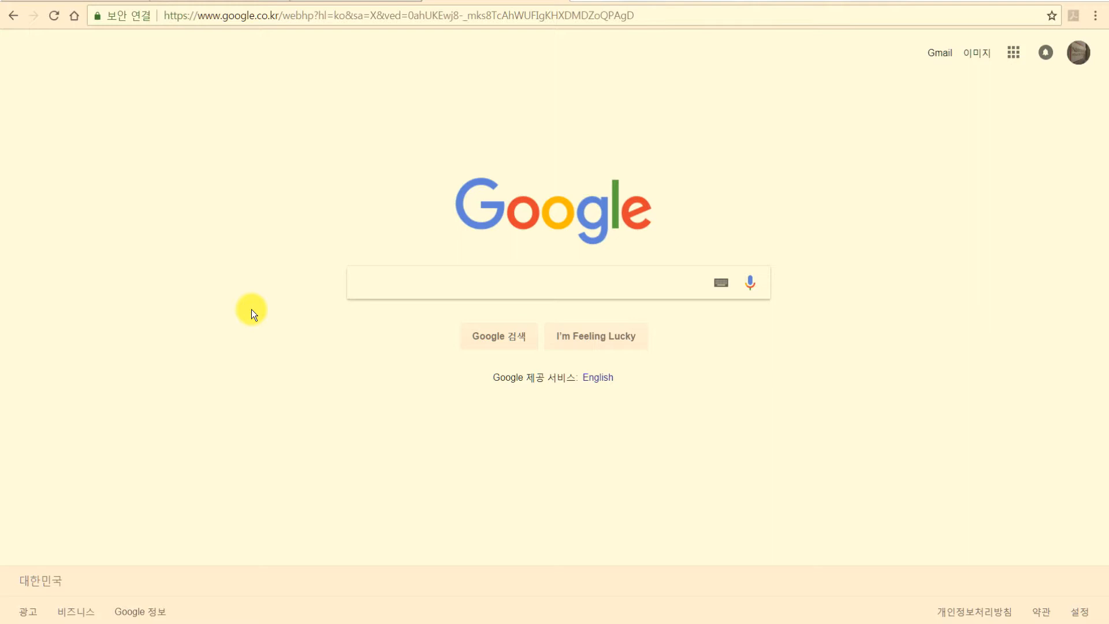
Search Google for "google sites" and open the Google Sites result.
click(367, 282)
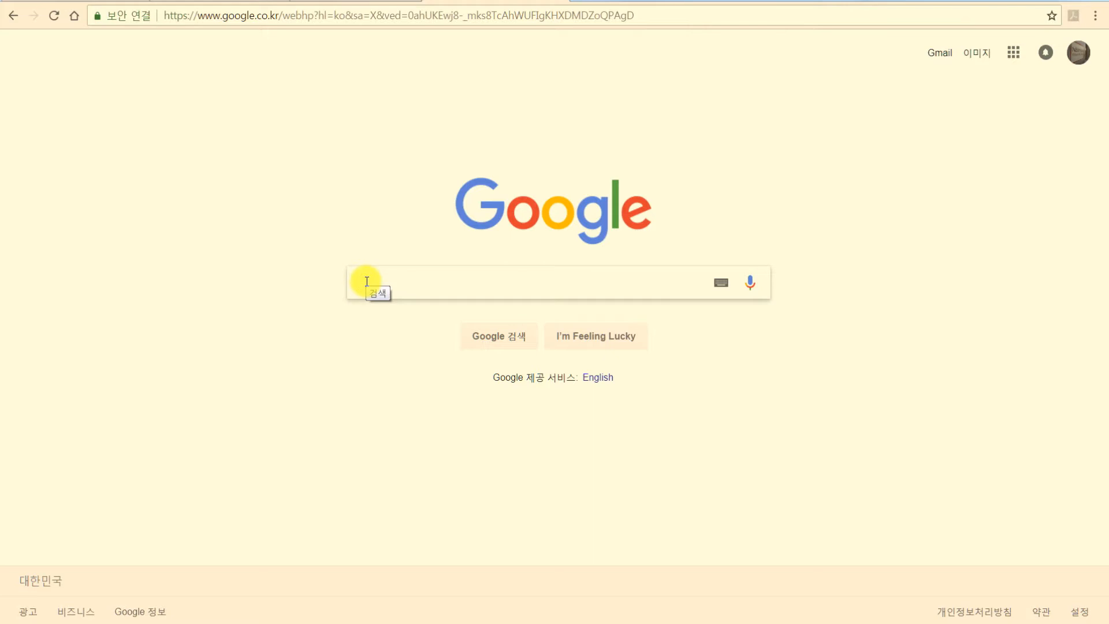
text(google sites)
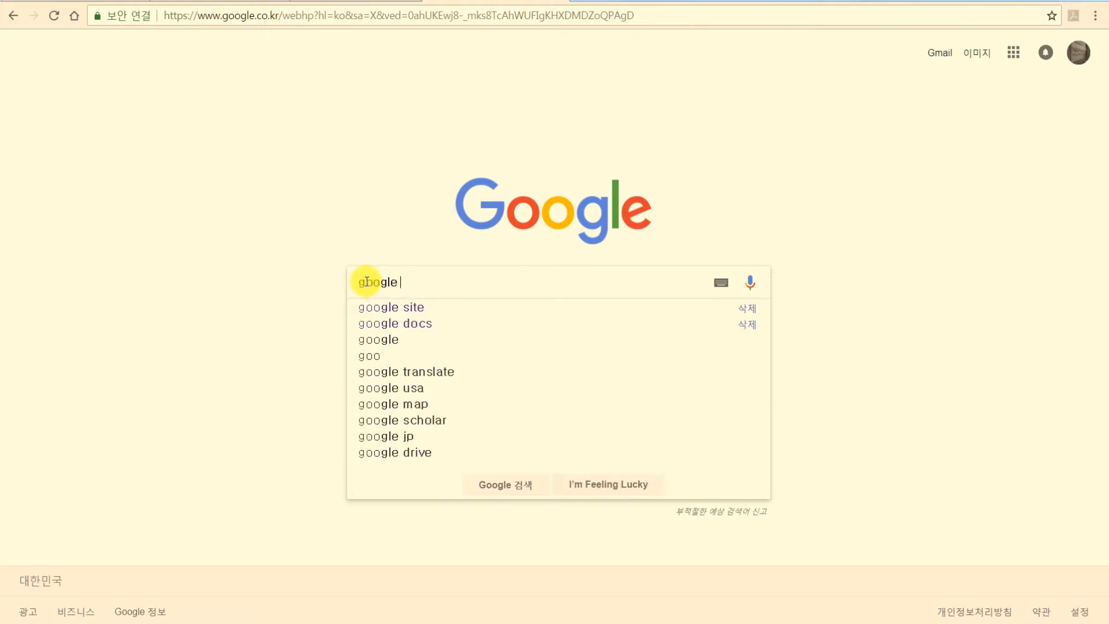
key(Return)
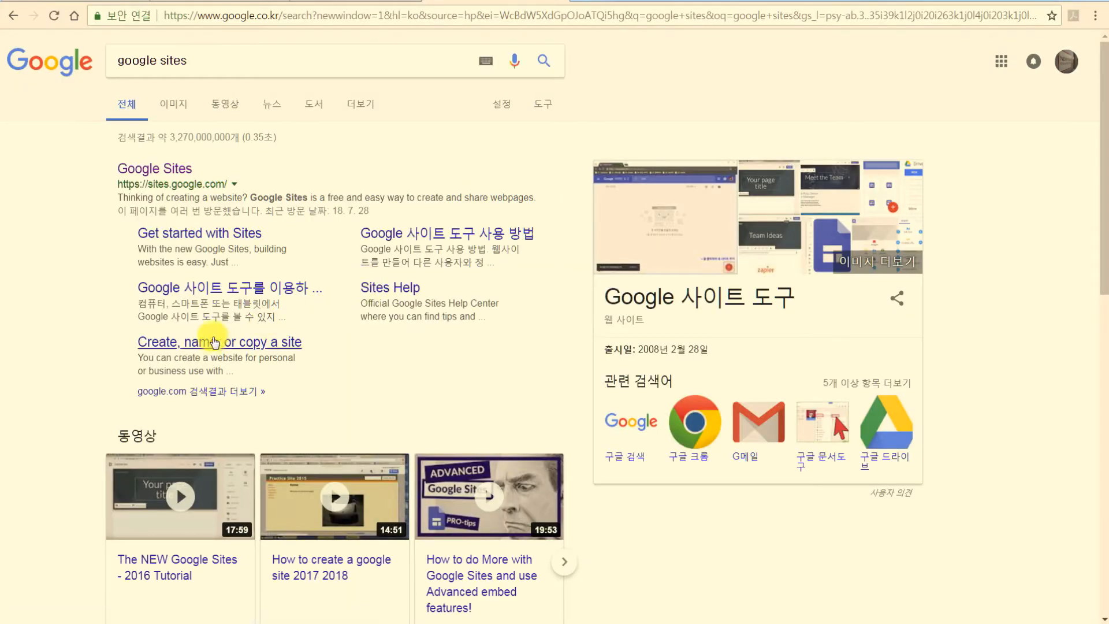
click(152, 169)
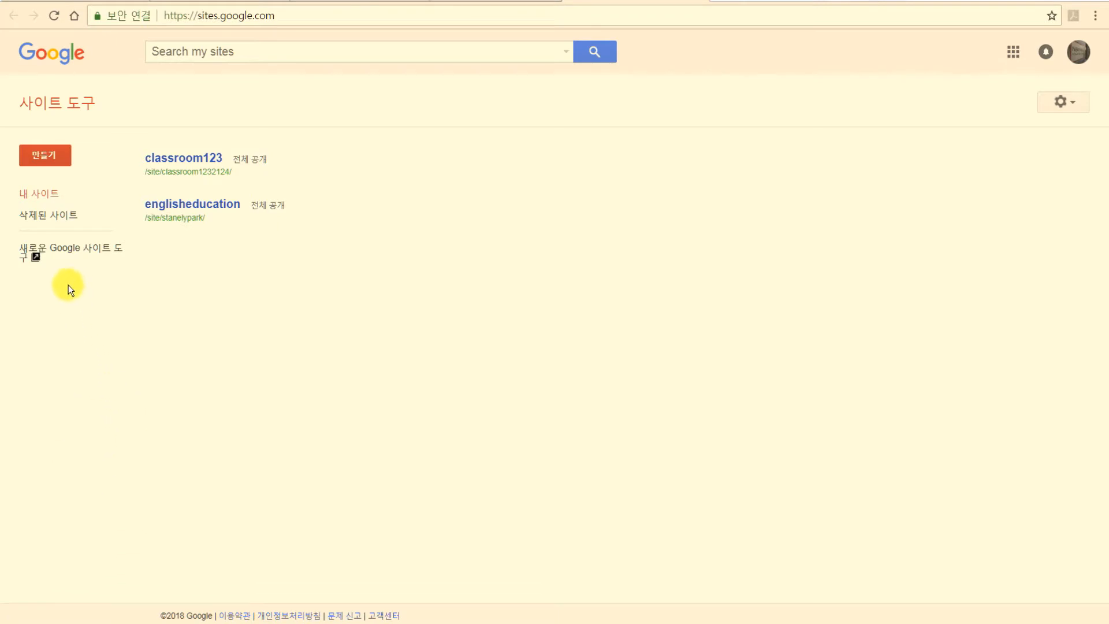
Switch to the new version of Google Sites and create a blank site.
click(54, 257)
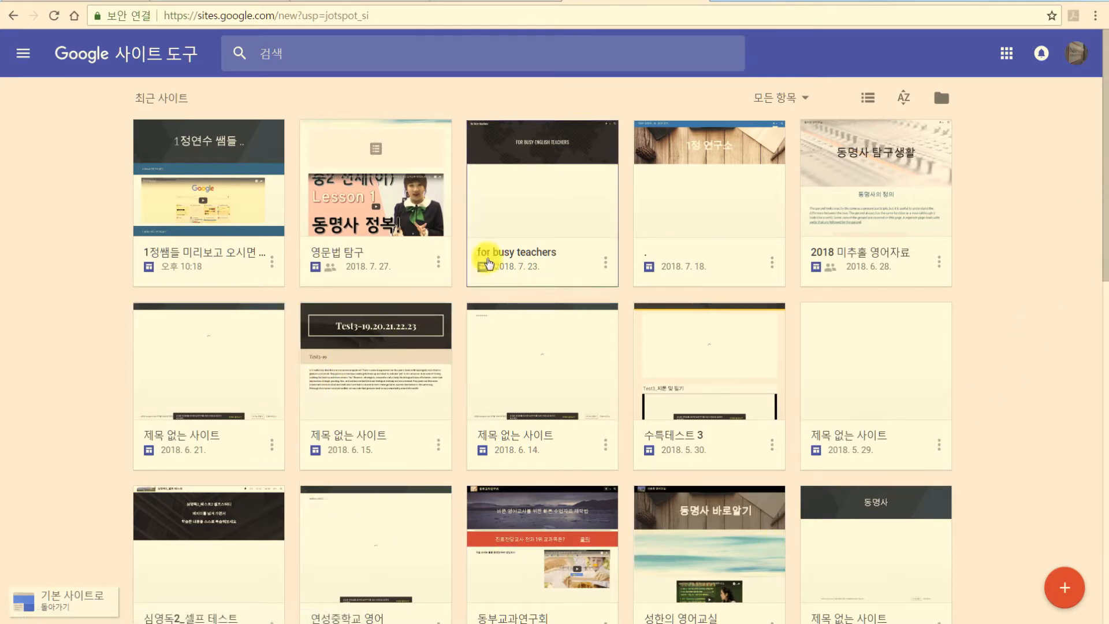
scroll(636, 318, down, 2)
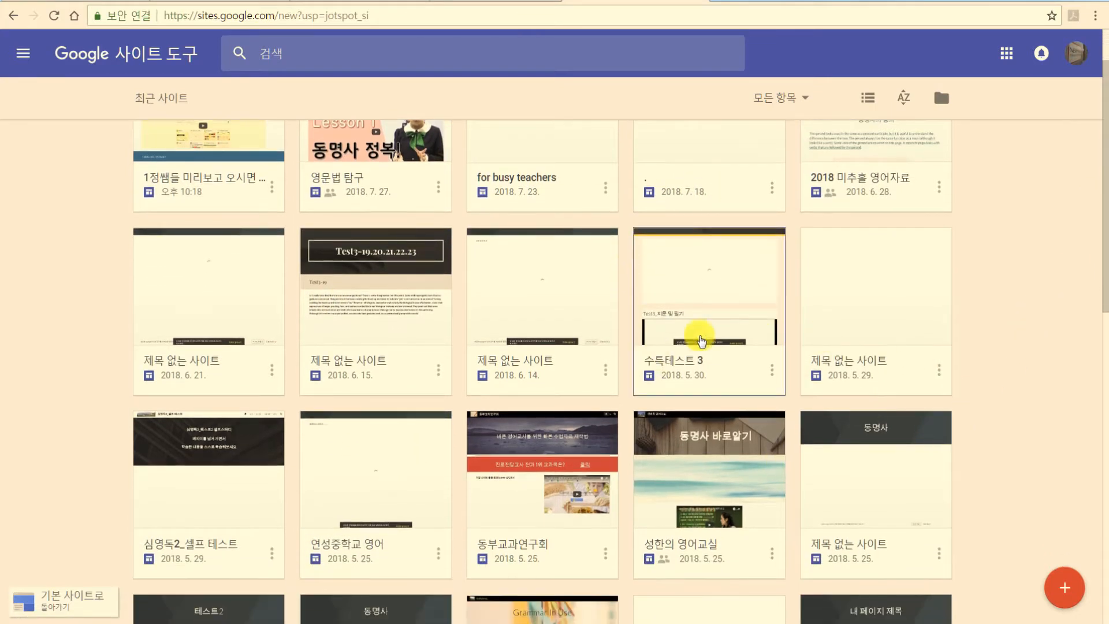
scroll(260, 301, up, 2)
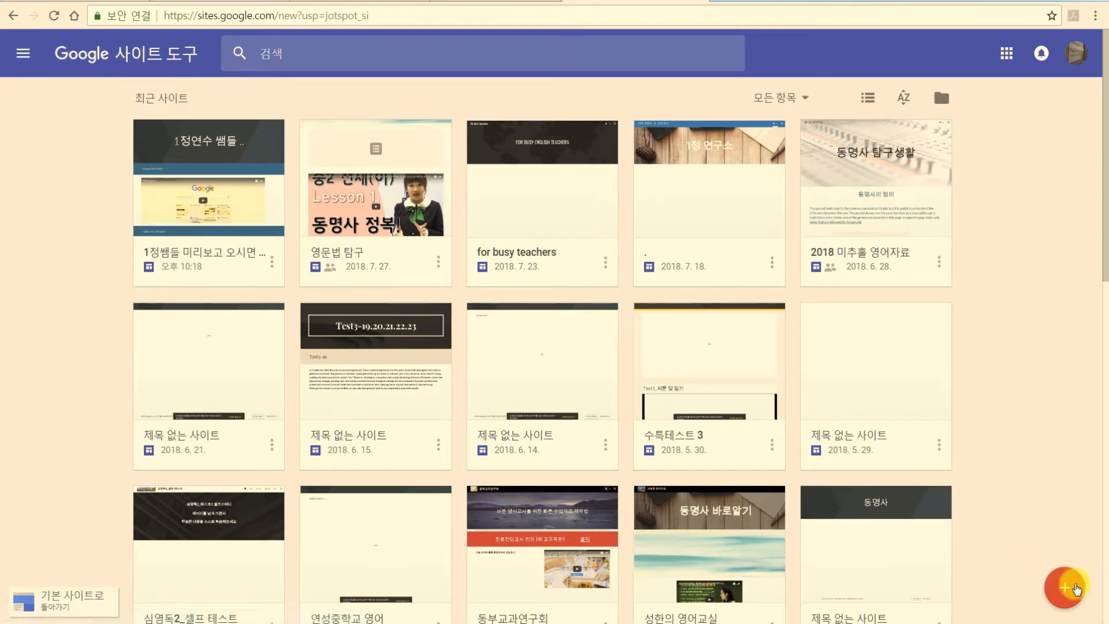
click(1066, 590)
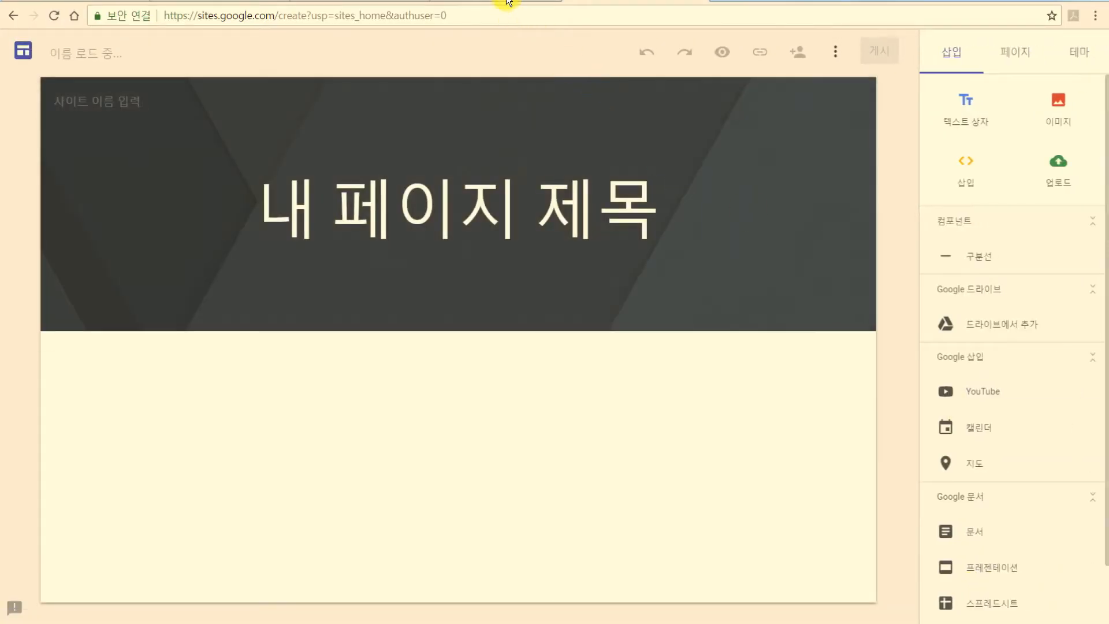
Return to the Google search results and search for "how many google sites can i create'".
click(507, 2)
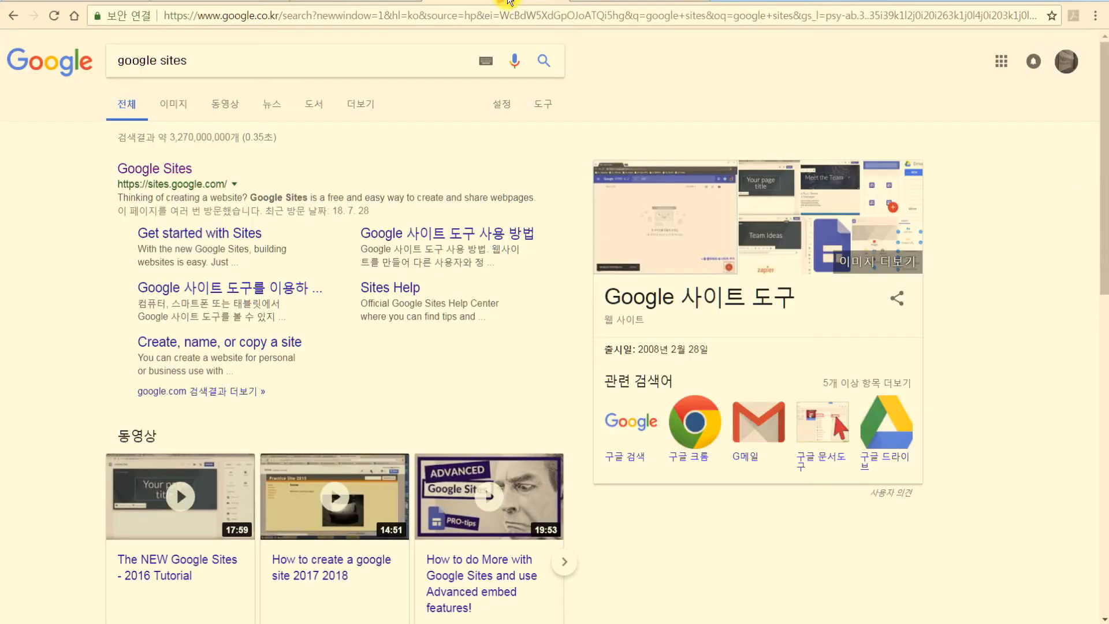
click(117, 64)
text(how many)
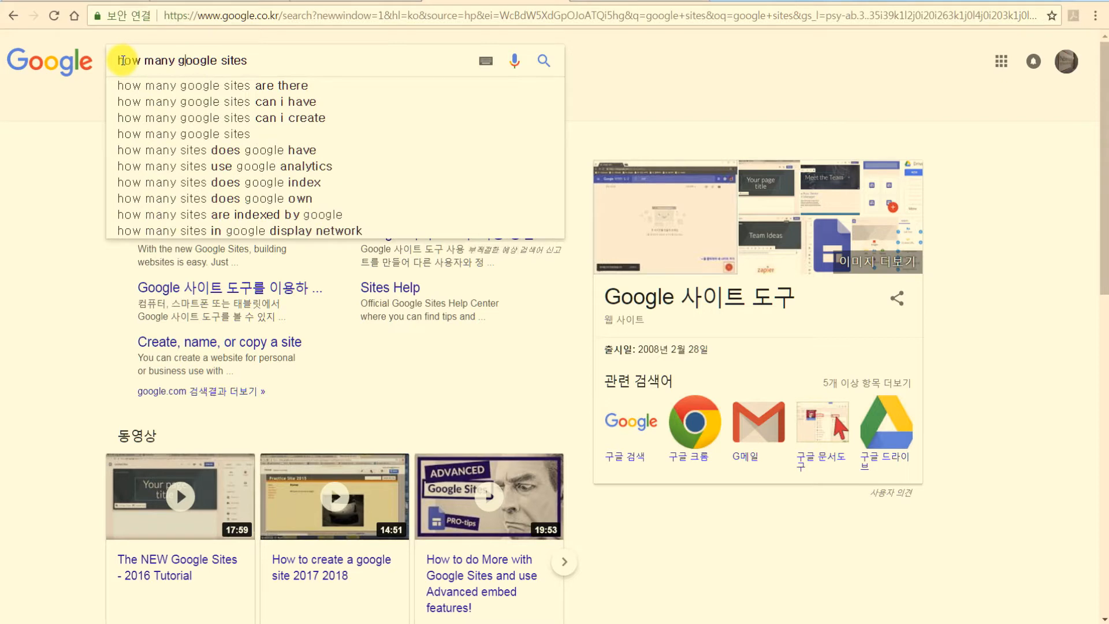
key(Down)
key(Down)
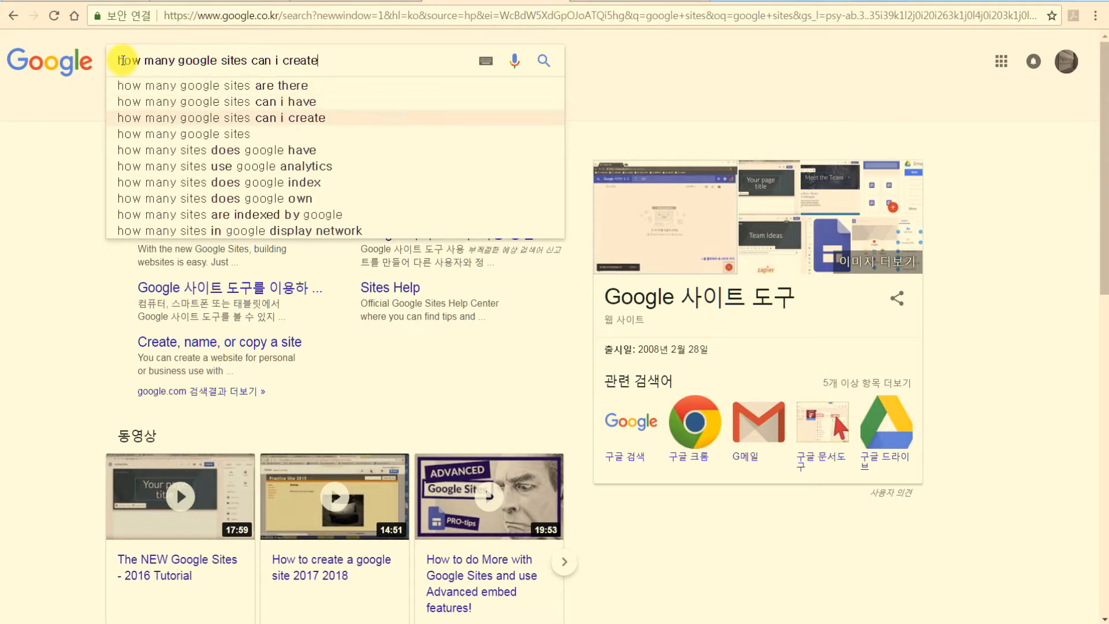
text(')
key(Return)
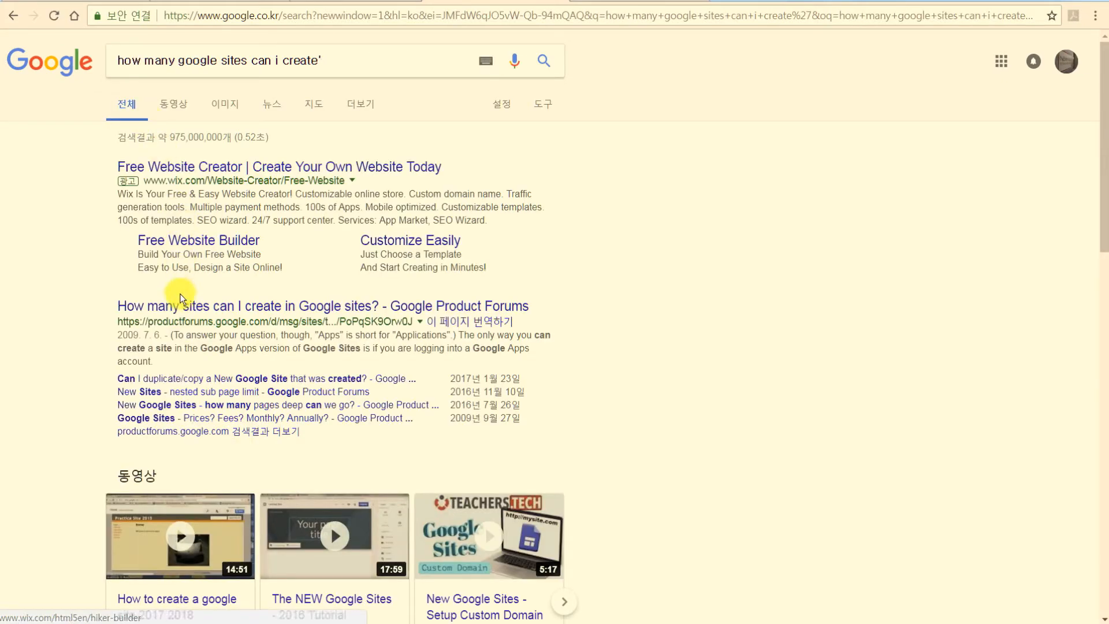
Open the Semantic Mastery article on having multiple Google Sites with one Gmail account and read its question text.
scroll(173, 308, down, 4)
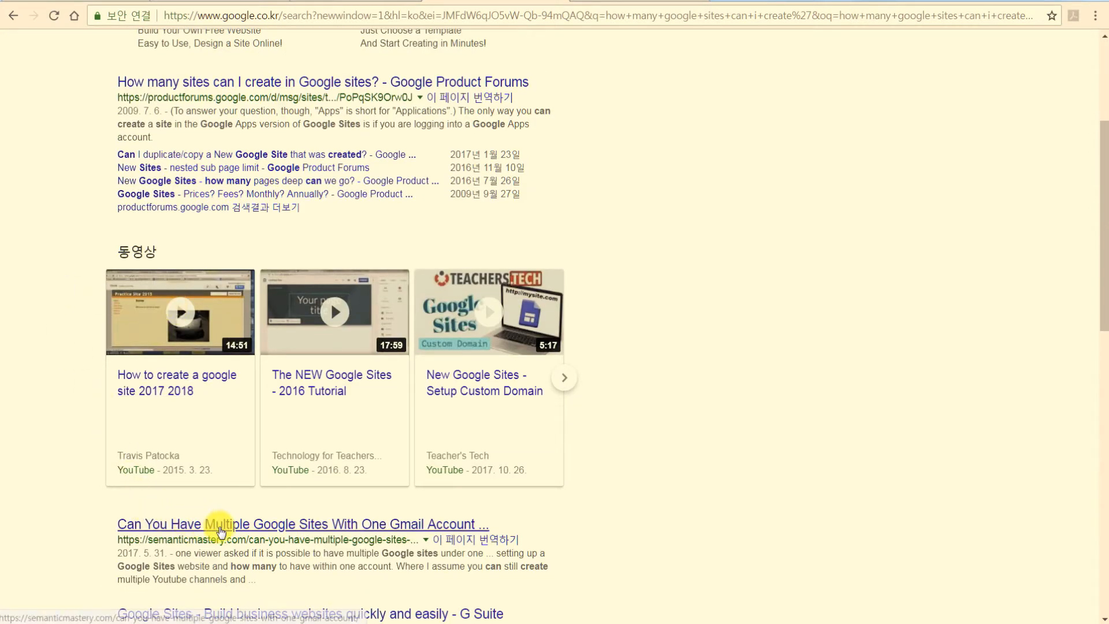
click(221, 528)
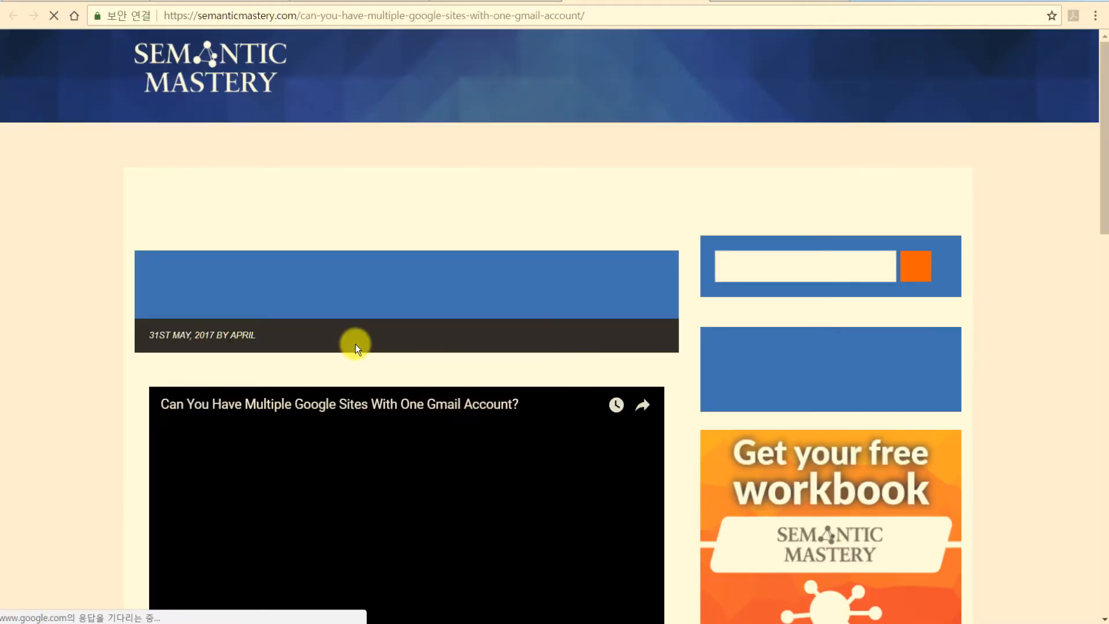
scroll(108, 318, down, 5)
scroll(109, 318, down, 6)
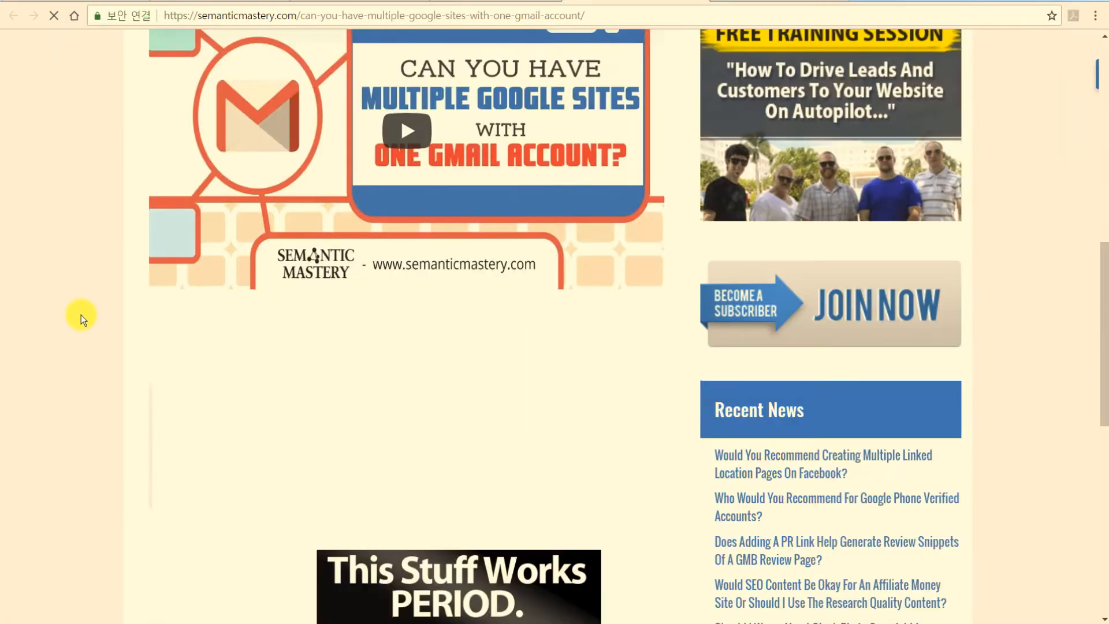
scroll(82, 308, down, 4)
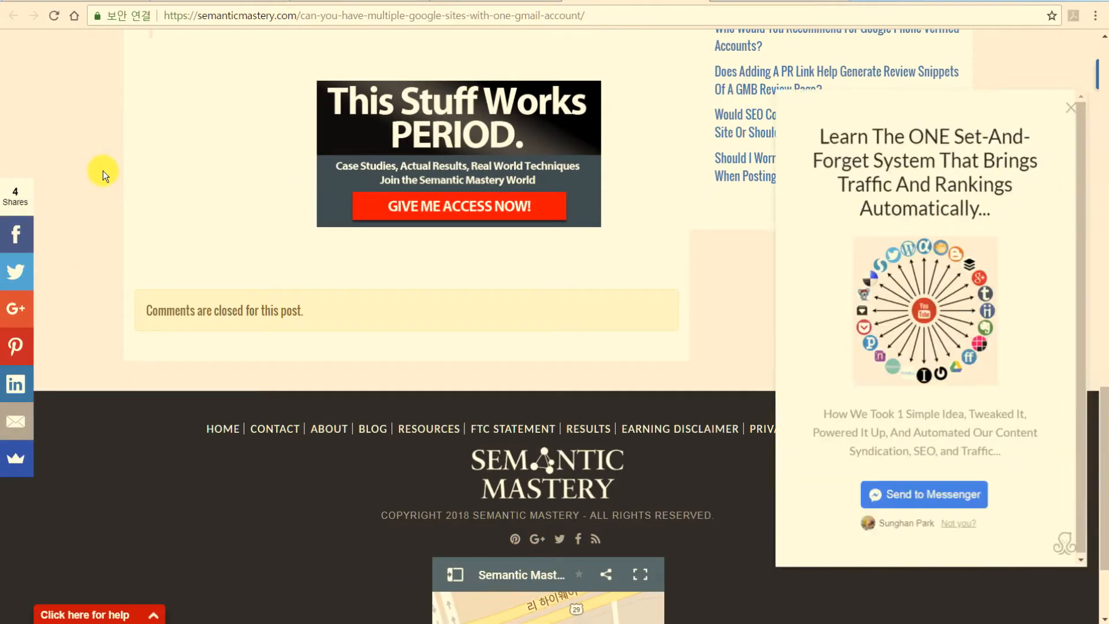
scroll(103, 171, up, 4)
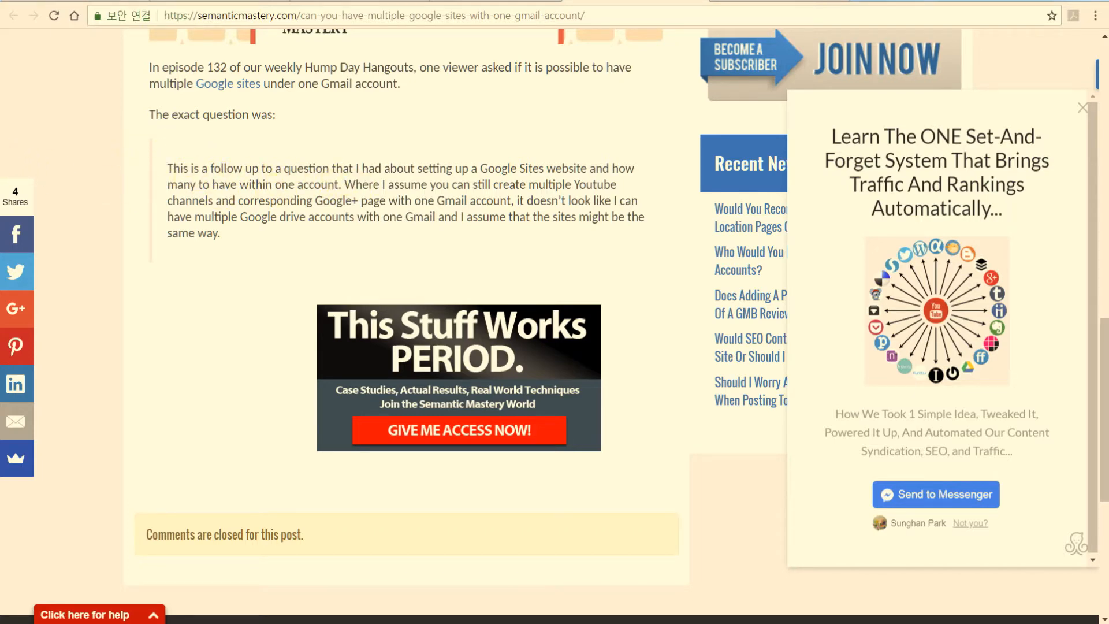
Examine the StackExchange answer on the maximum number of pages in a Google Site, highlighting its key passages.
key(ctrl+Tab)
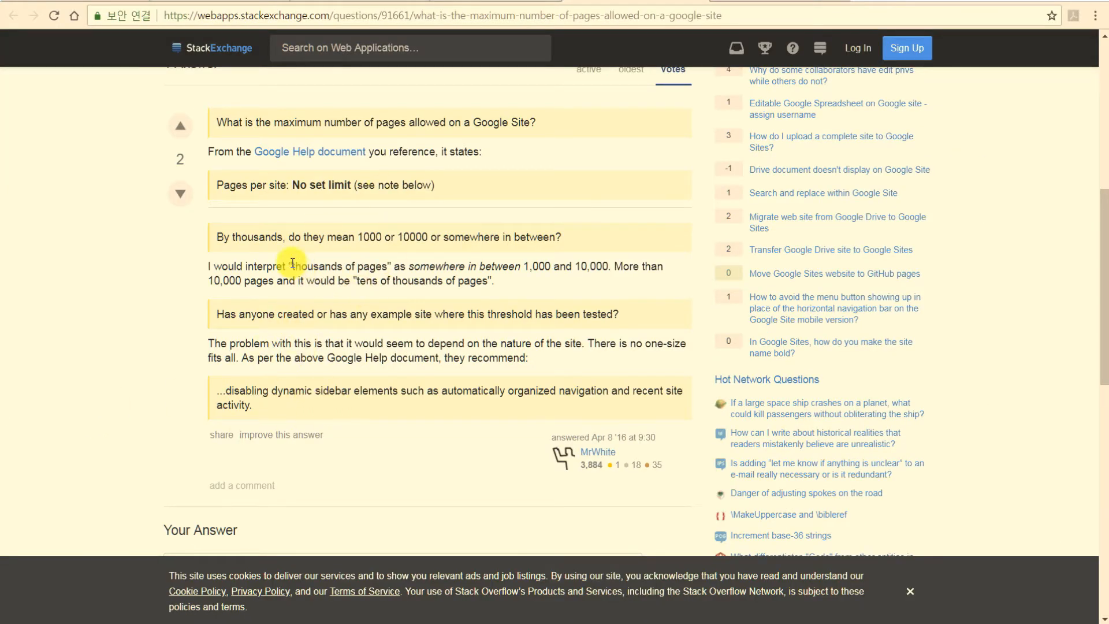
drag(343, 237, 447, 236)
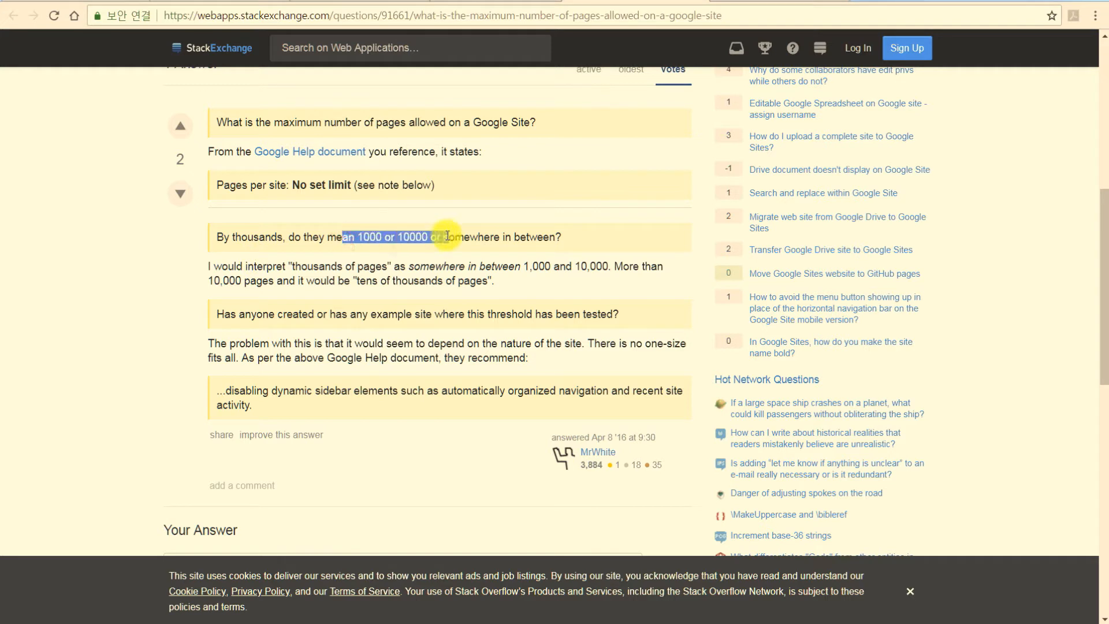
click(447, 235)
drag(394, 266, 439, 281)
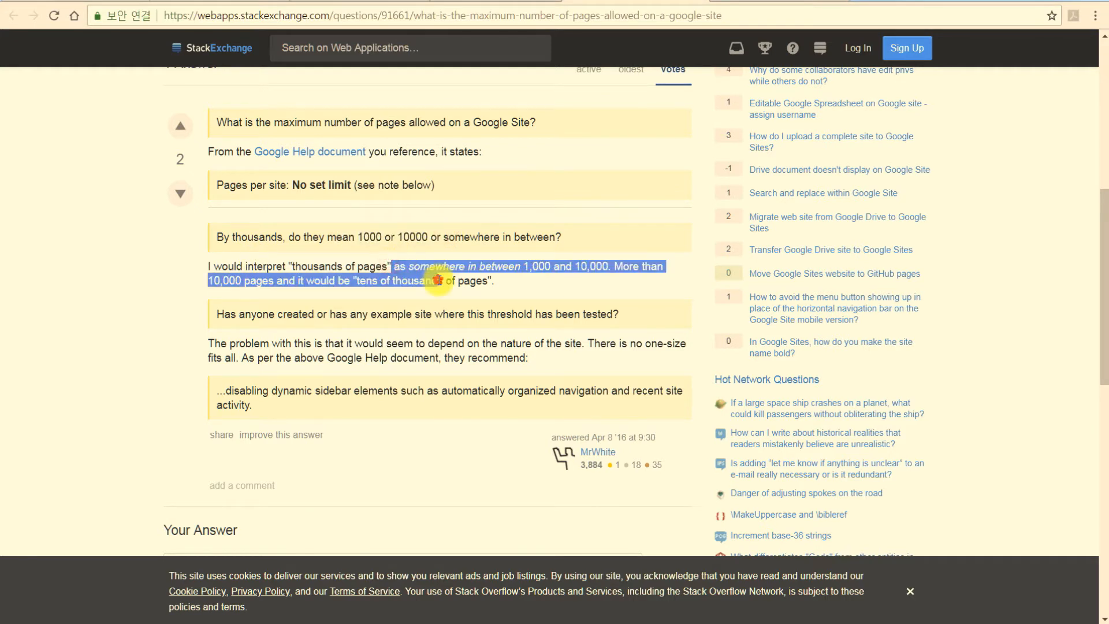
click(438, 280)
drag(292, 347, 421, 359)
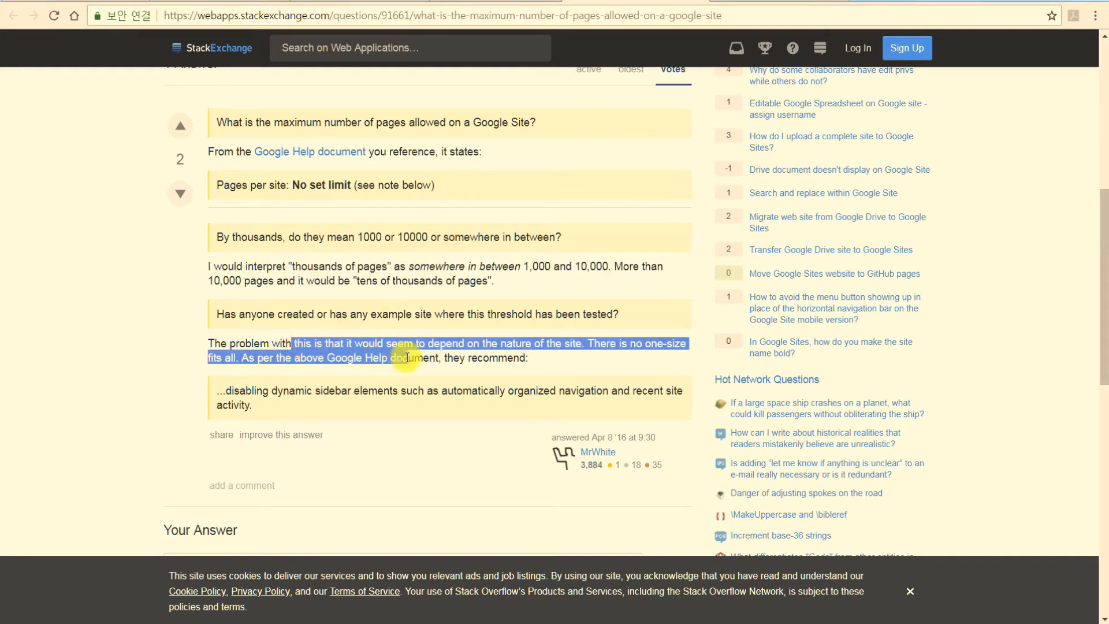
click(419, 355)
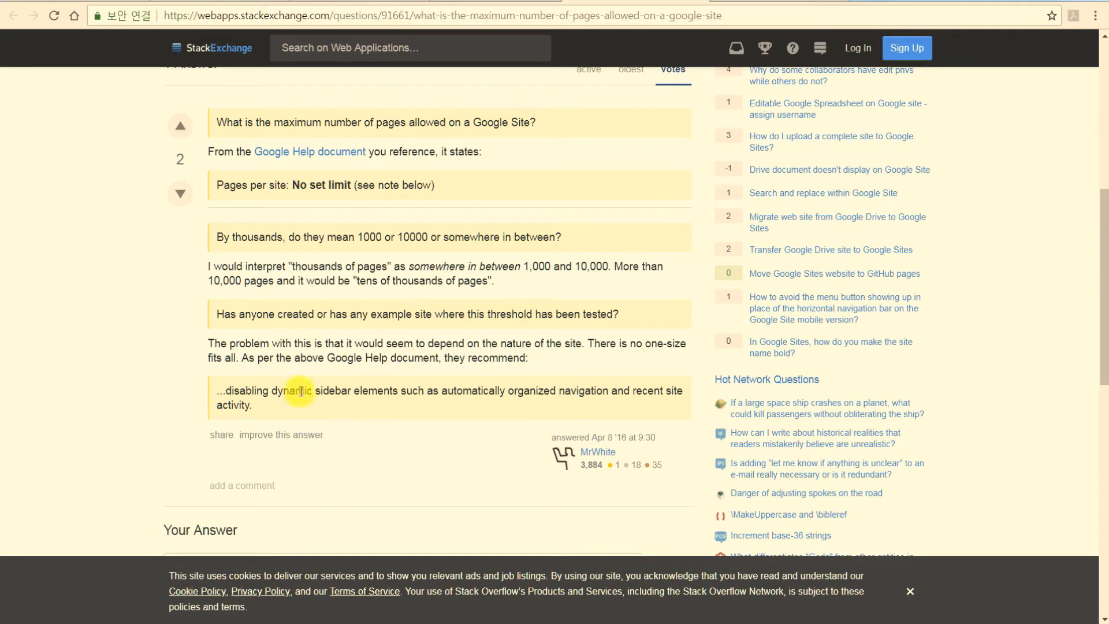
drag(301, 392, 313, 407)
click(312, 407)
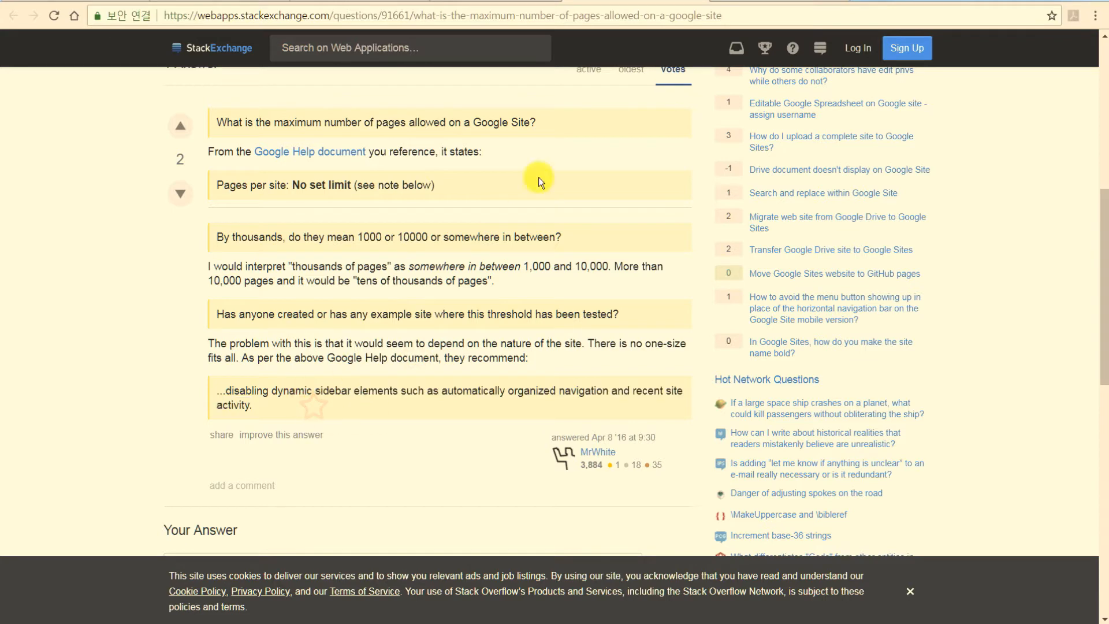
Go back to the untitled site's editor and set both the document name and the header's site name to "be 동사".
click(690, 3)
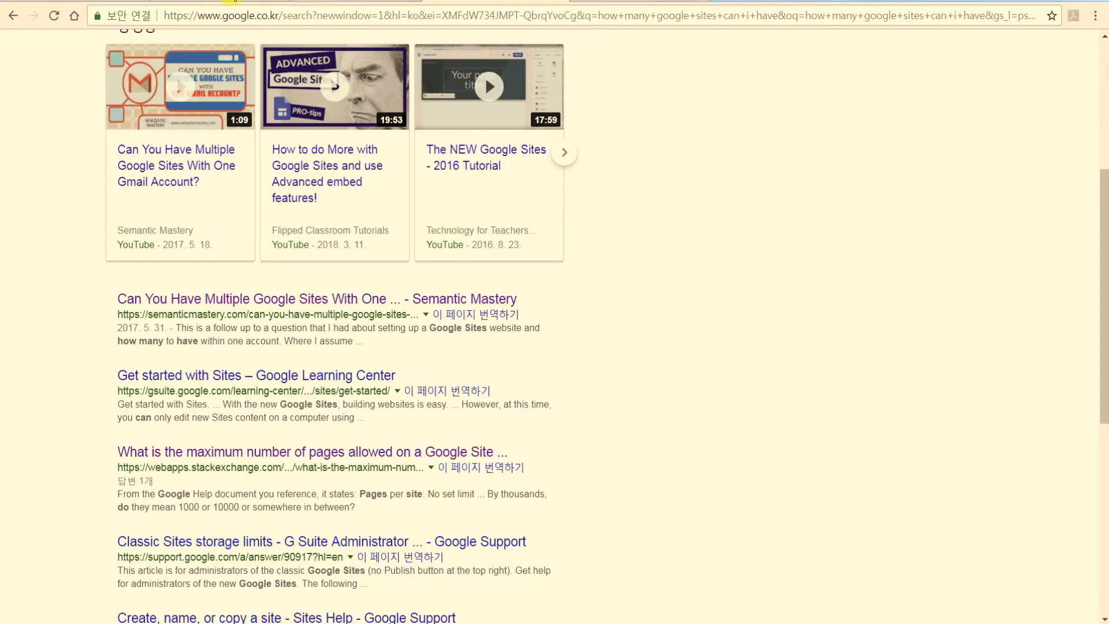
click(235, 0)
key(ctrl+Tab)
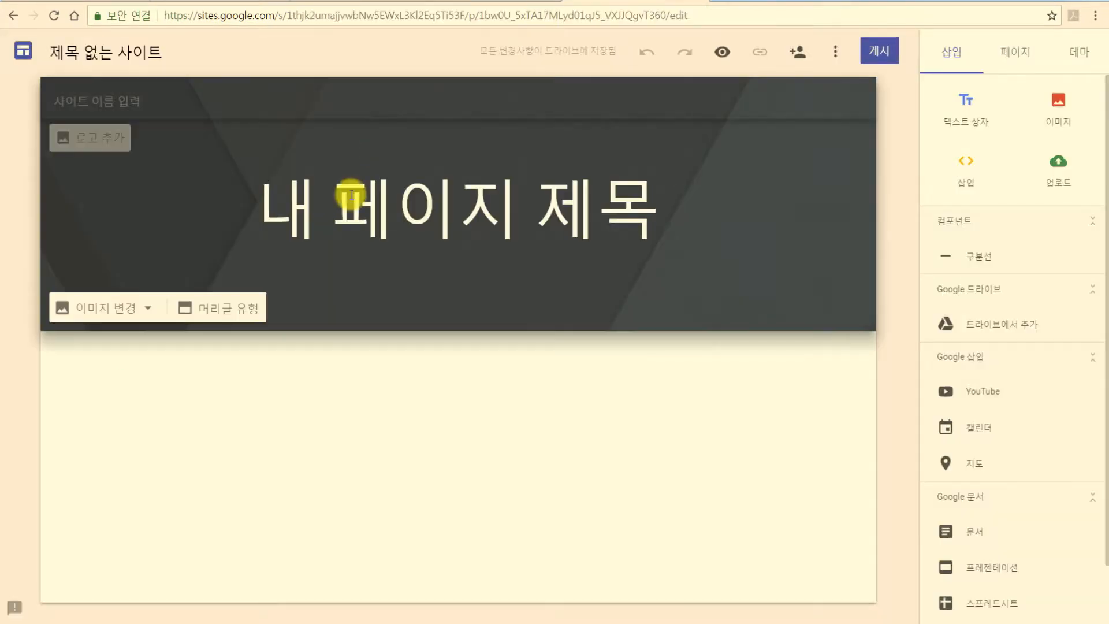
click(71, 50)
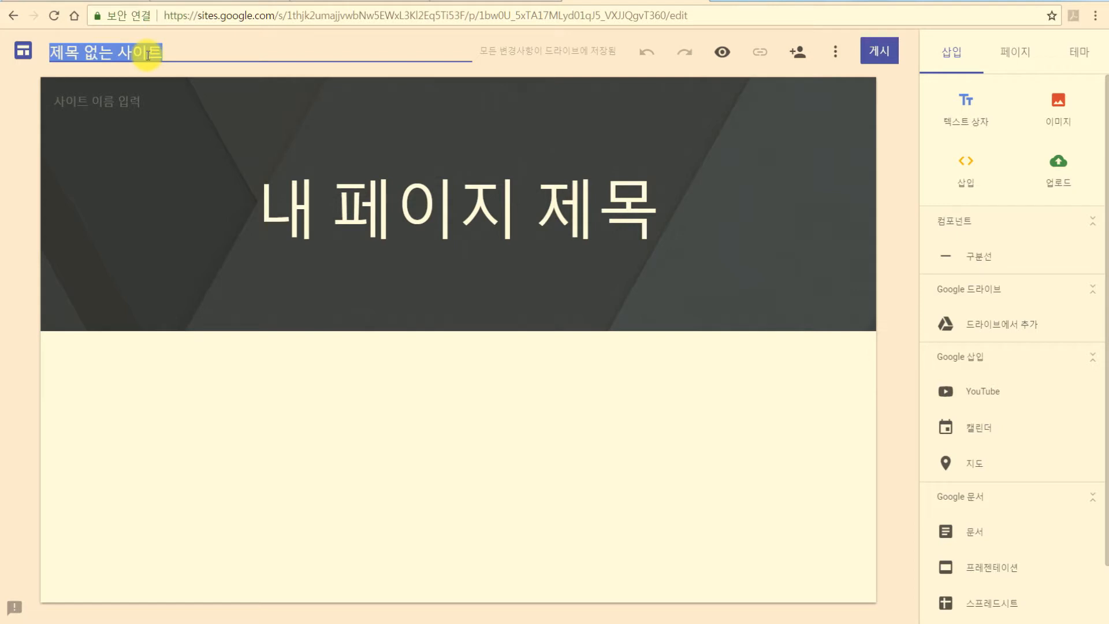
text(be 동사)
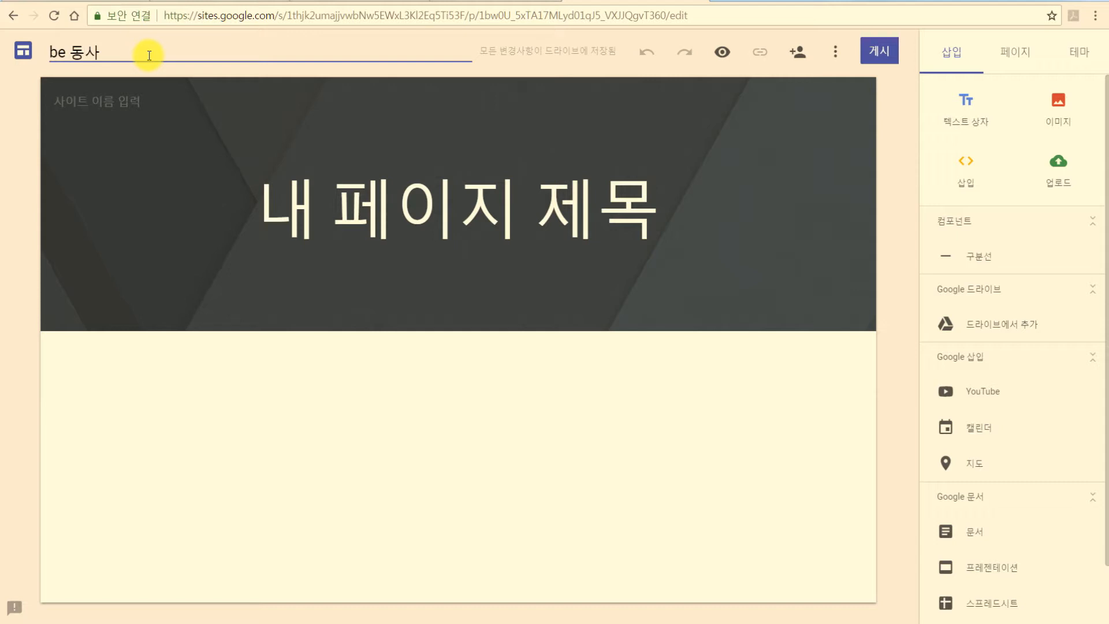
click(99, 110)
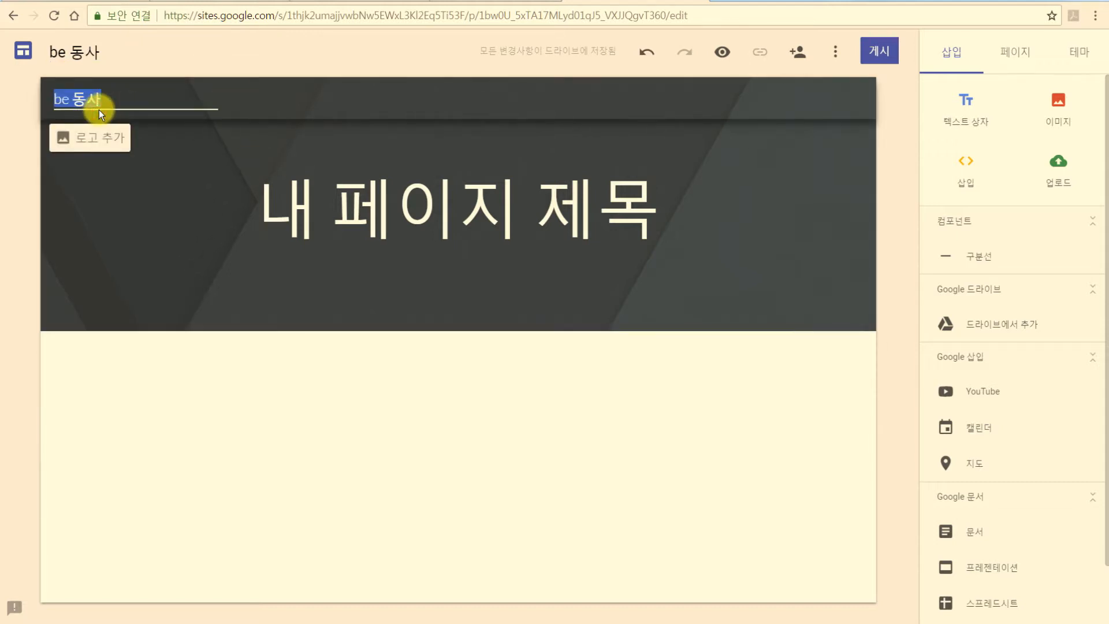
click(203, 199)
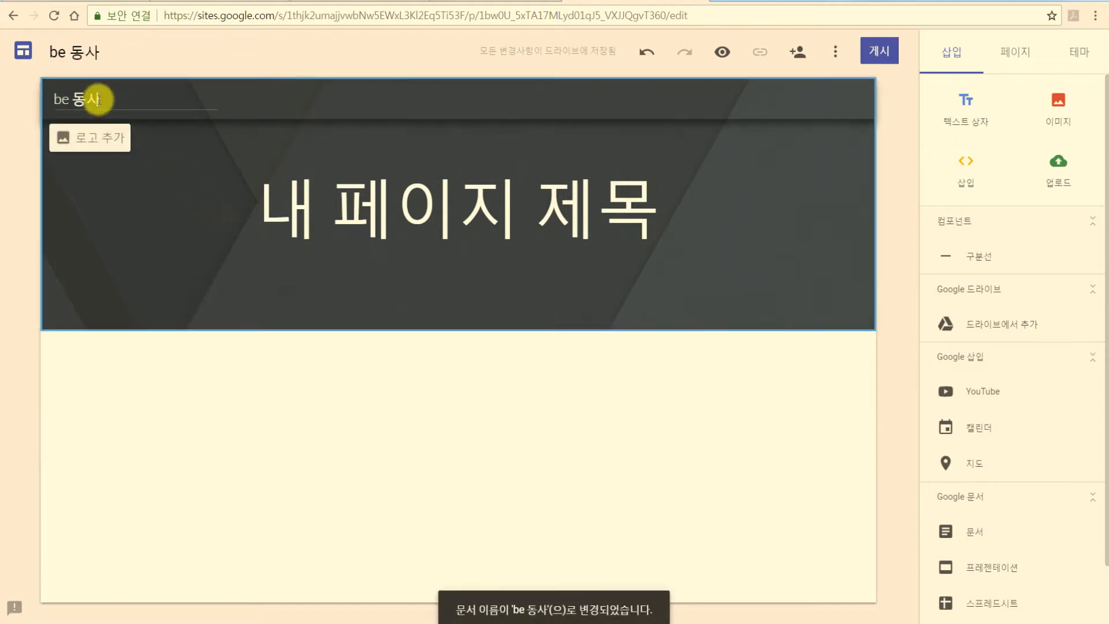
Try to add a header logo by searching the web for "english teacher" and choosing the image of a pen on written paper.
click(87, 140)
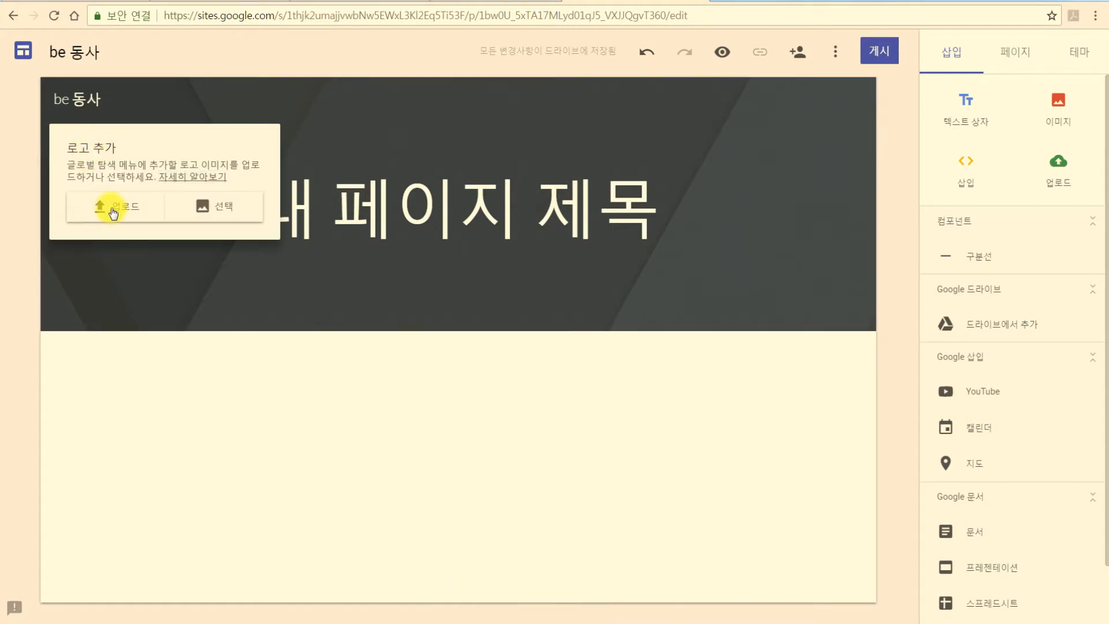
click(217, 206)
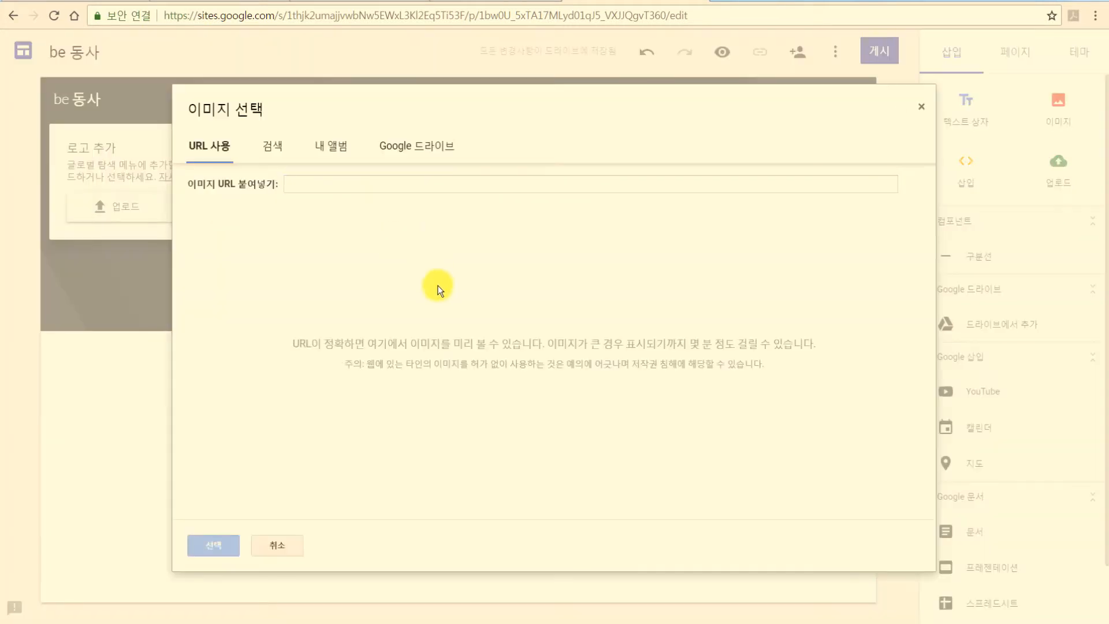
click(271, 154)
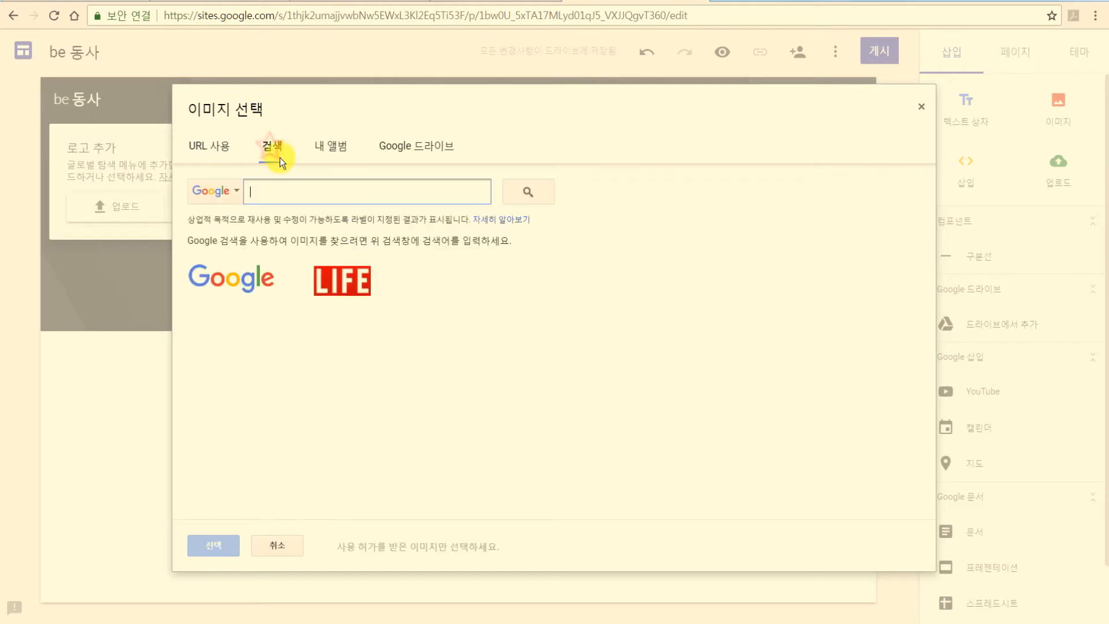
text(english teach)
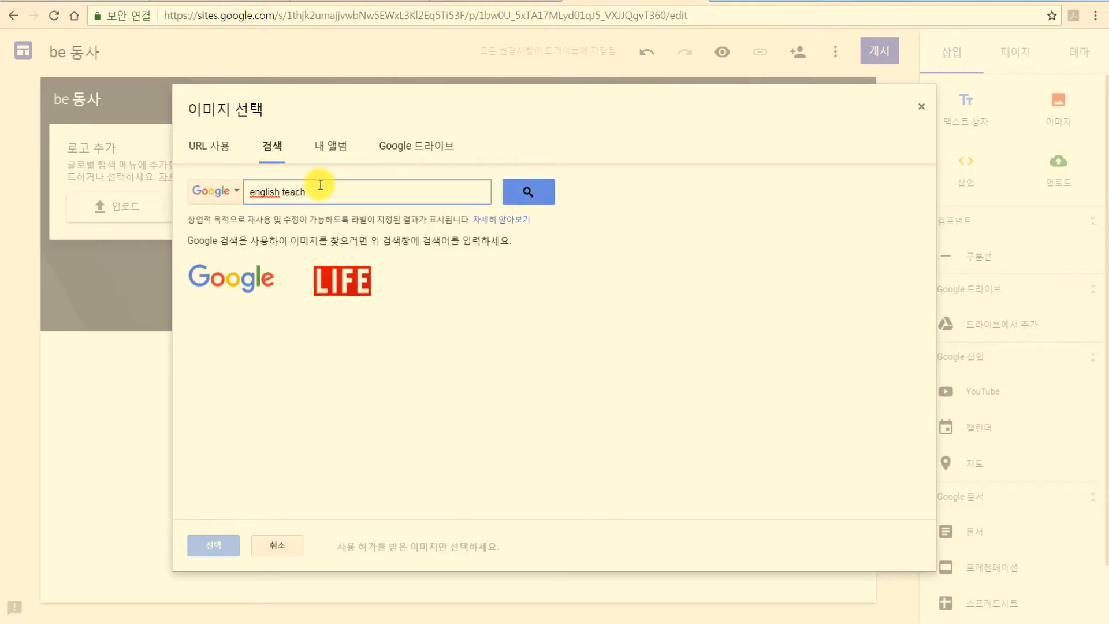
text(er)
key(Return)
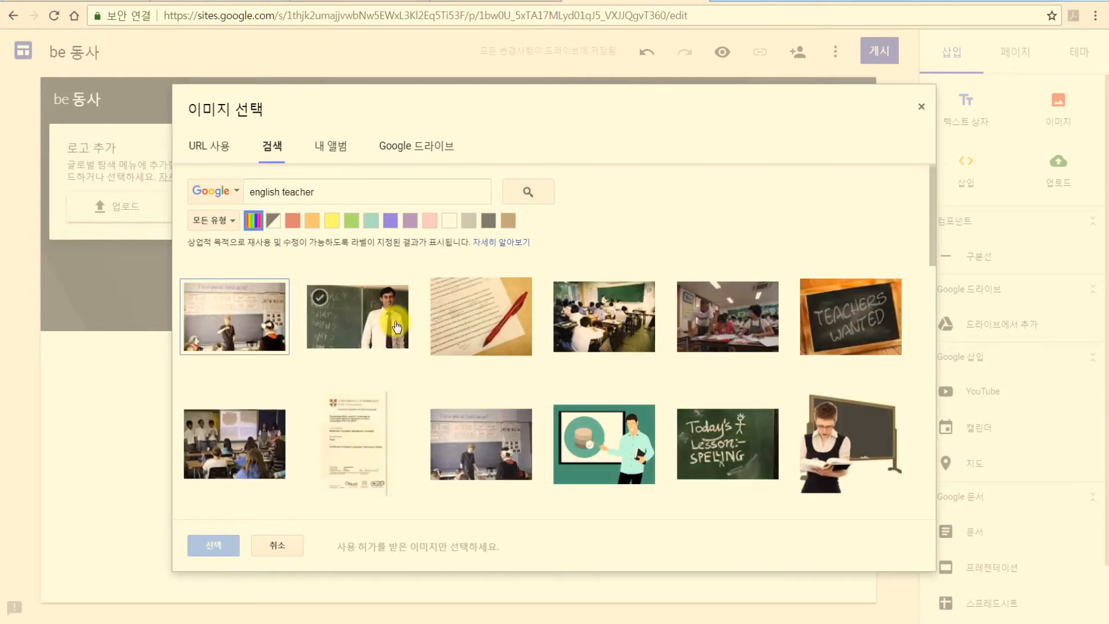
click(496, 322)
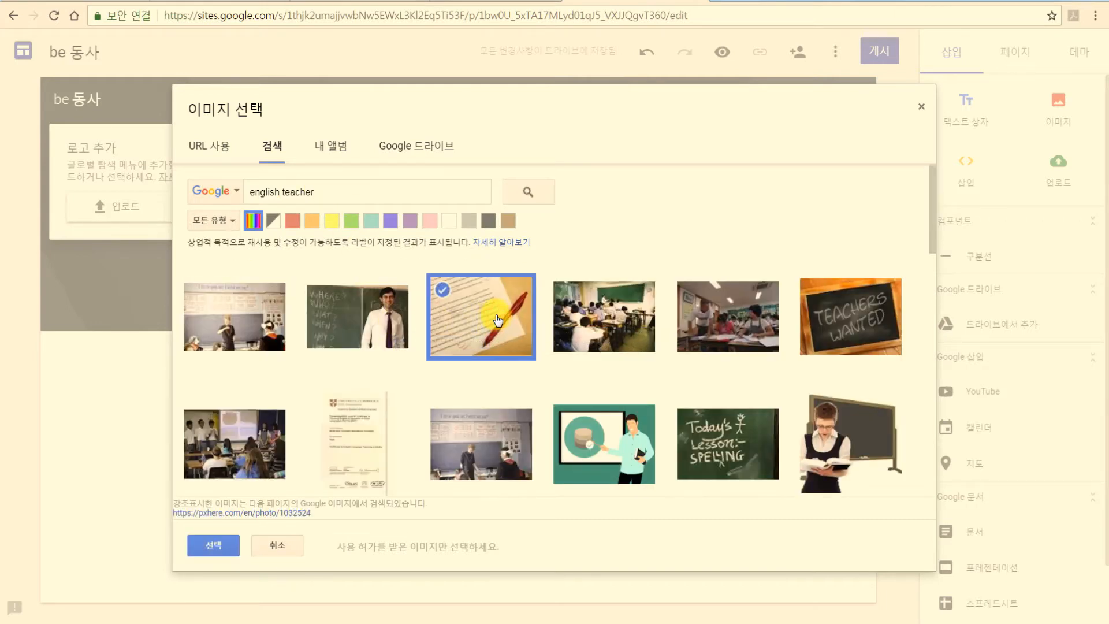
click(213, 548)
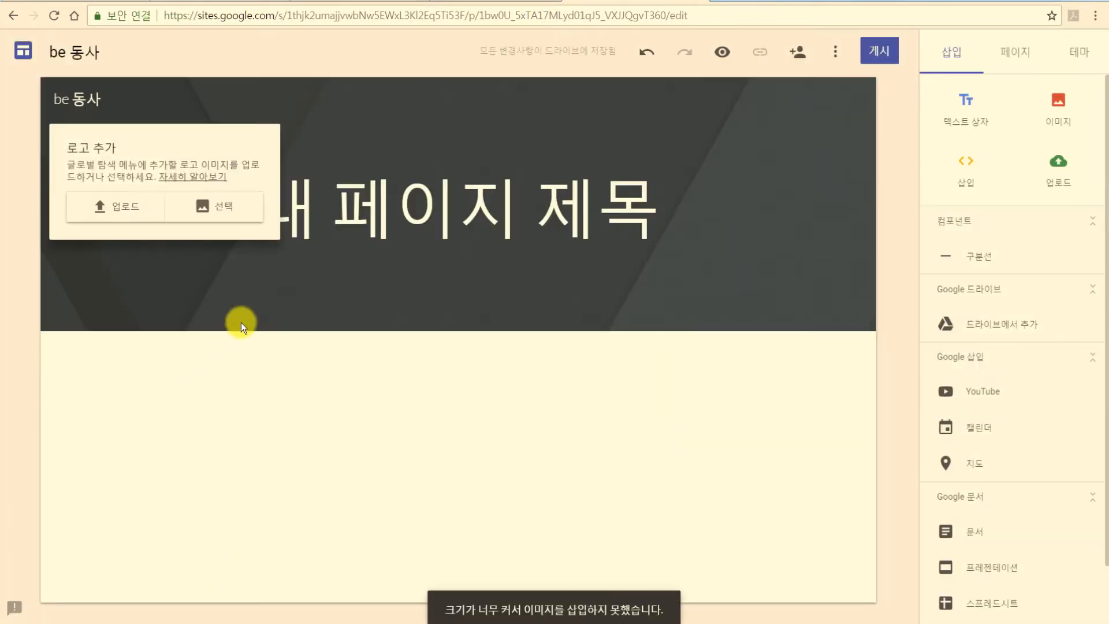
click(196, 300)
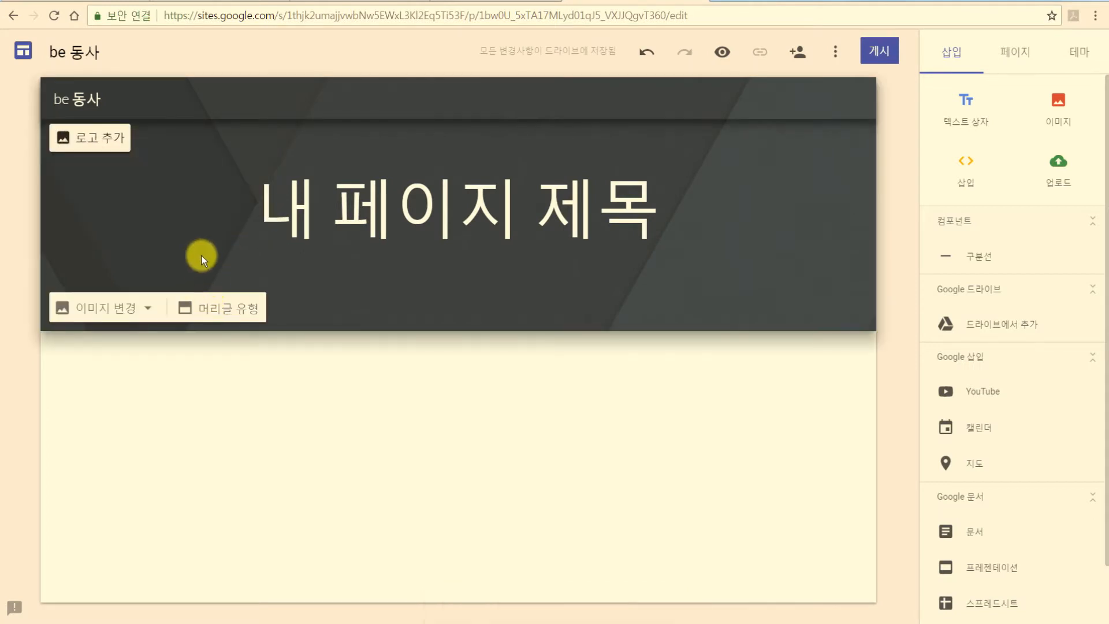
Add a header logo by searching the web for "teacher" and choosing the image of a teacher writing on a blackboard.
click(97, 144)
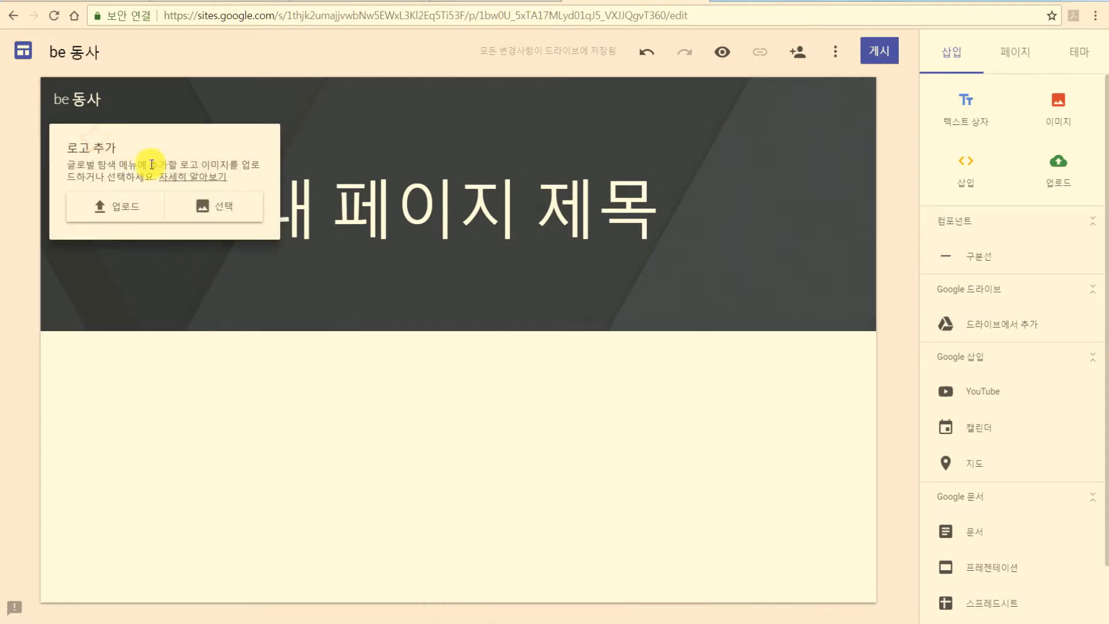
click(200, 206)
click(274, 151)
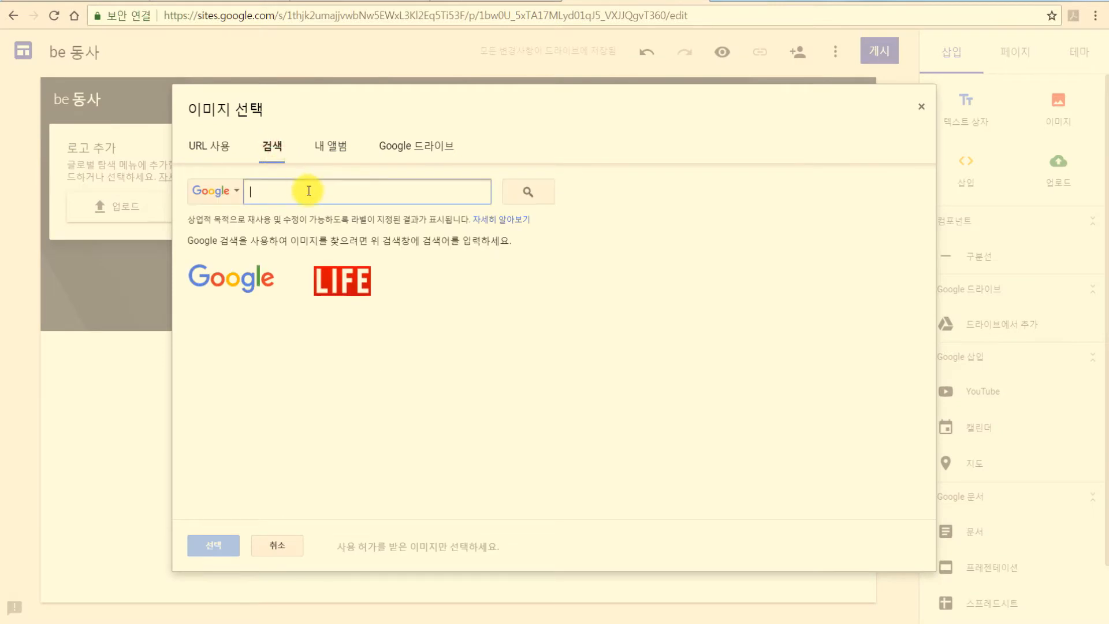
text(teacher)
key(Return)
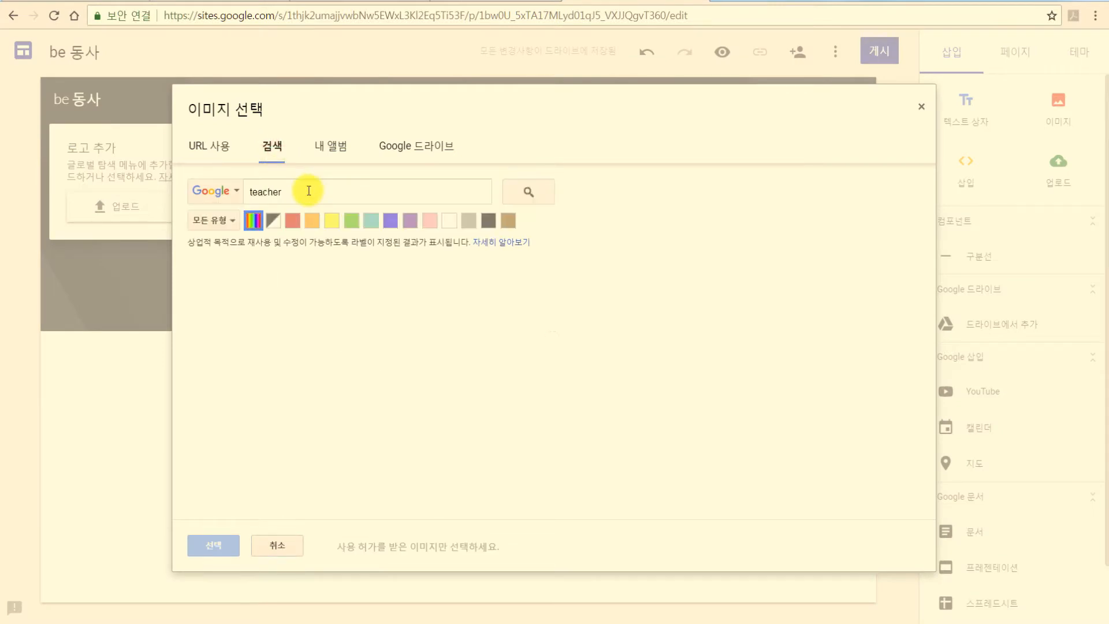
click(348, 315)
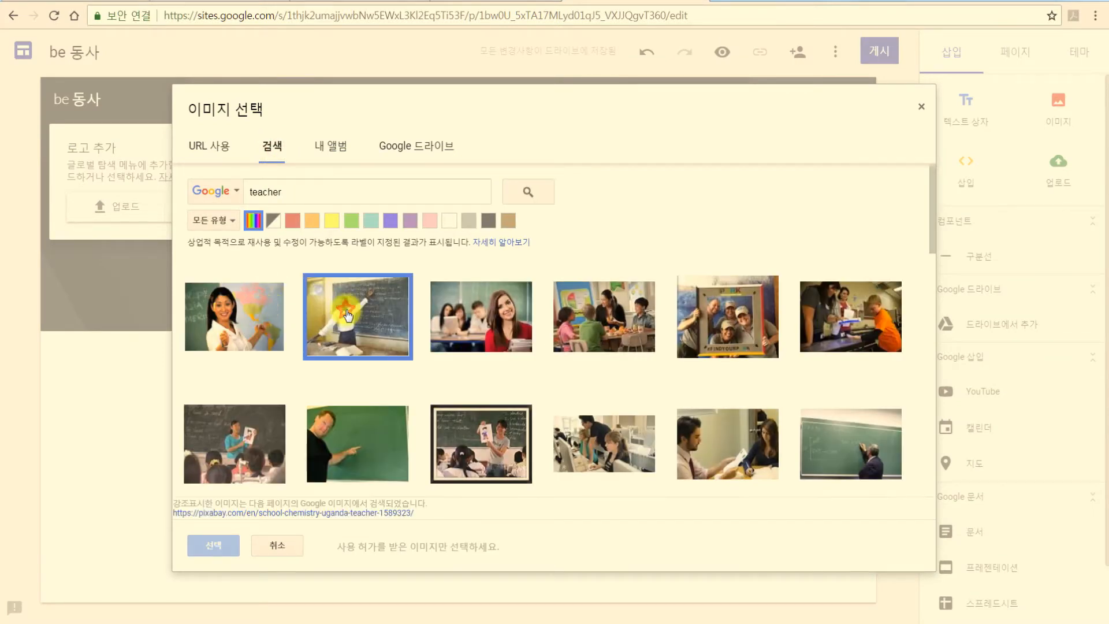
click(218, 548)
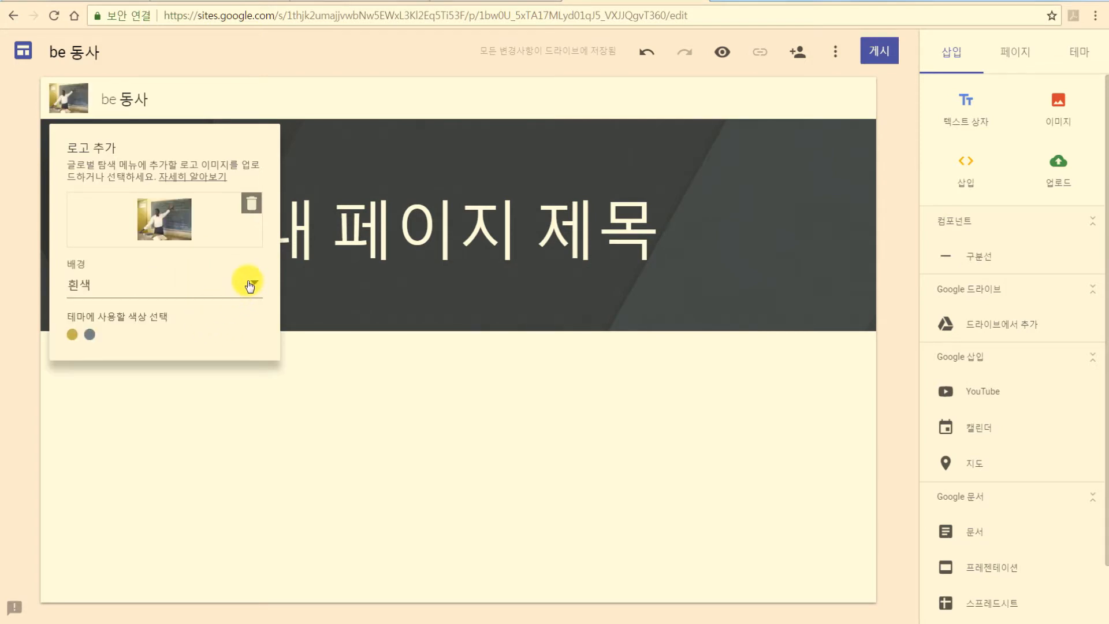
Set the logo bar's background to black (검은색) and close the logo settings.
click(250, 285)
click(97, 312)
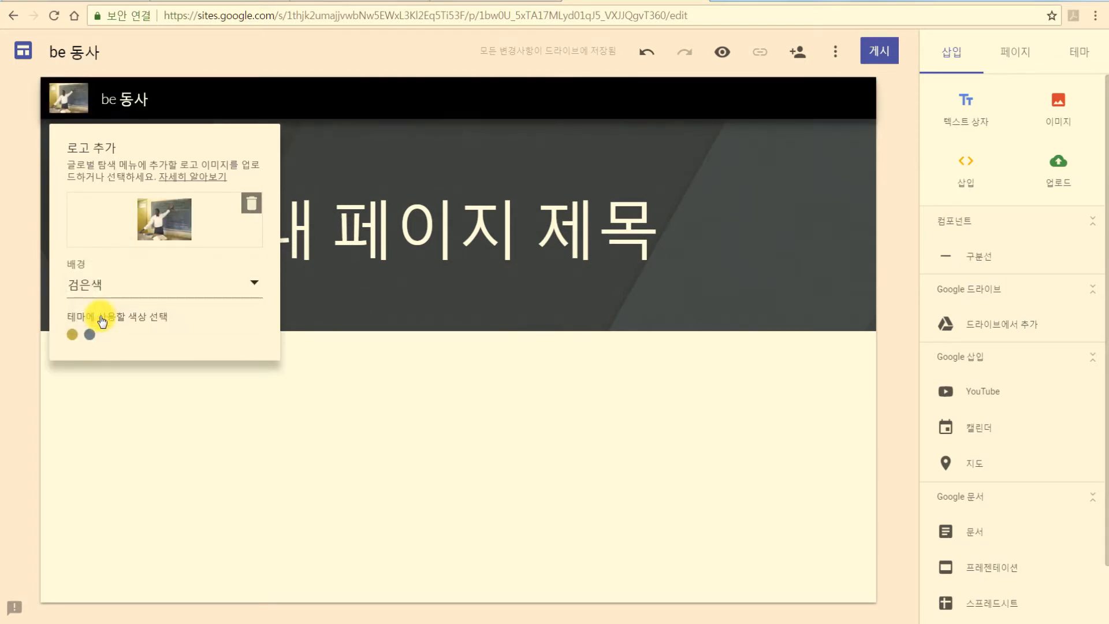
click(339, 197)
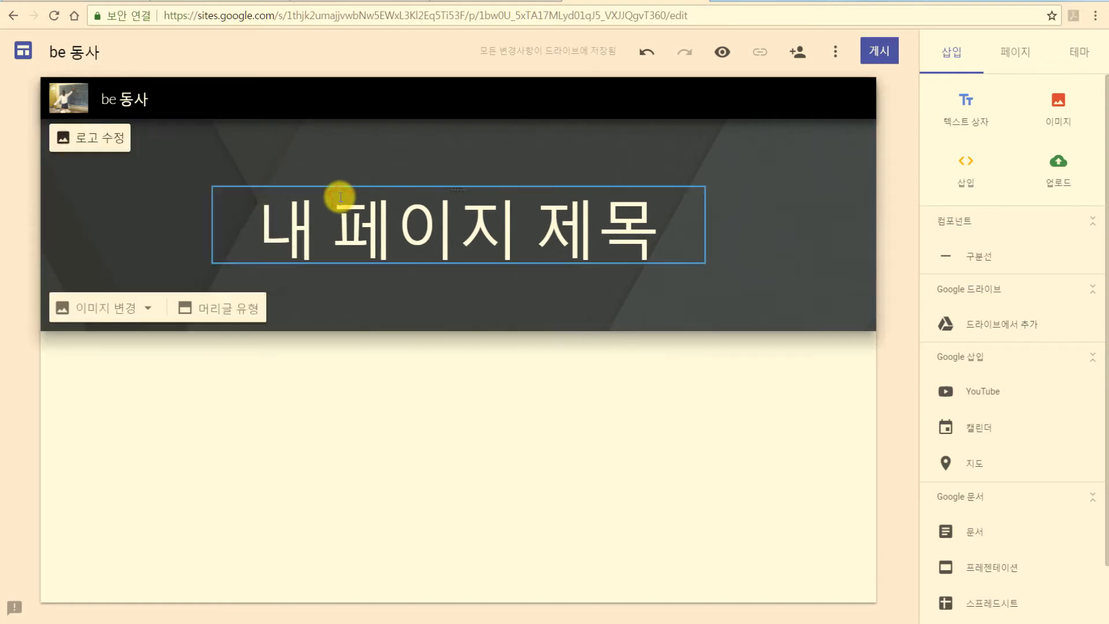
Replace the page title with "be 동사 학습 자료실" and widen its text box on both sides so it fits on one line.
triple_click(274, 215)
text(be eh)
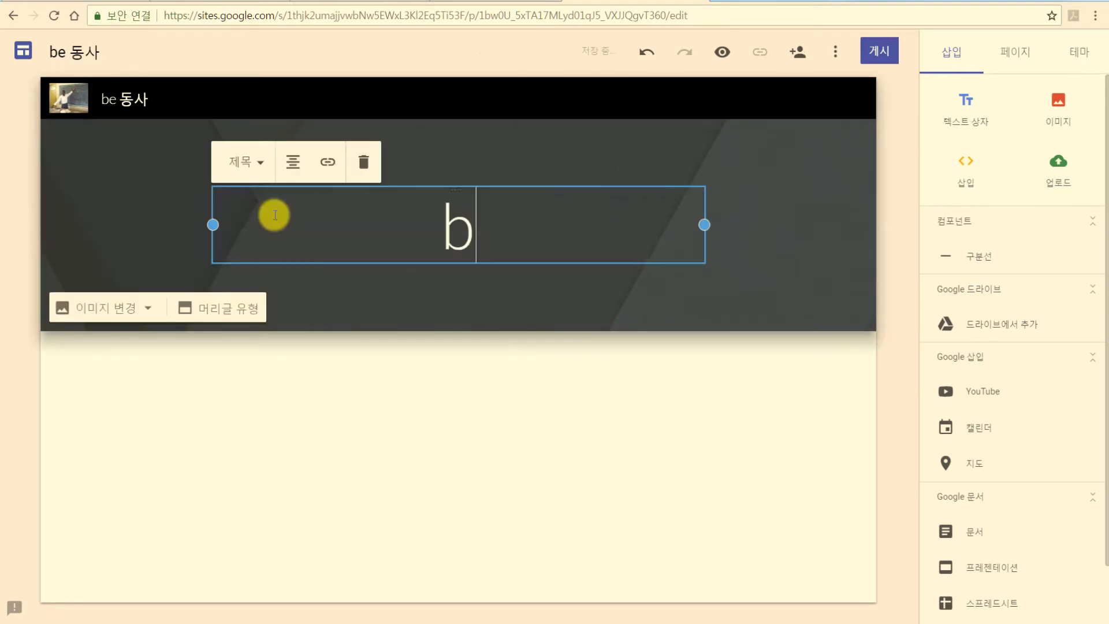
key(BackSpace)
key(BackSpace)
text(ㄷ호)
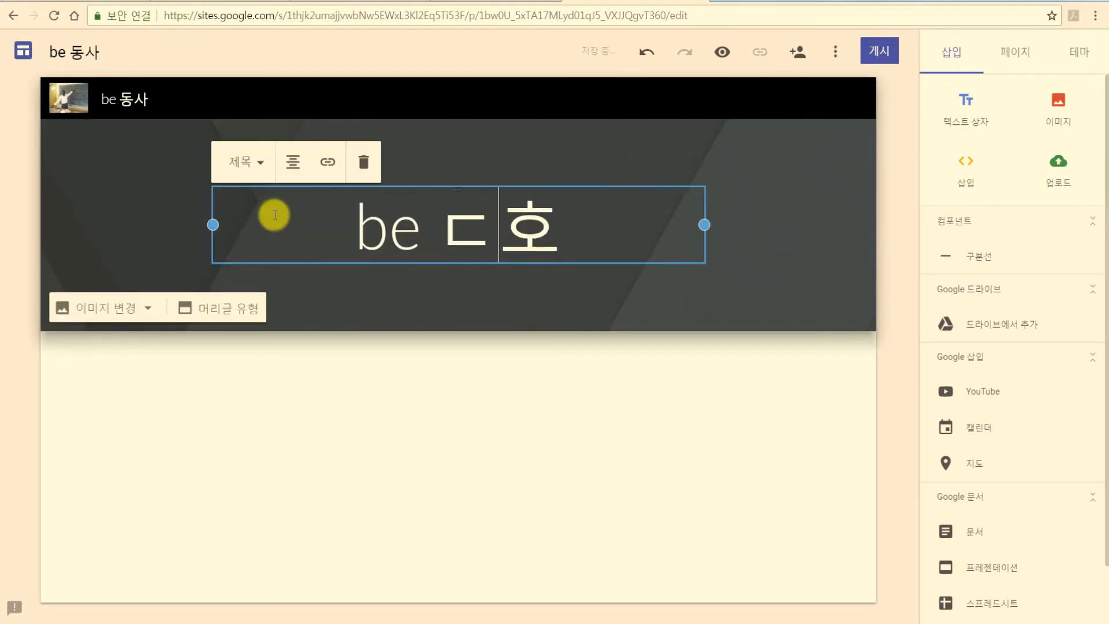
key(BackSpace)
key(BackSpace)
text(ㅗㅇ사 학습 자)
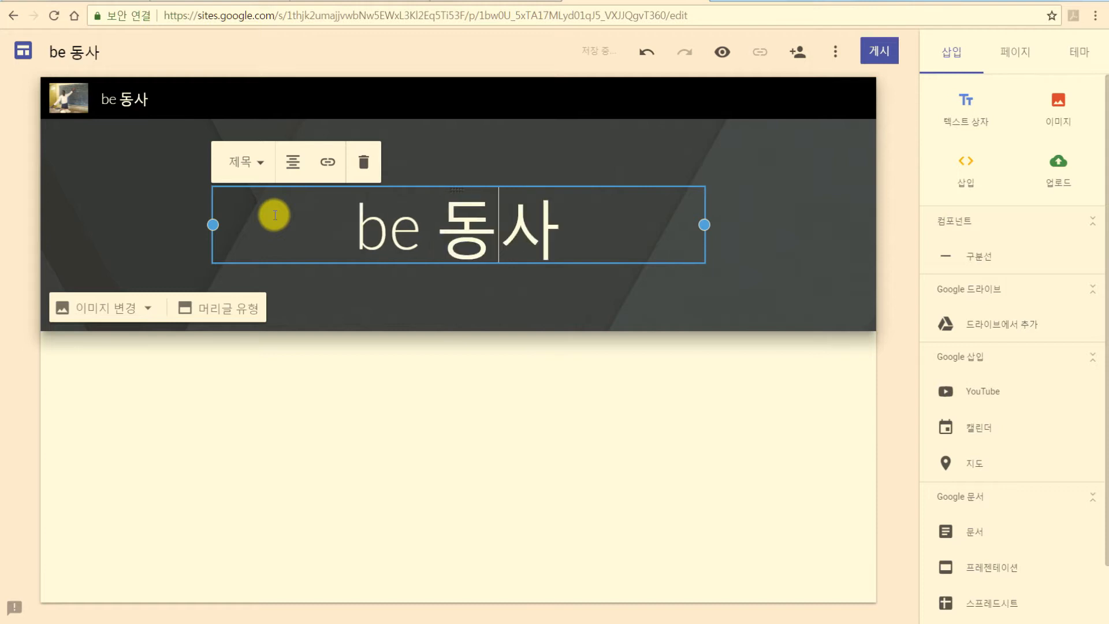
text(료실)
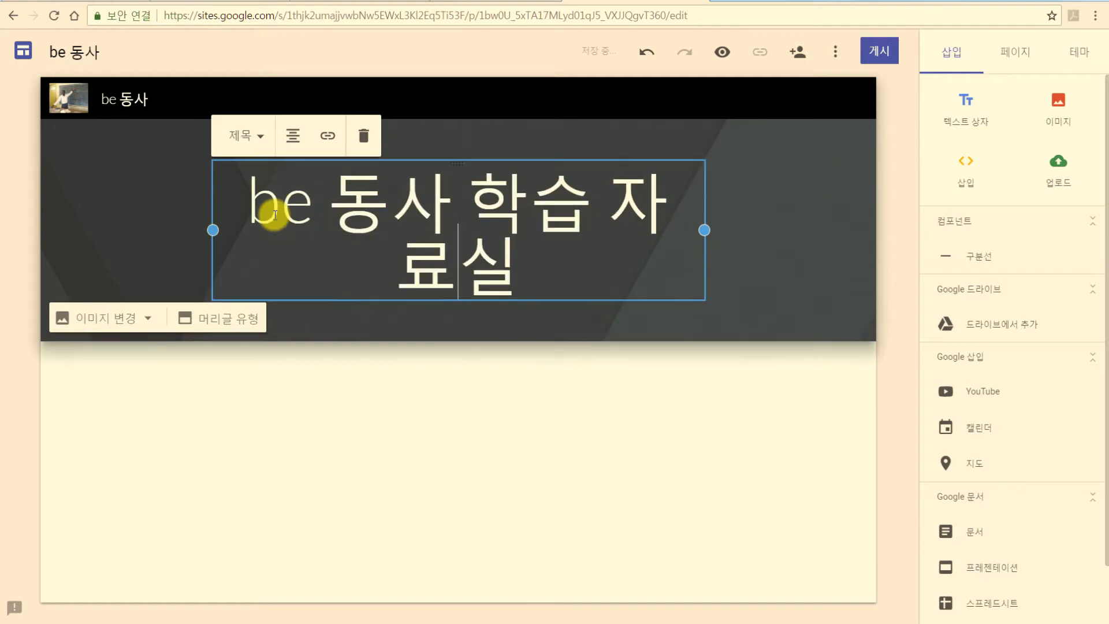
drag(211, 227, 116, 228)
drag(704, 231, 768, 231)
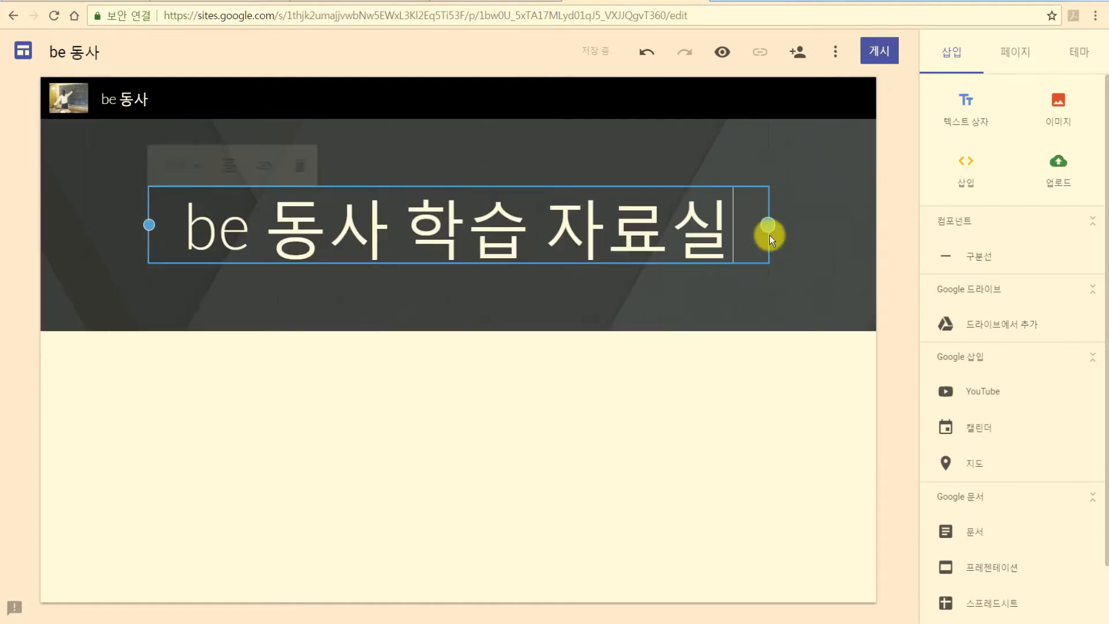
Try the subtitle (부제목) and small (작게) styles on the whole page title and settle on the smaller of the two 제목 heading styles.
click(179, 235)
drag(179, 236, 854, 235)
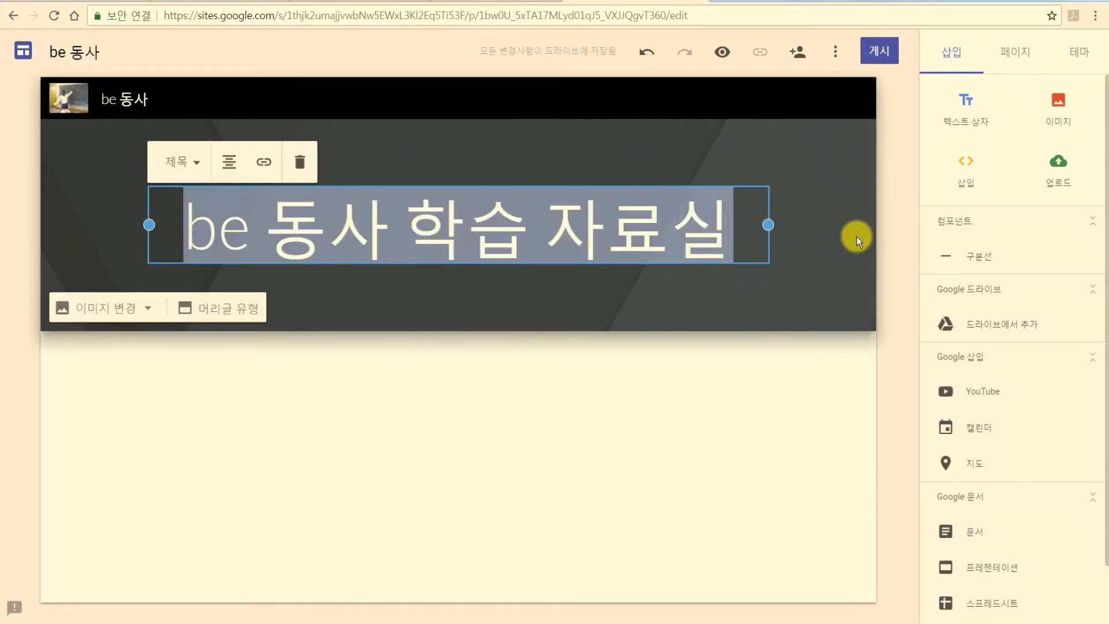
click(187, 167)
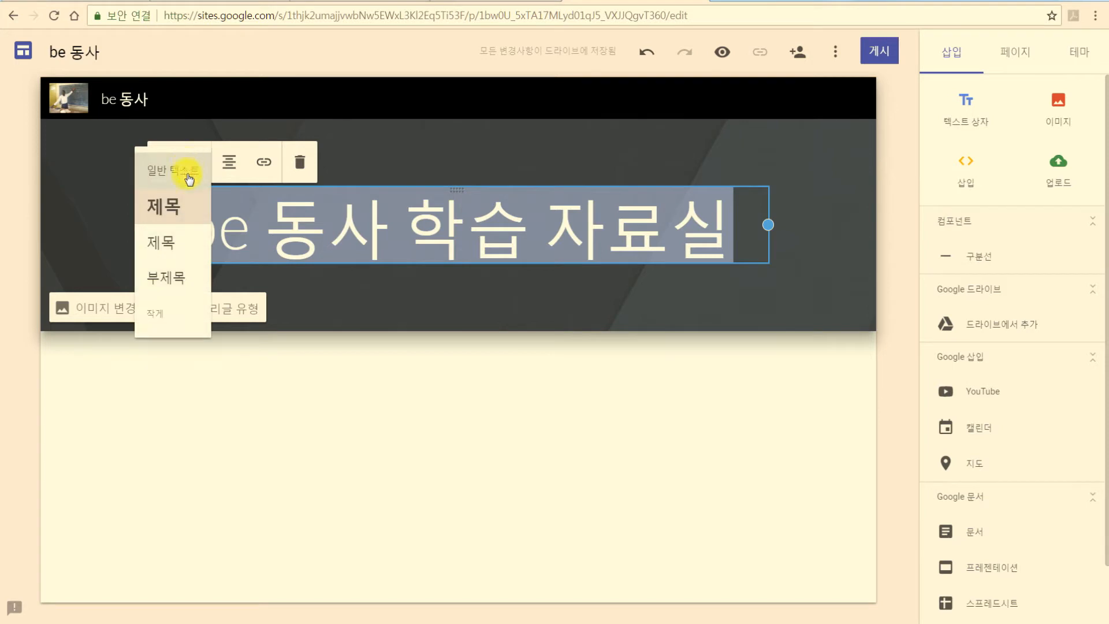
click(161, 240)
click(191, 184)
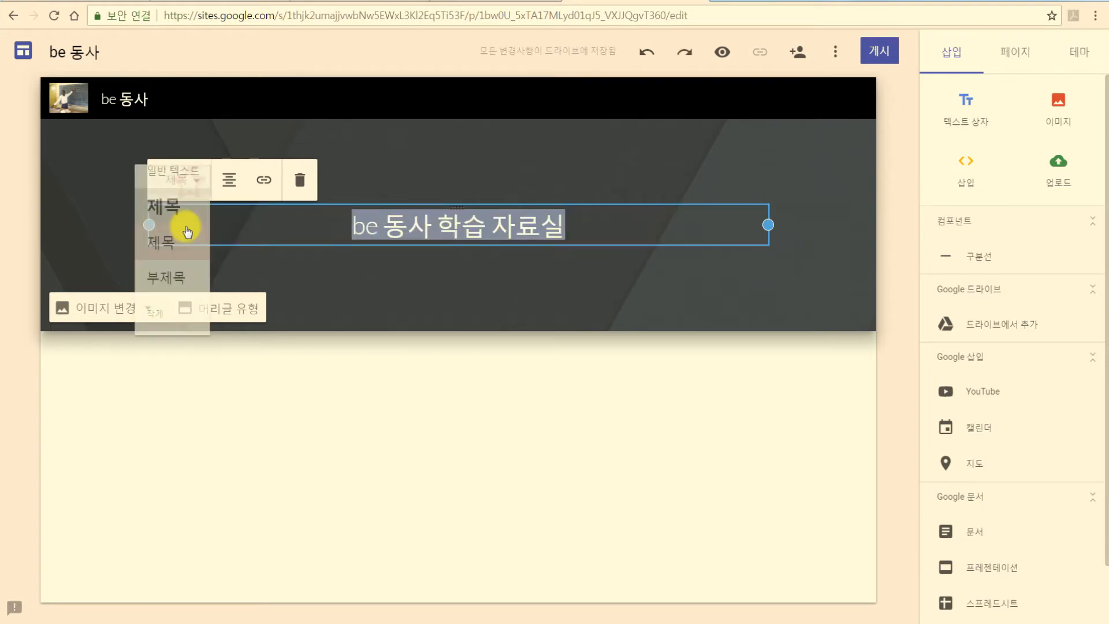
click(174, 292)
click(194, 184)
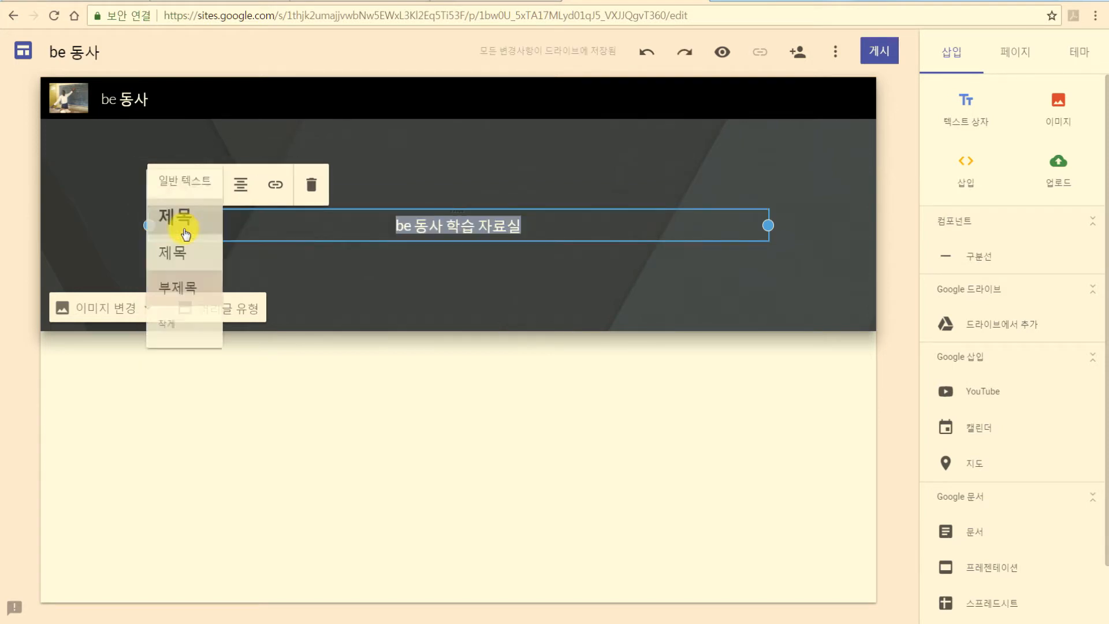
click(166, 342)
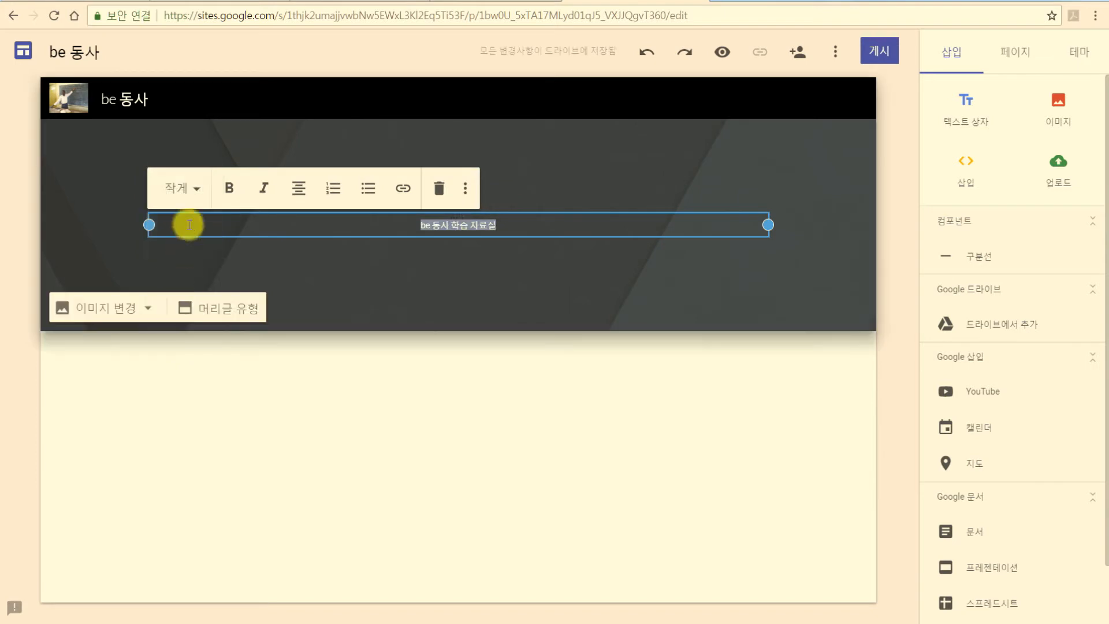
click(190, 188)
click(171, 245)
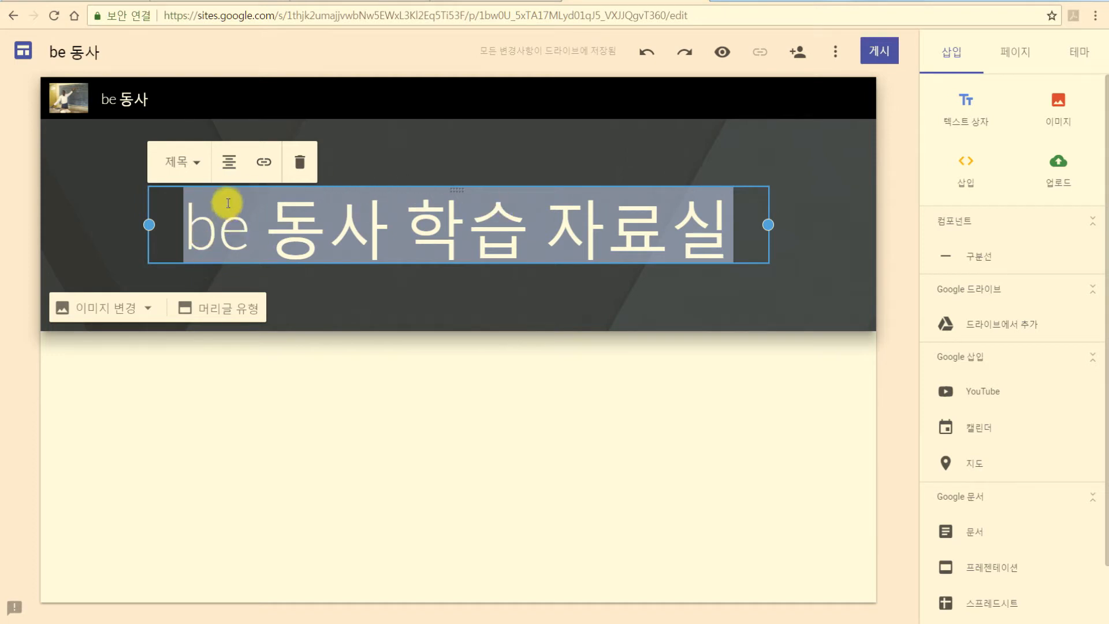
click(183, 163)
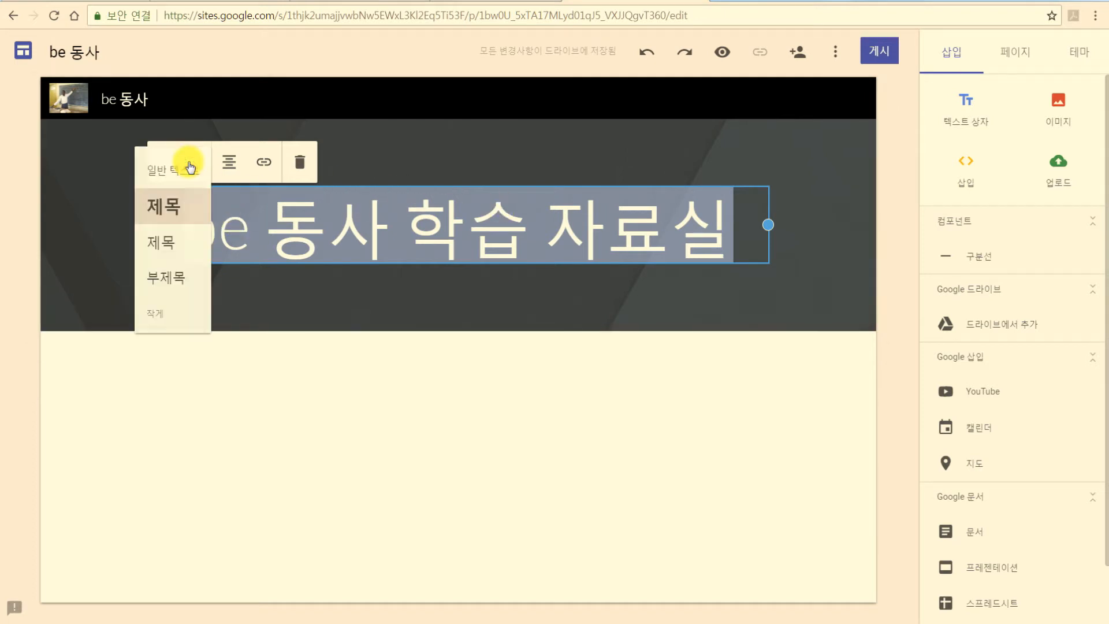
click(167, 249)
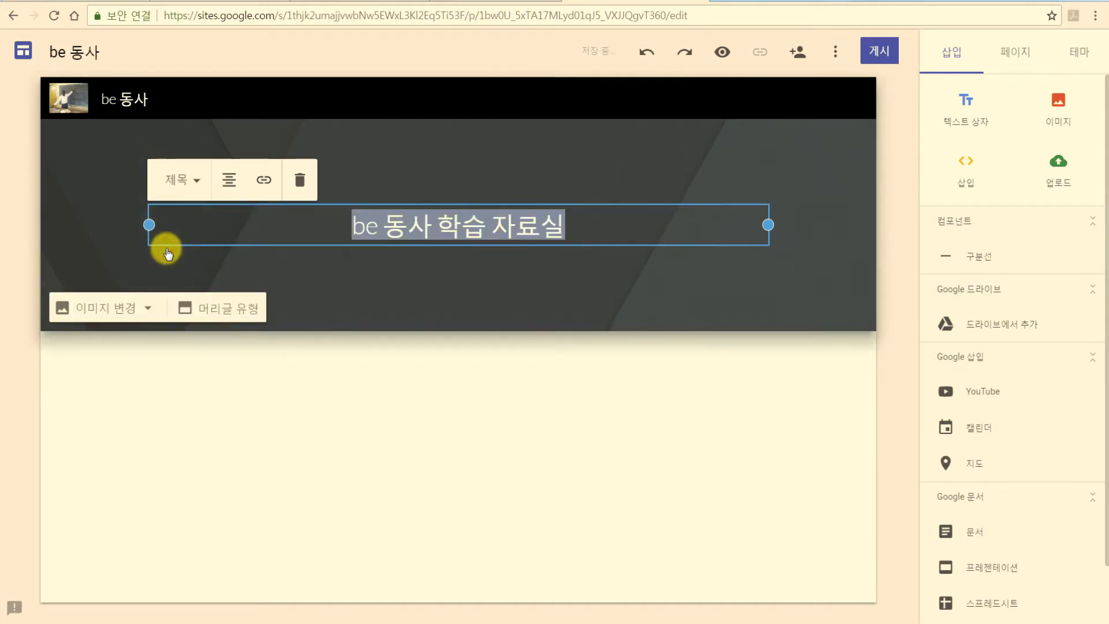
Try right and justified alignment on the page title and return it to centered.
click(219, 184)
click(228, 257)
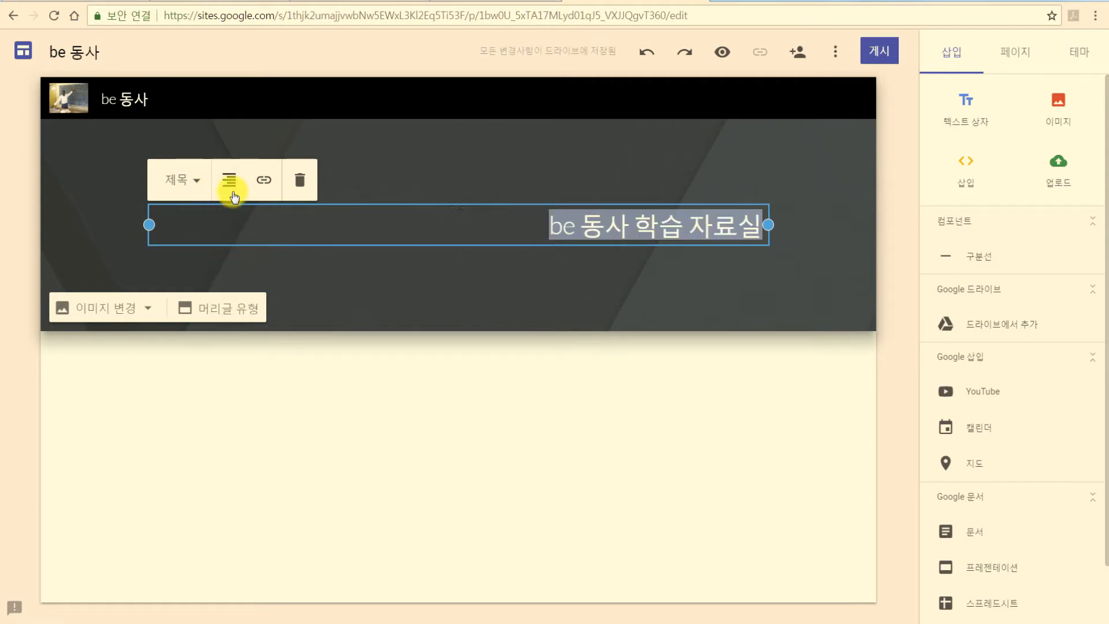
click(228, 173)
click(229, 289)
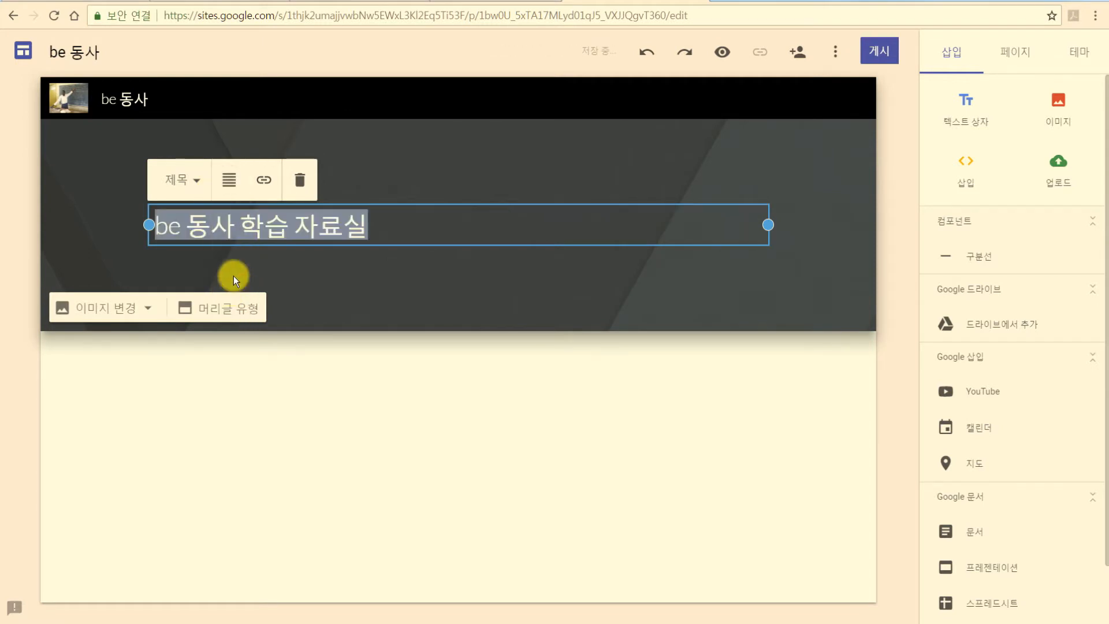
click(228, 184)
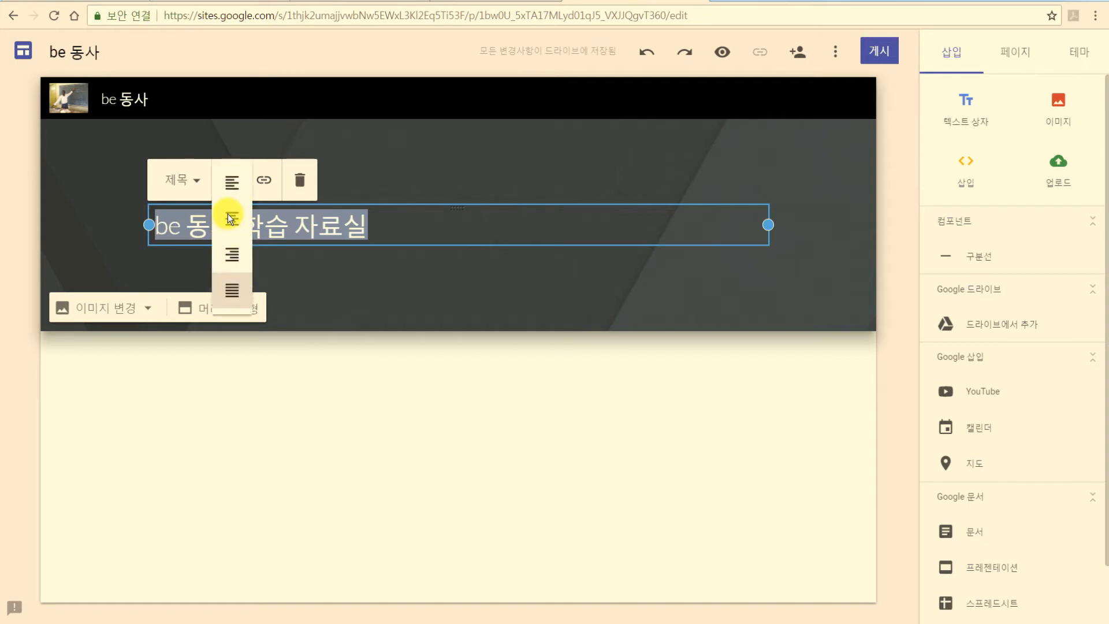
click(231, 219)
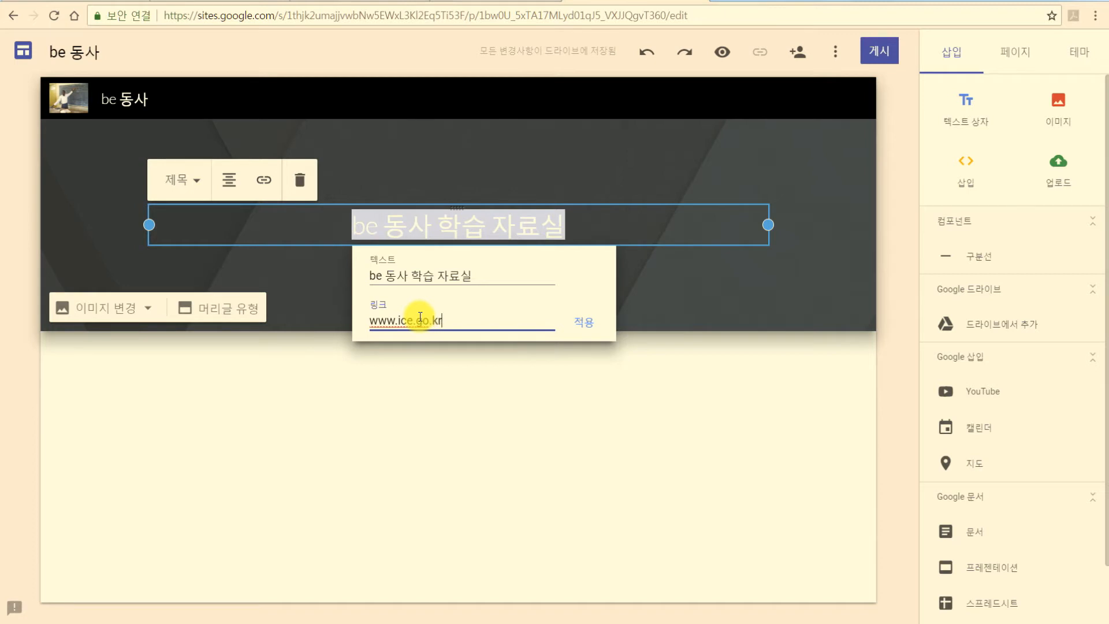
key(Return)
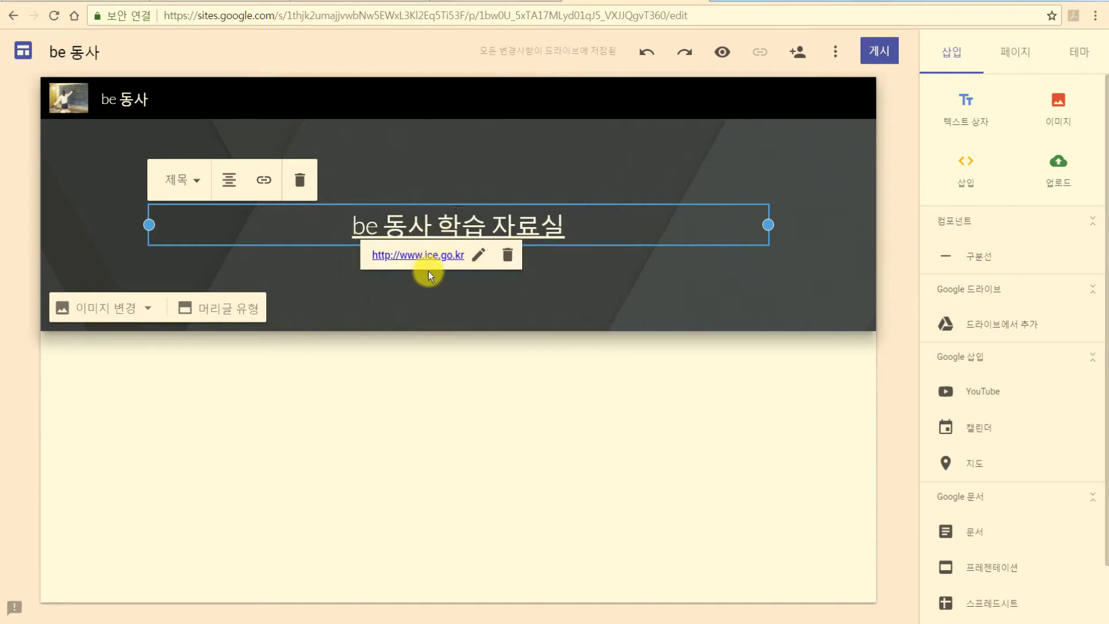
click(508, 254)
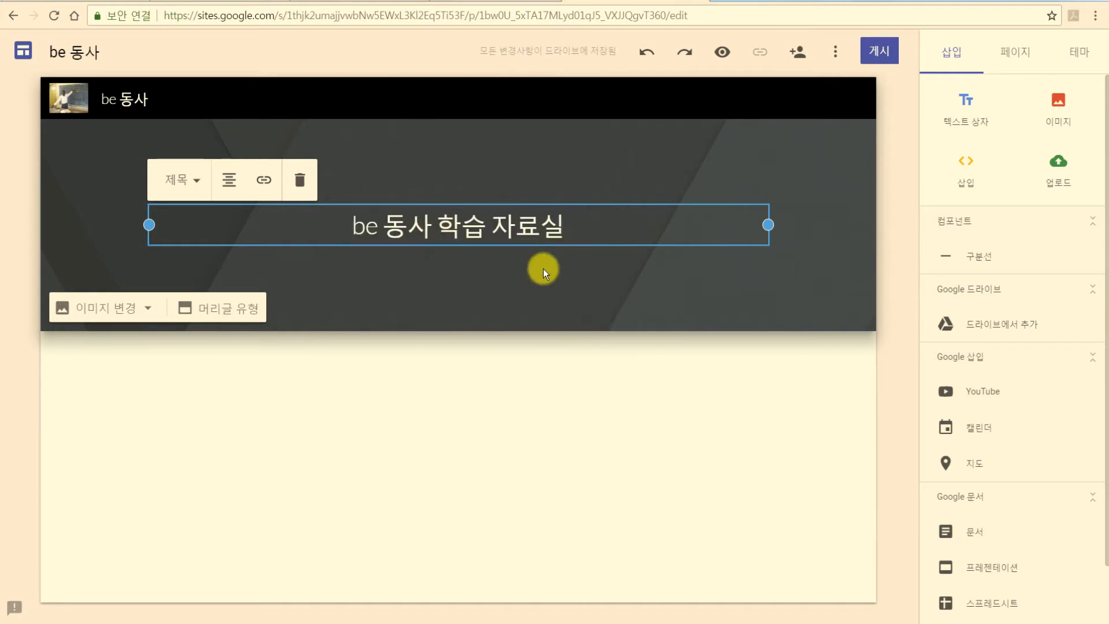
click(544, 292)
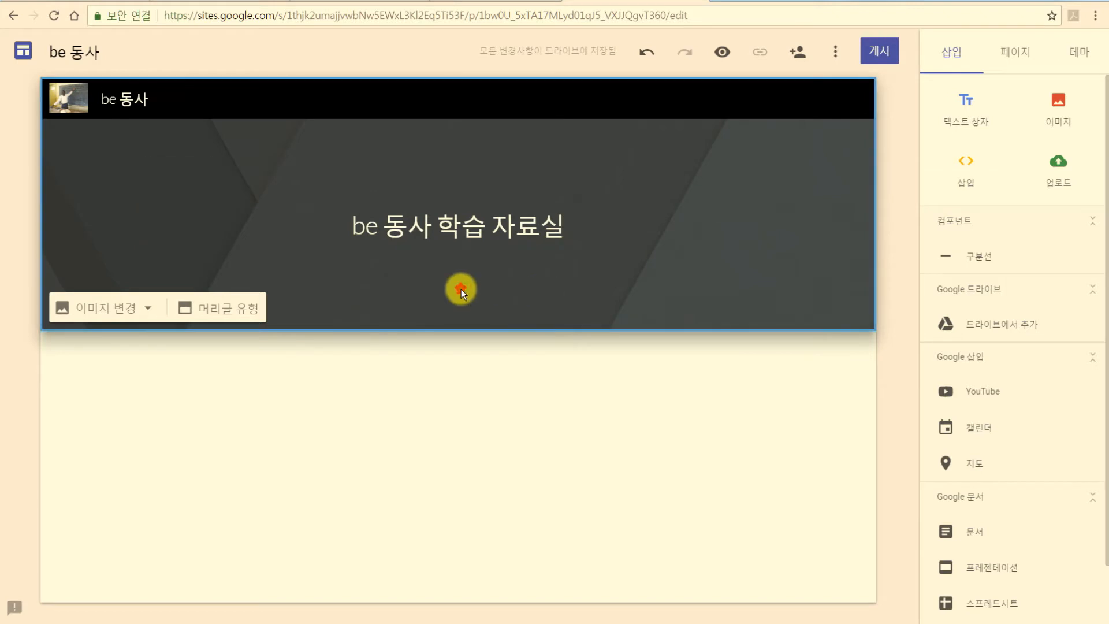
Replace the header image with the gallery photo of the audio mixing console's knobs and buttons.
click(147, 311)
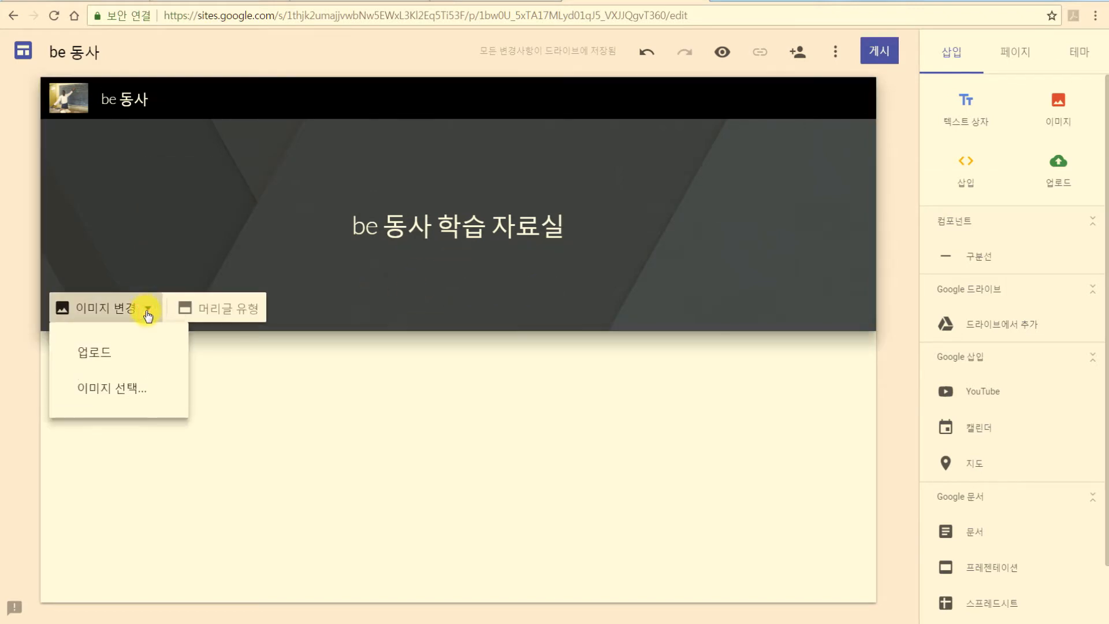
click(104, 395)
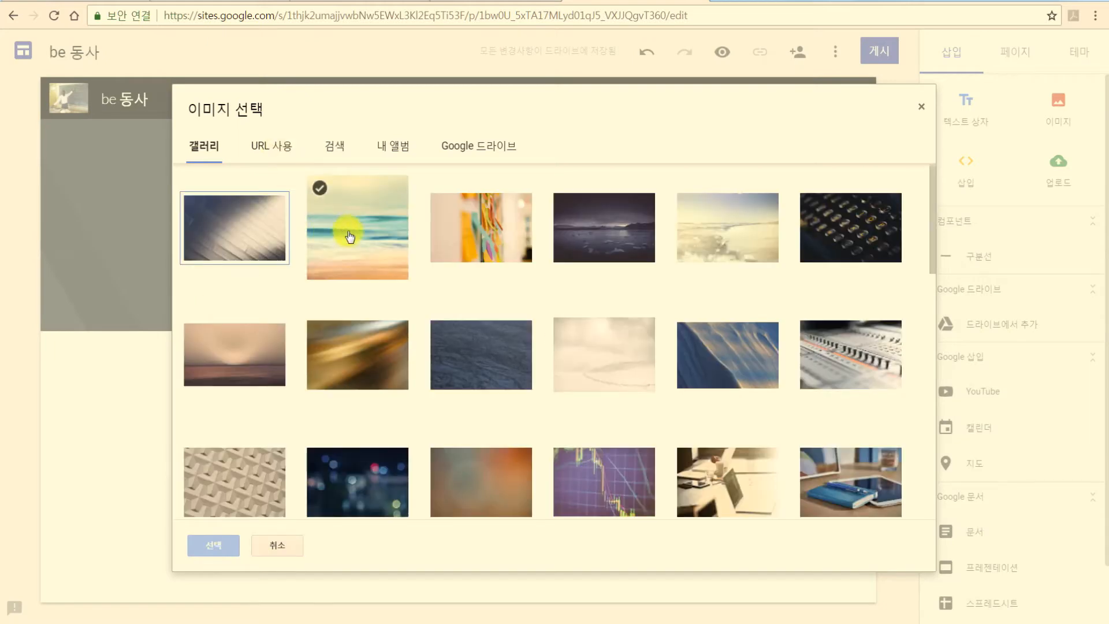
click(872, 352)
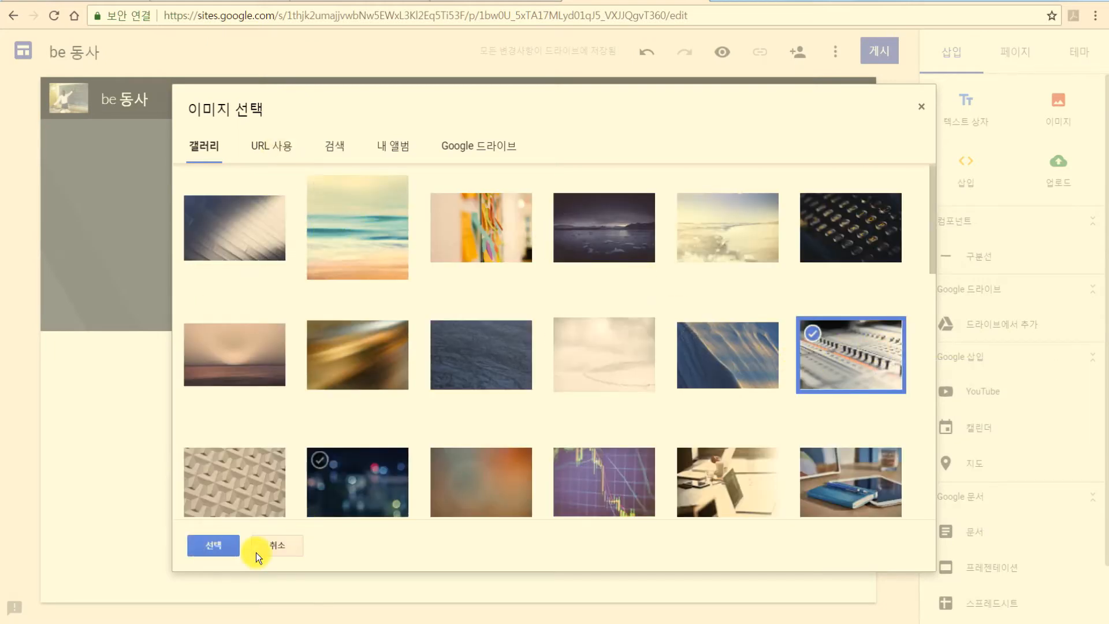
click(210, 543)
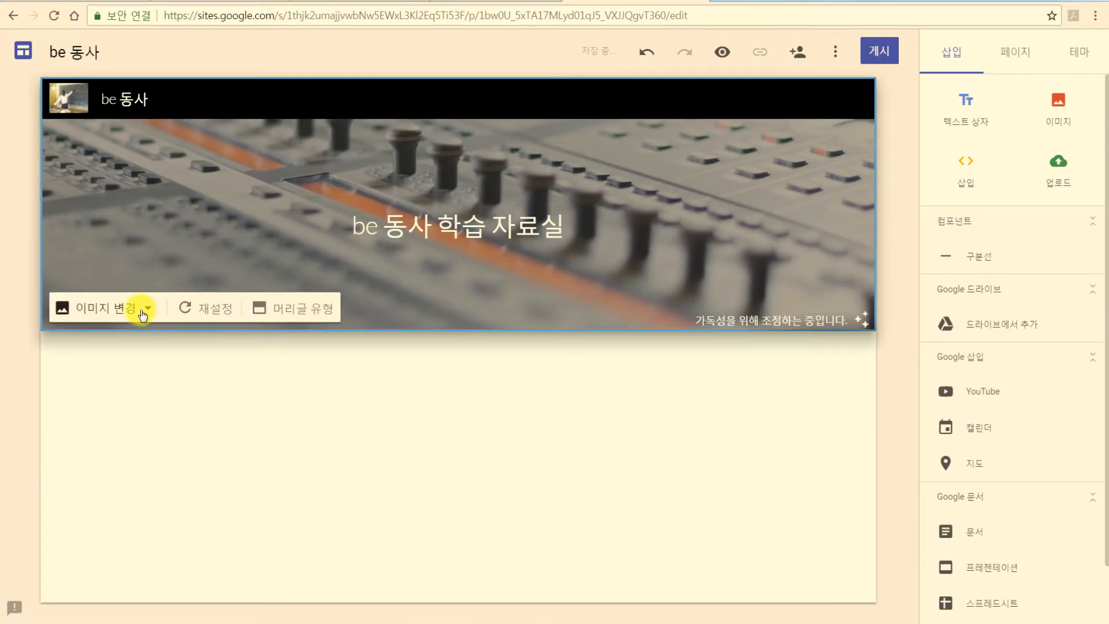
Try the cover (표지), large banner (대형 배너) and title-only (제목만) header types, return to banner (배너) and deselect the header.
click(290, 311)
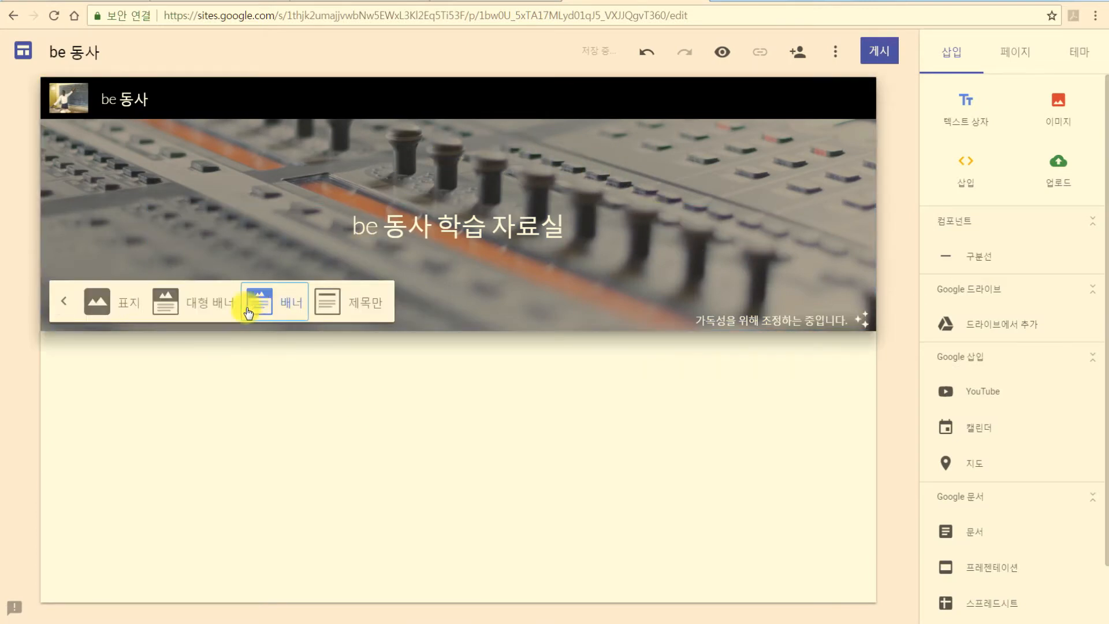
click(118, 306)
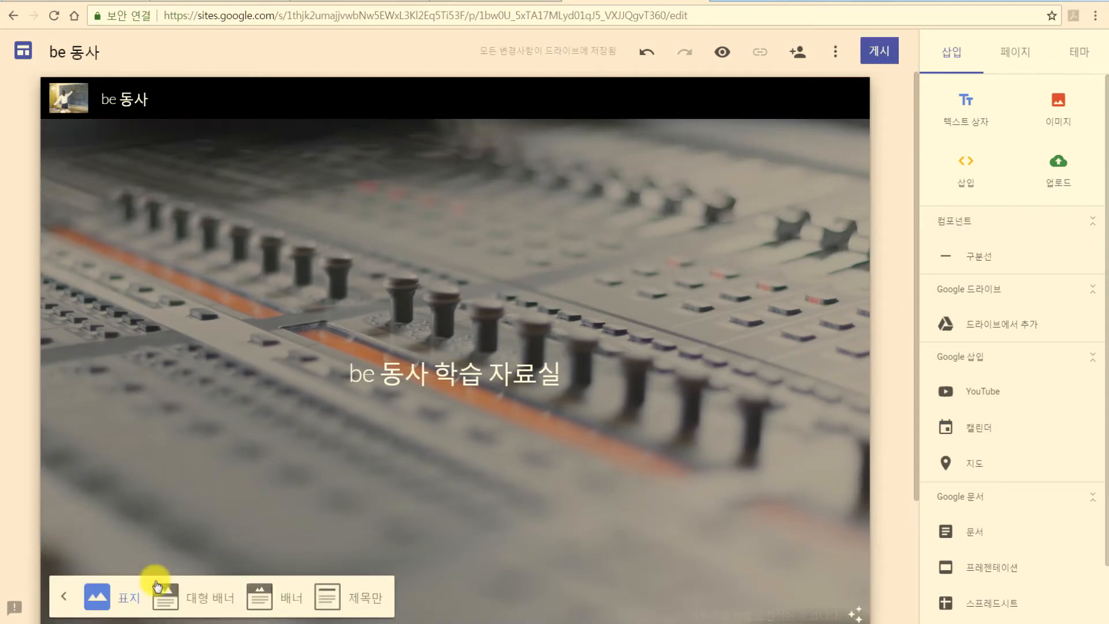
click(182, 597)
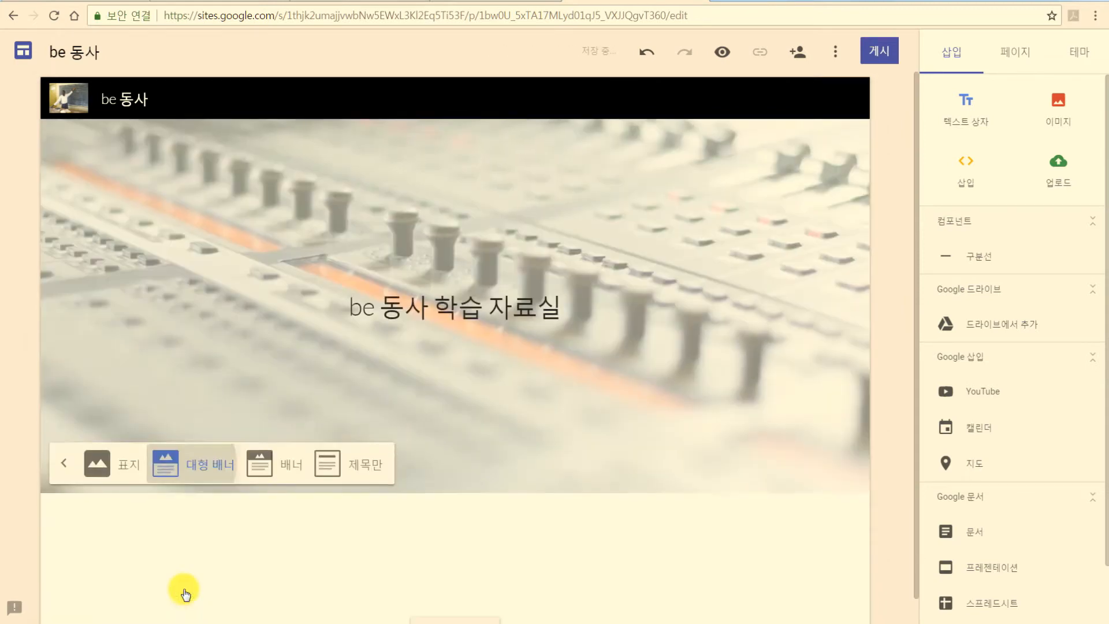
click(279, 438)
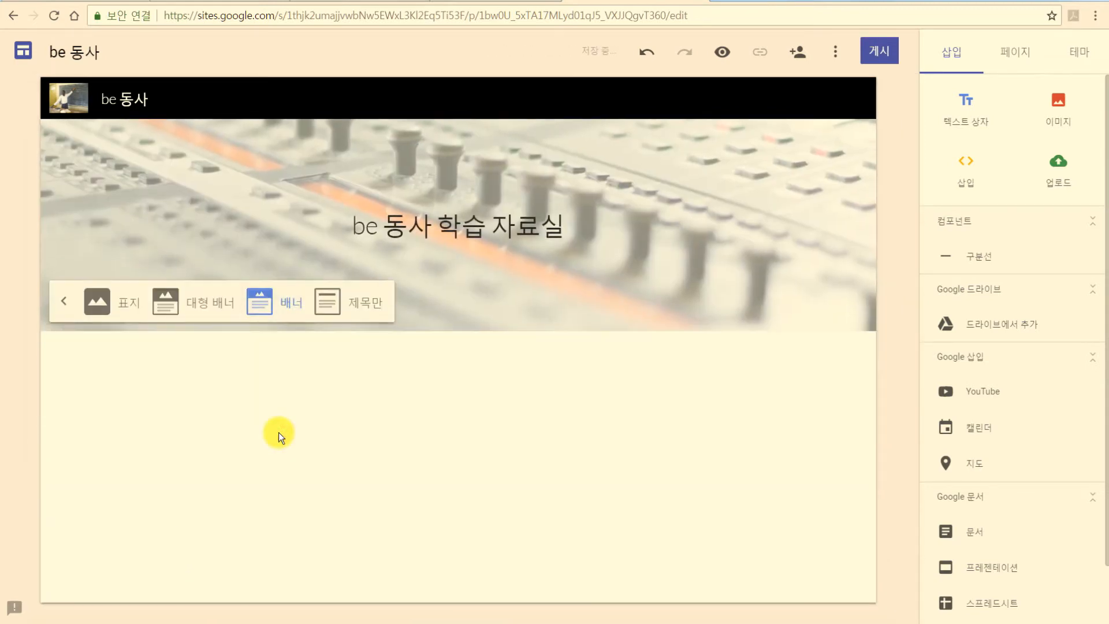
click(338, 314)
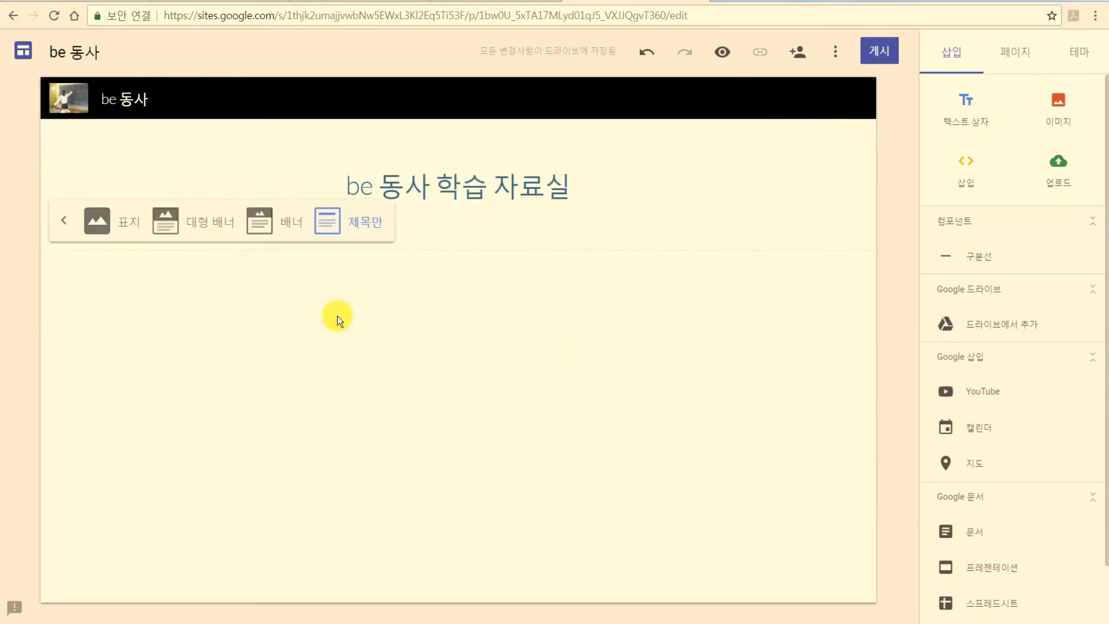
click(259, 220)
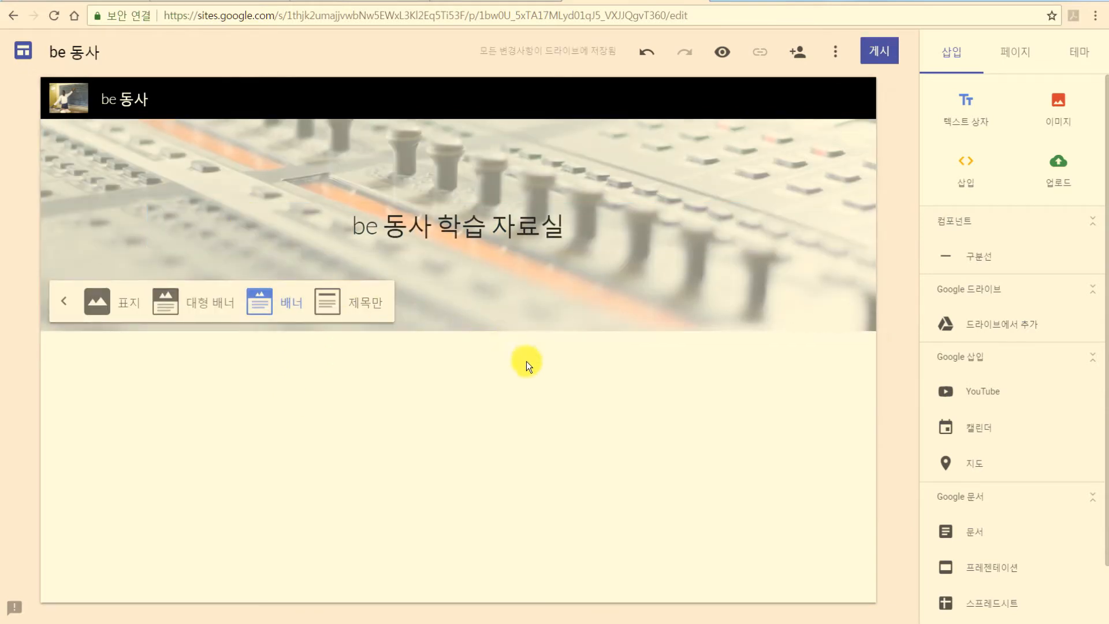
click(569, 421)
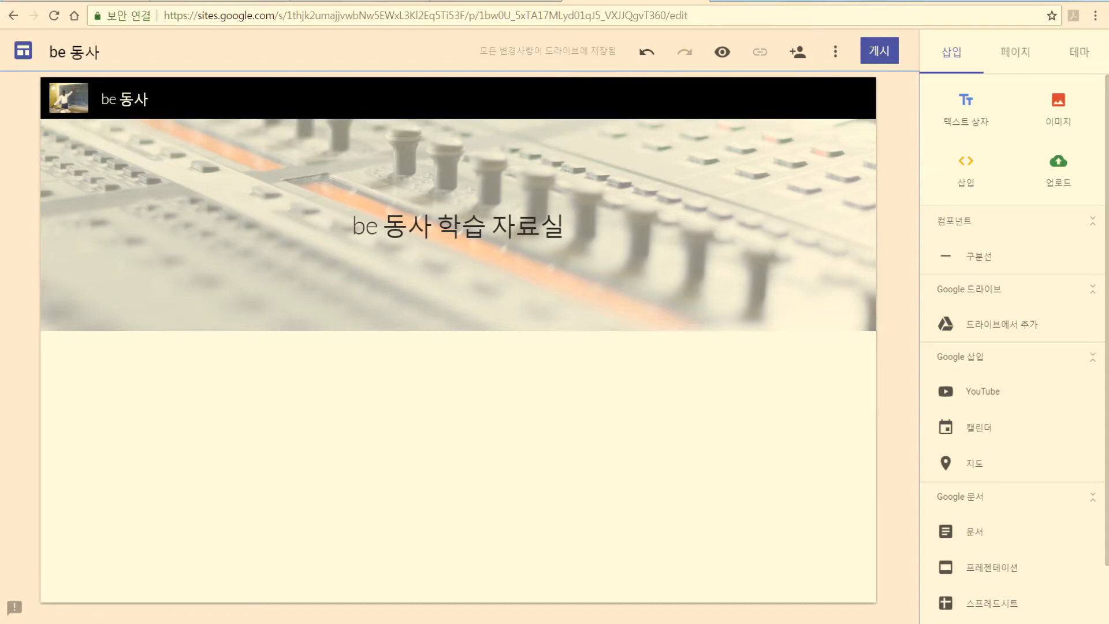
Restore the browser window from full size, enlarge it to nearly fill the screen with its tabs reachable, and leave the page title deselected.
double_click(805, 10)
drag(921, 11, 724, 6)
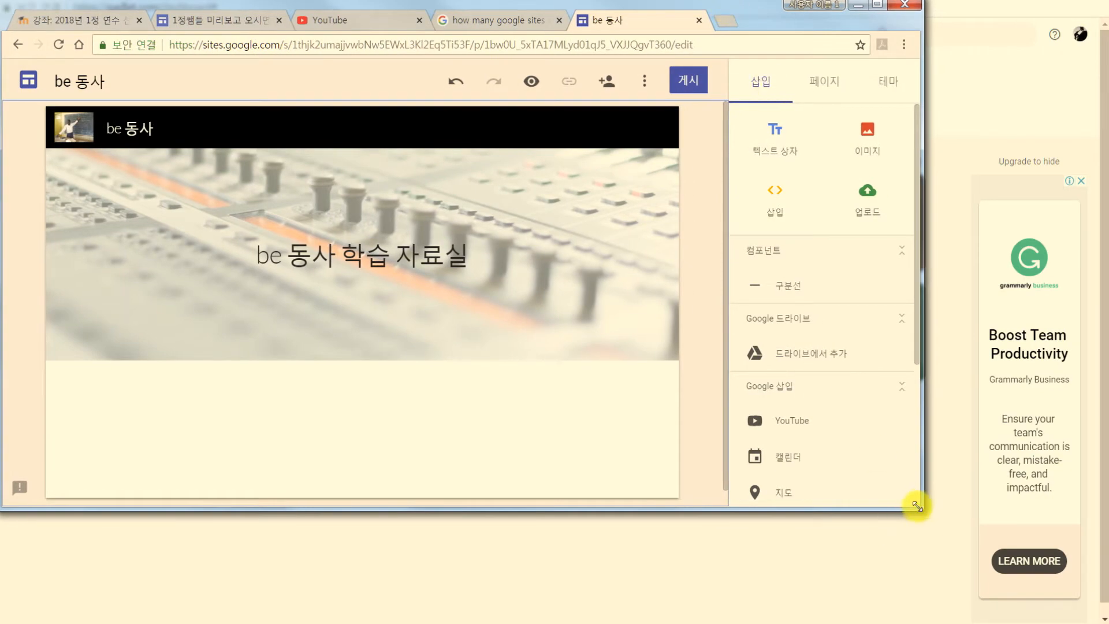
drag(916, 506, 1095, 618)
click(345, 253)
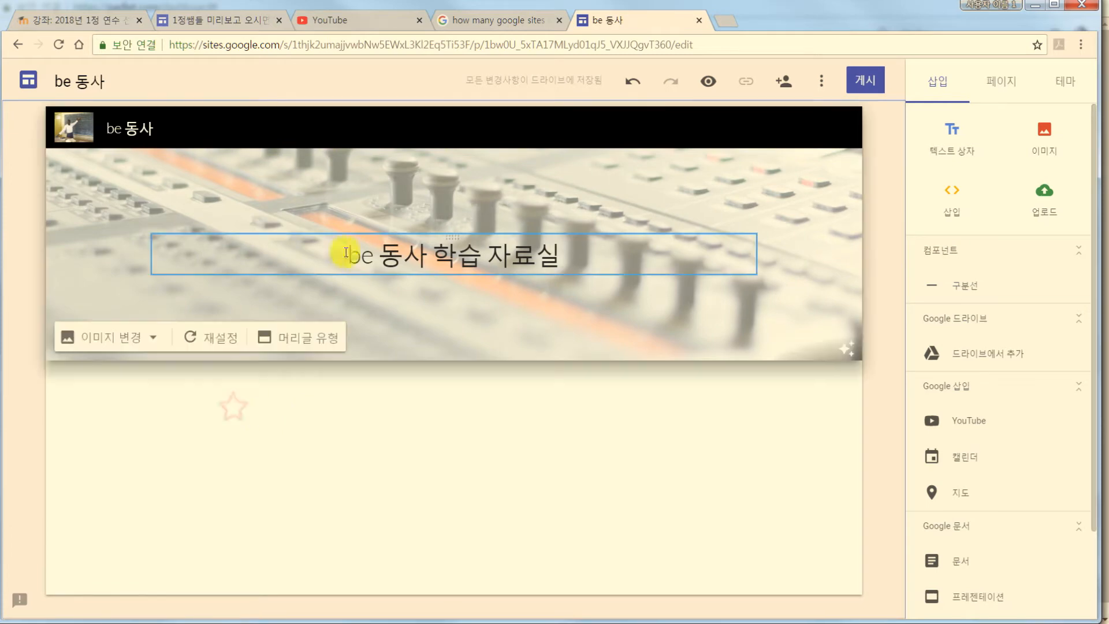
click(178, 403)
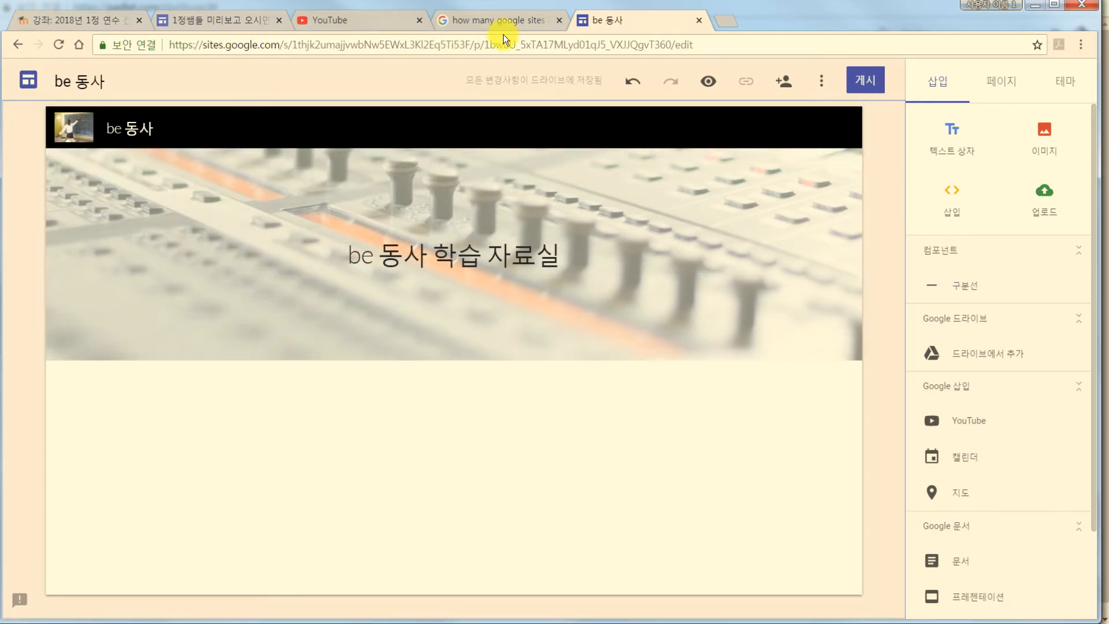
Switch to the Google search page and search for "be 동사 filetype:hwp".
click(503, 20)
scroll(52, 258, up, 5)
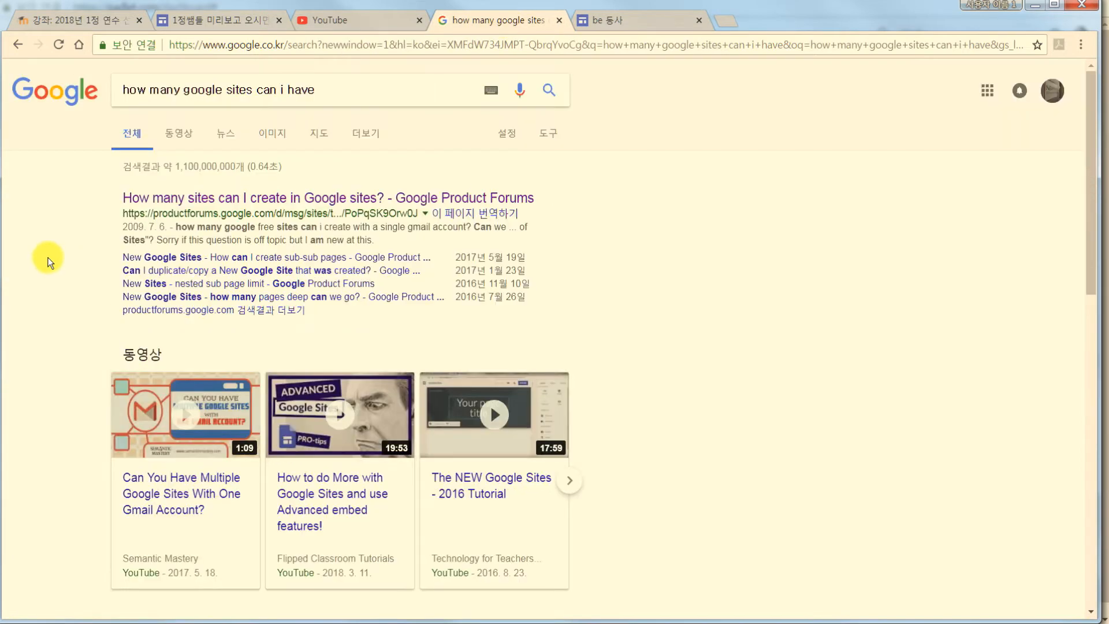
click(57, 103)
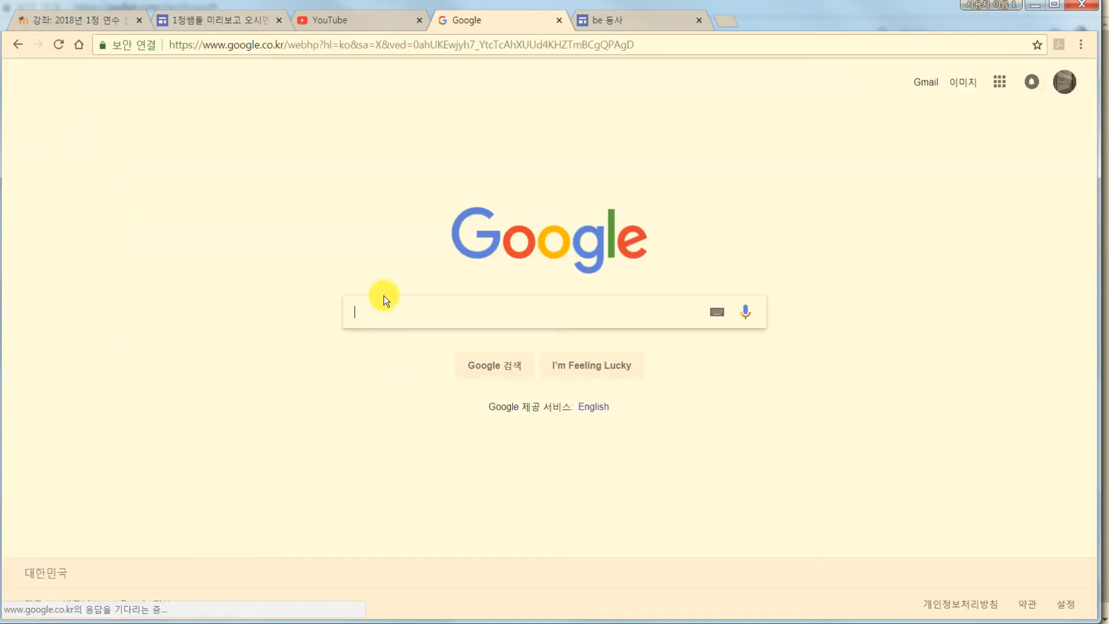
text(be )
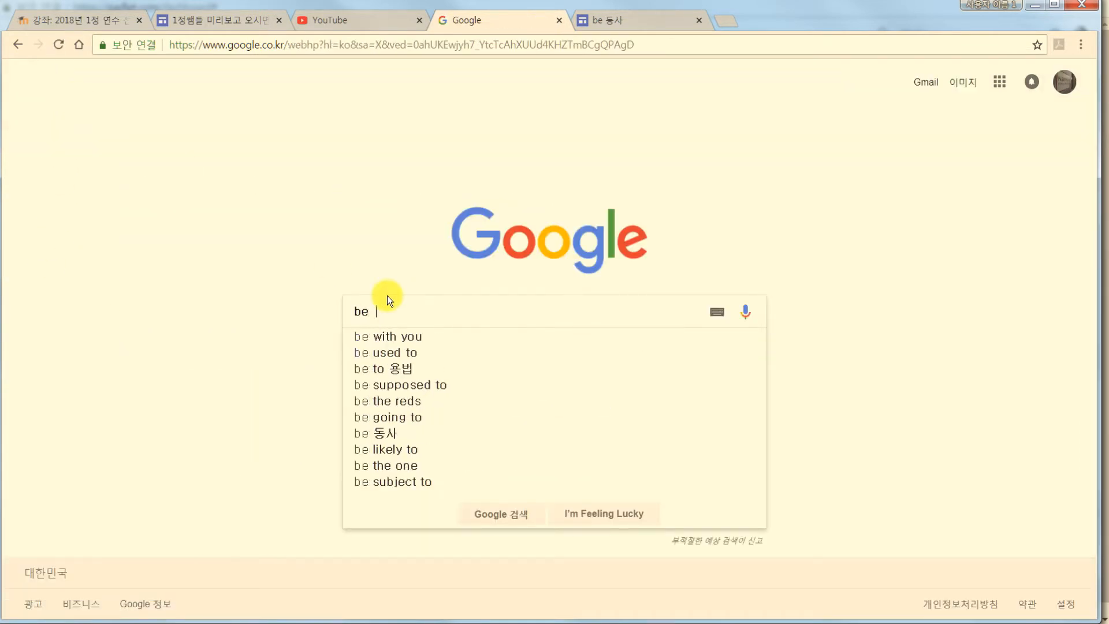
text(동사)
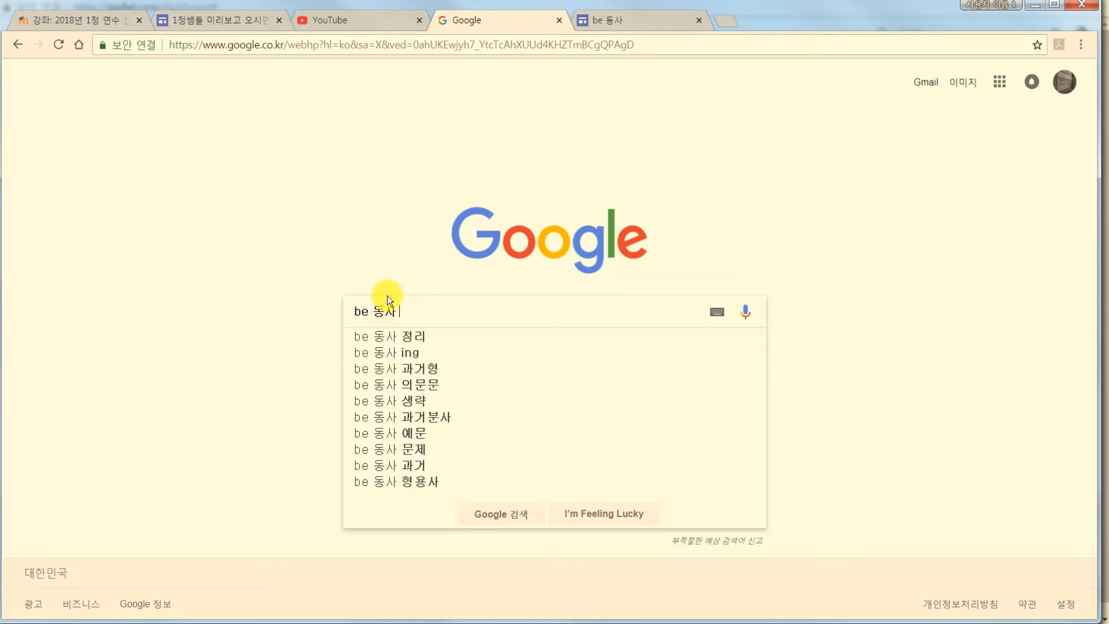
text( filety)
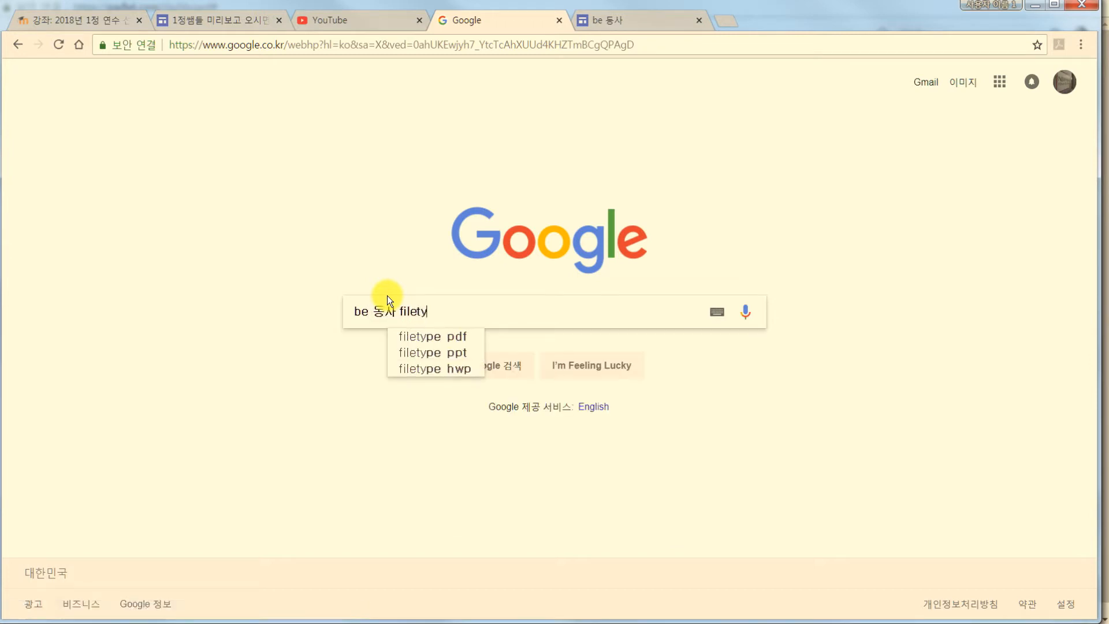
text(pe:h)
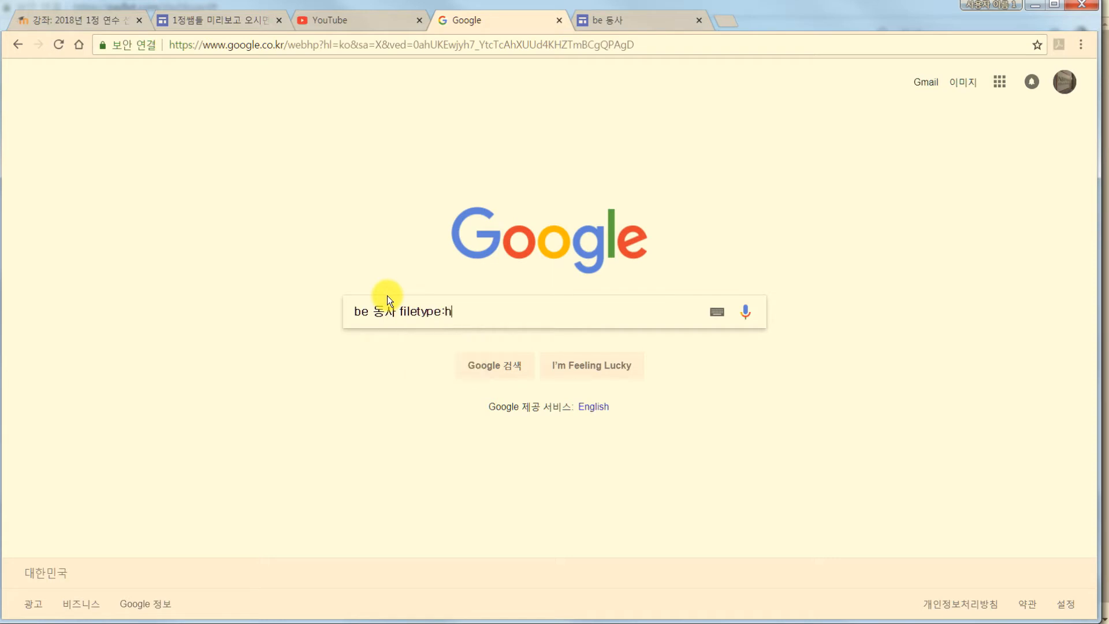
text(wp)
key(Return)
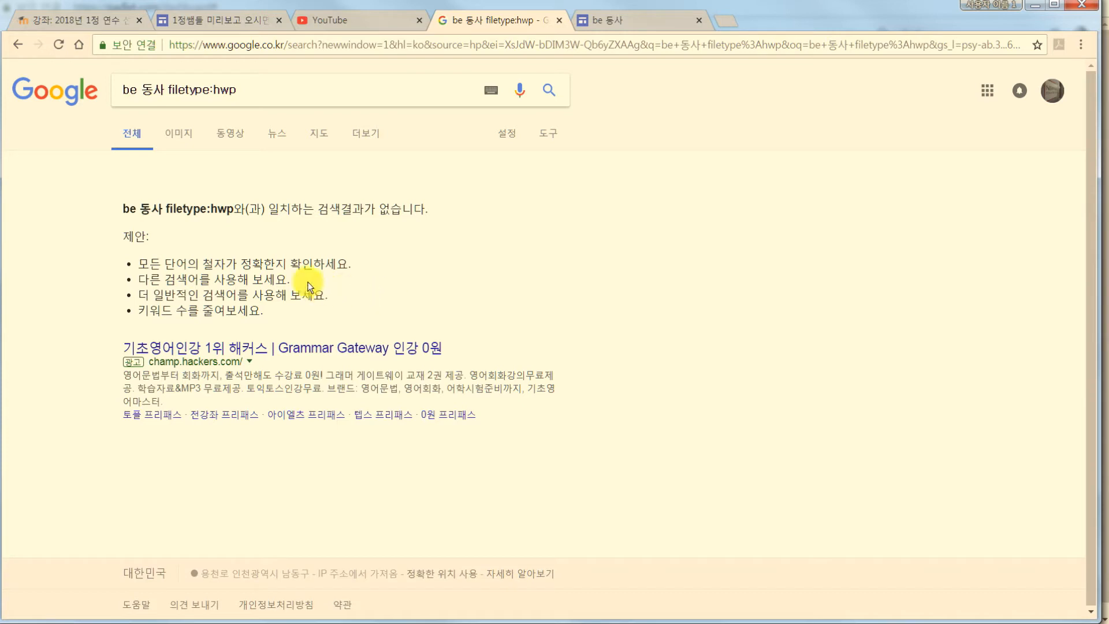
Change the file type in the search to pdf and search for "be 동사 filetype:pdf".
double_click(223, 98)
text(pdf)
key(Return)
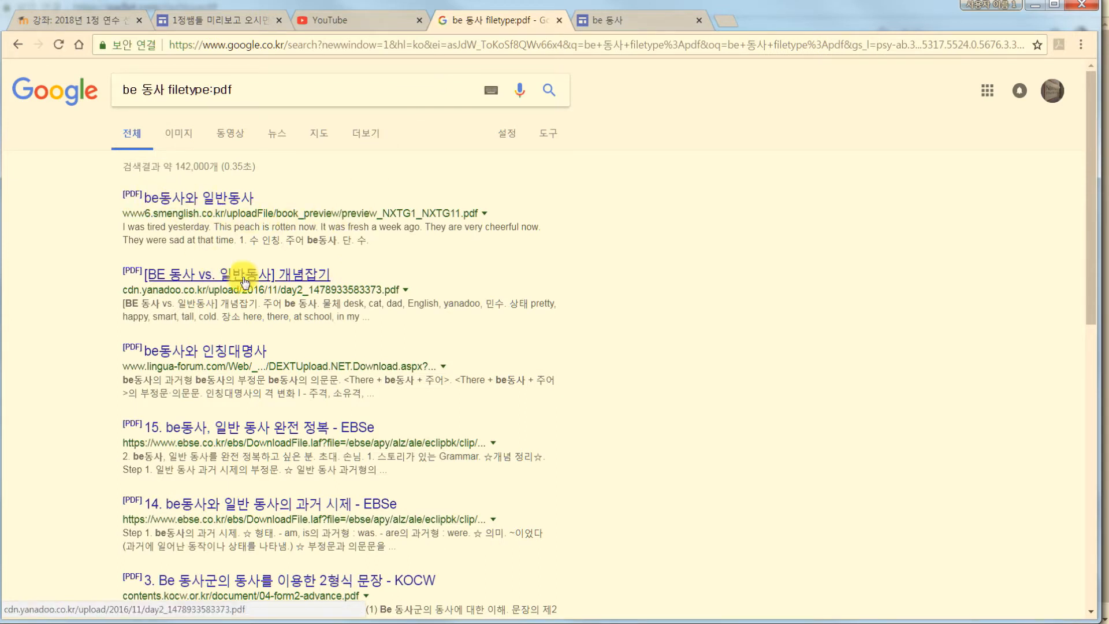
Open the PDF result "[BE 동사 vs. 일반동사] 개념잡기", skim through its pages and close it.
click(206, 273)
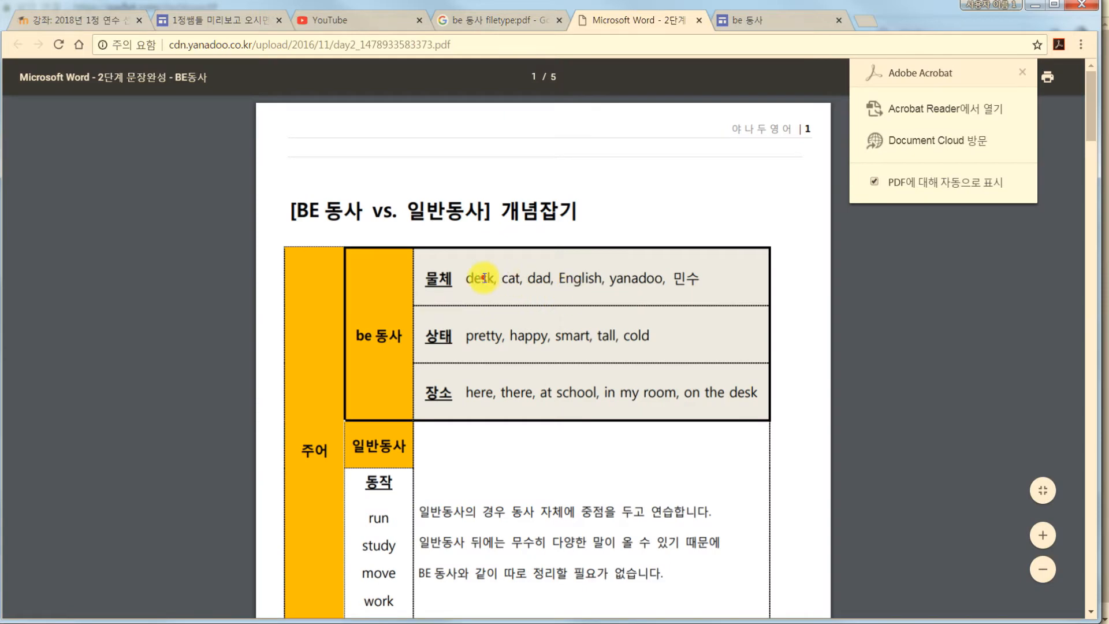
drag(484, 278, 588, 278)
click(583, 277)
scroll(482, 282, down, 1)
scroll(479, 283, down, 12)
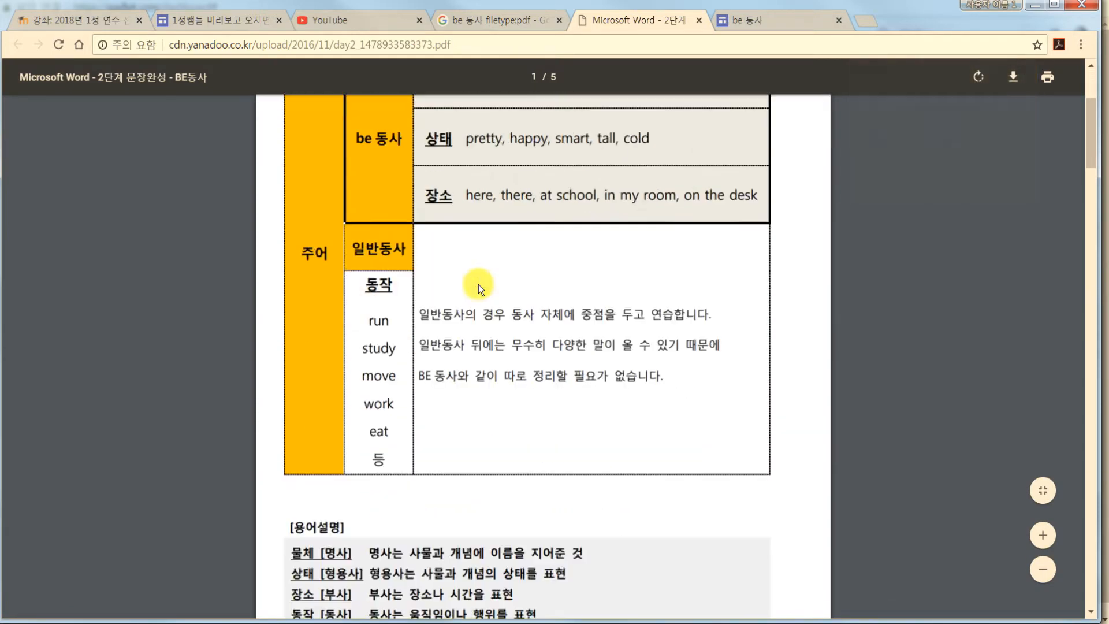
scroll(477, 282, down, 10)
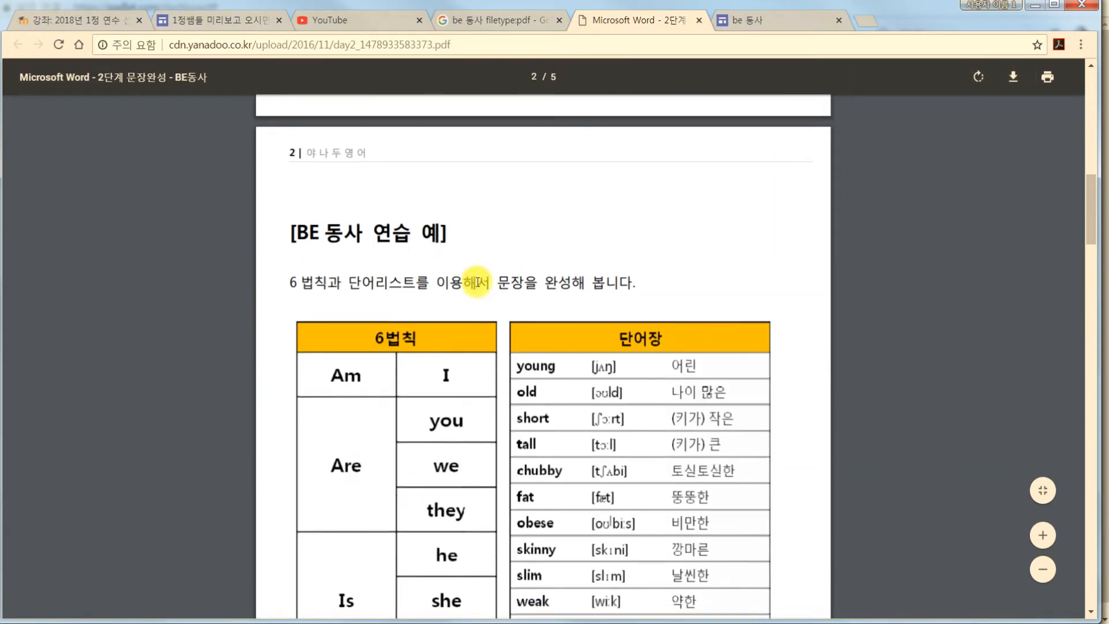
scroll(575, 336, down, 15)
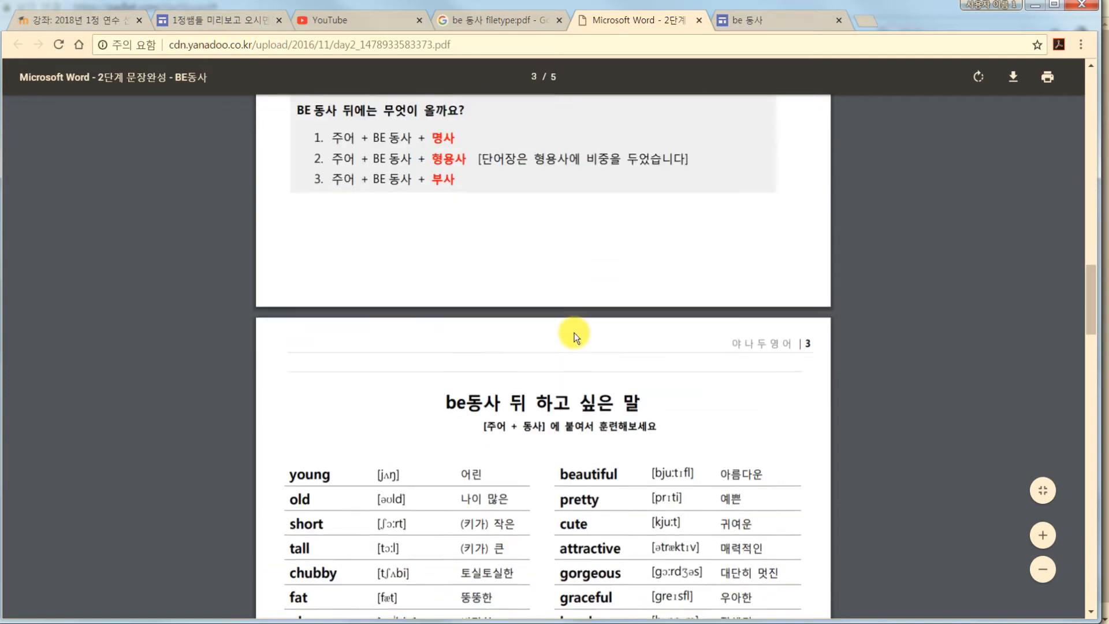
scroll(572, 333, down, 8)
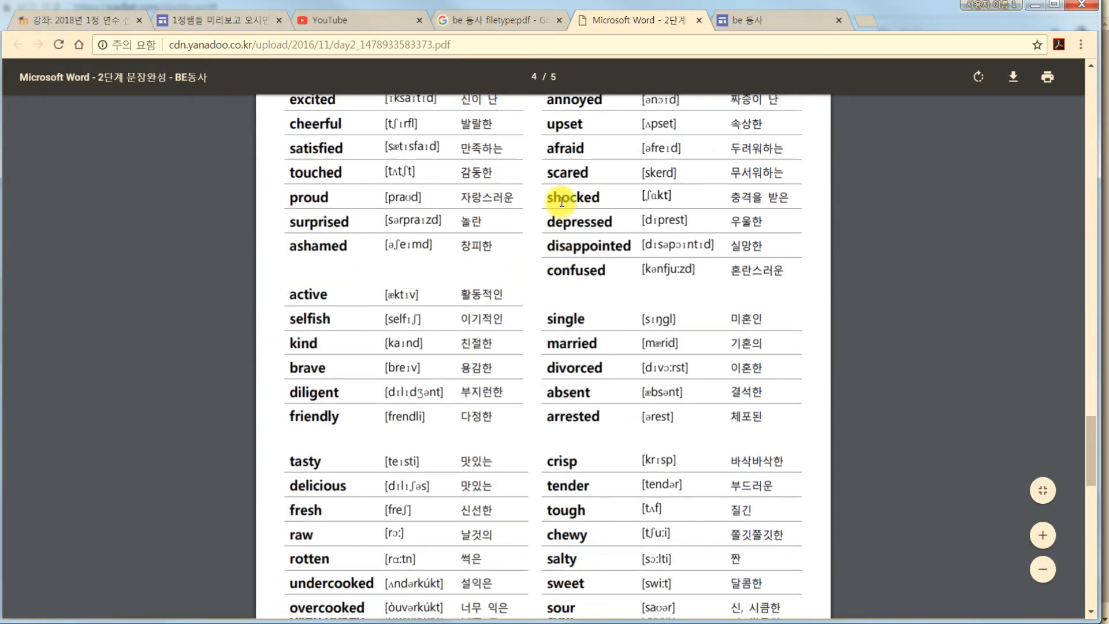
click(699, 21)
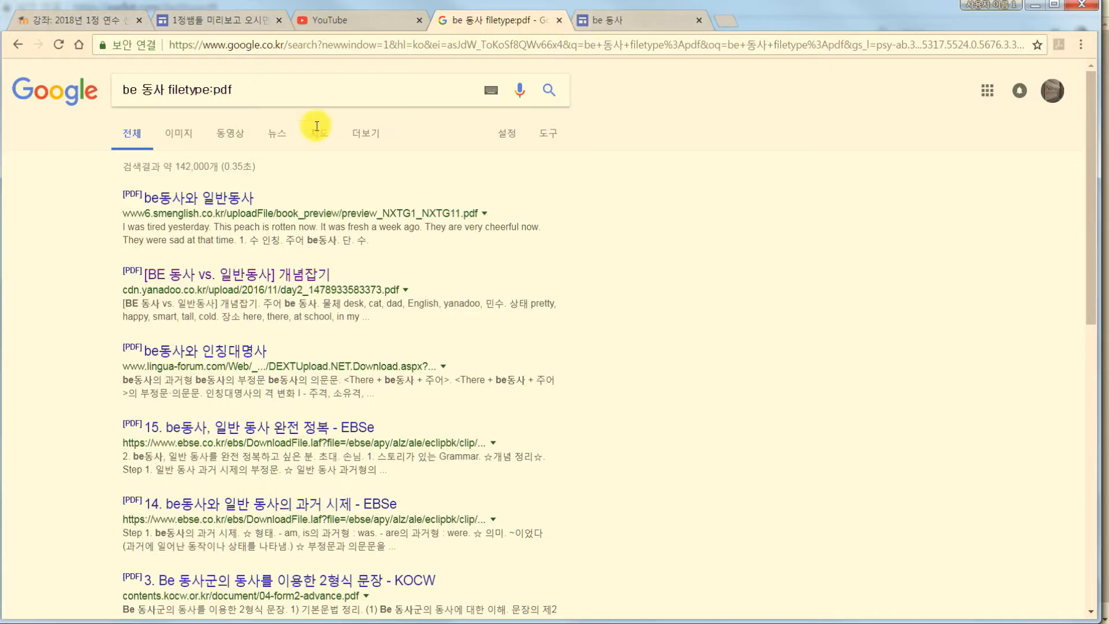
Open the PDF result "be동사와 일반동사" and copy the heading "be동사의 종류" from its second page.
click(200, 202)
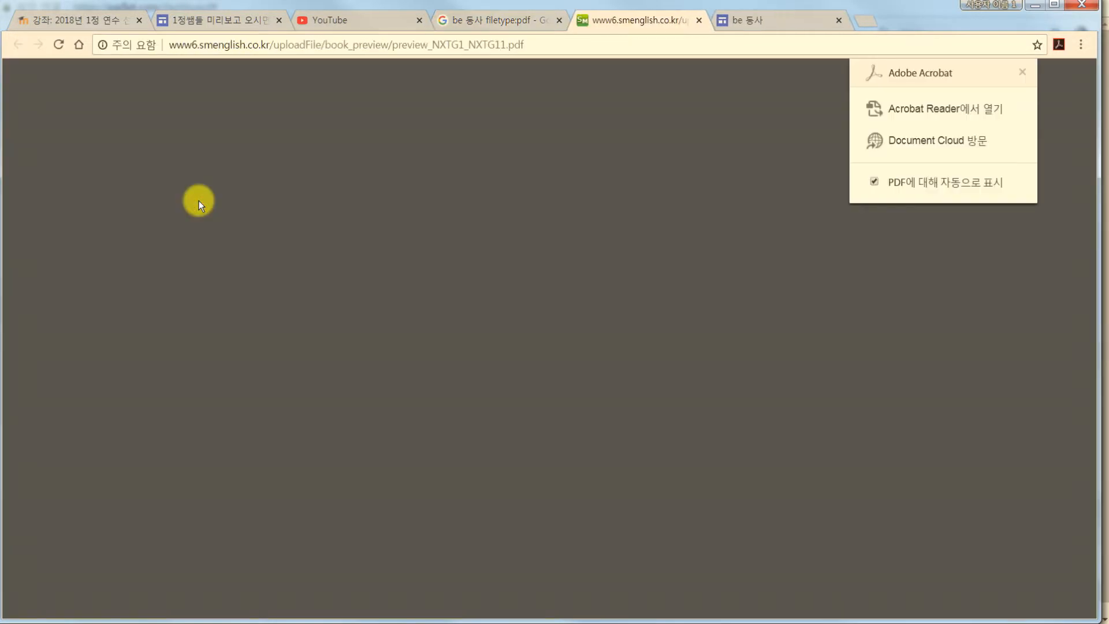
scroll(539, 270, down, 12)
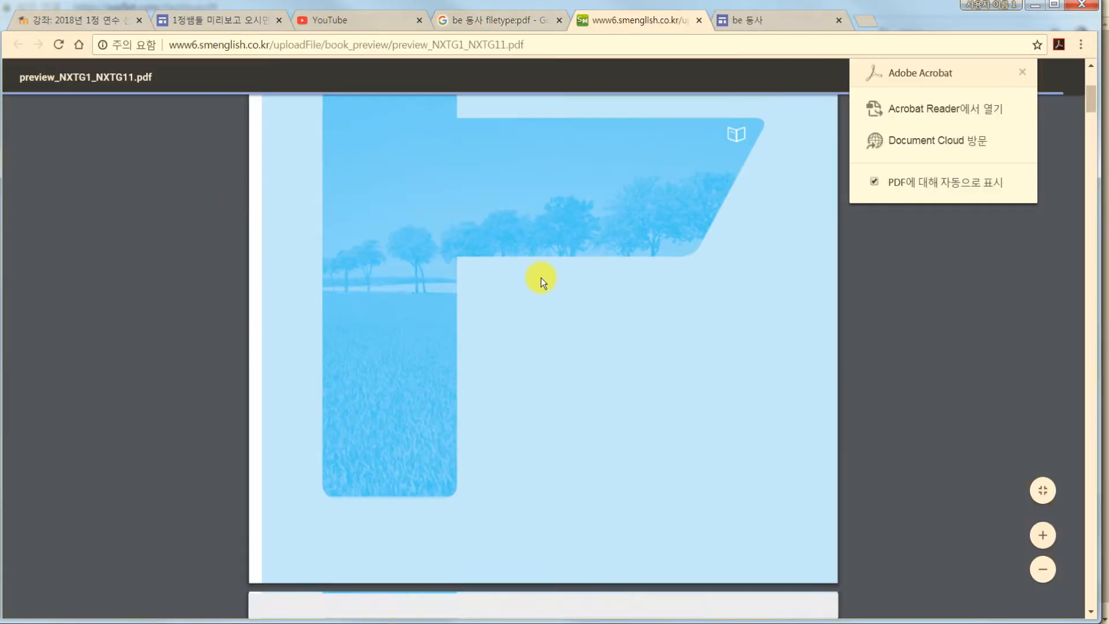
scroll(536, 273, down, 4)
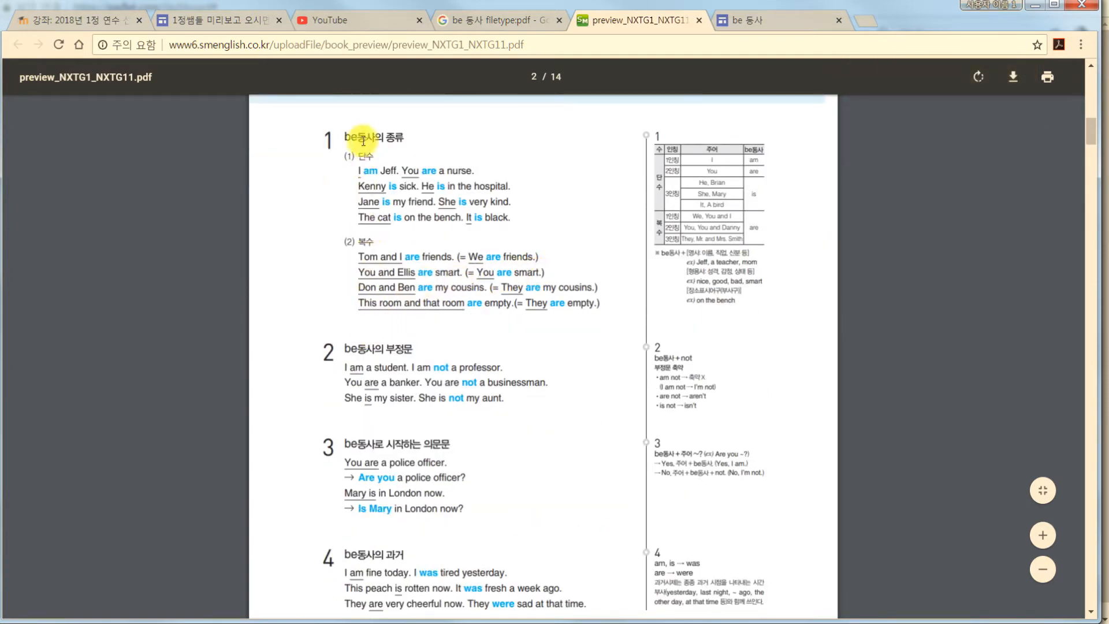
drag(347, 138, 413, 136)
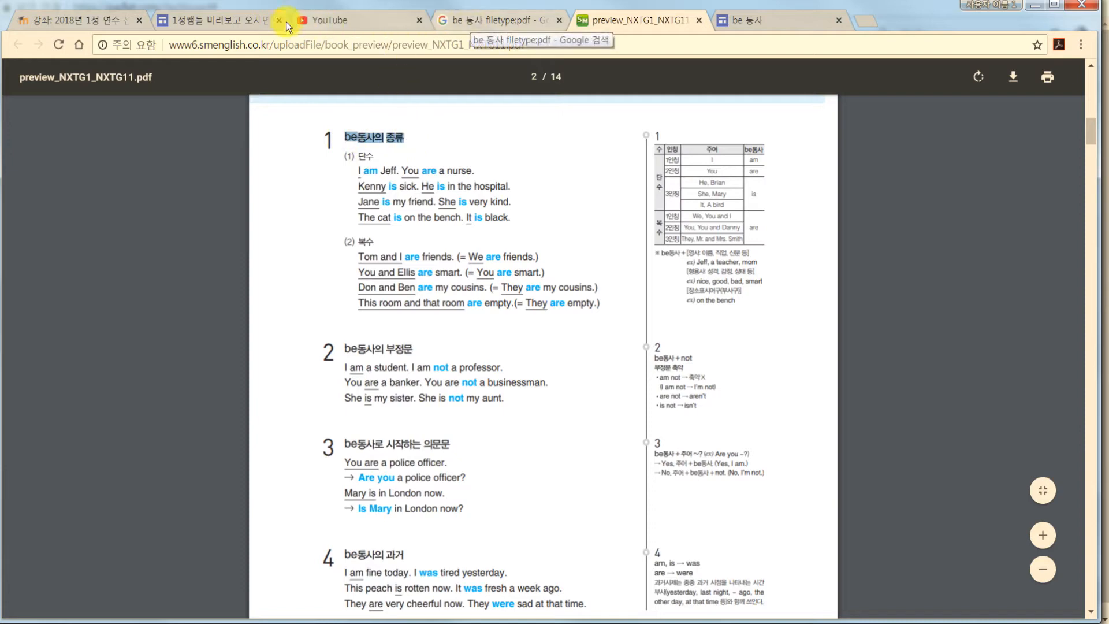
Return to the be 동사 site, add a text box below the header with the copied "be동사의 종류" and number it "1.".
click(744, 22)
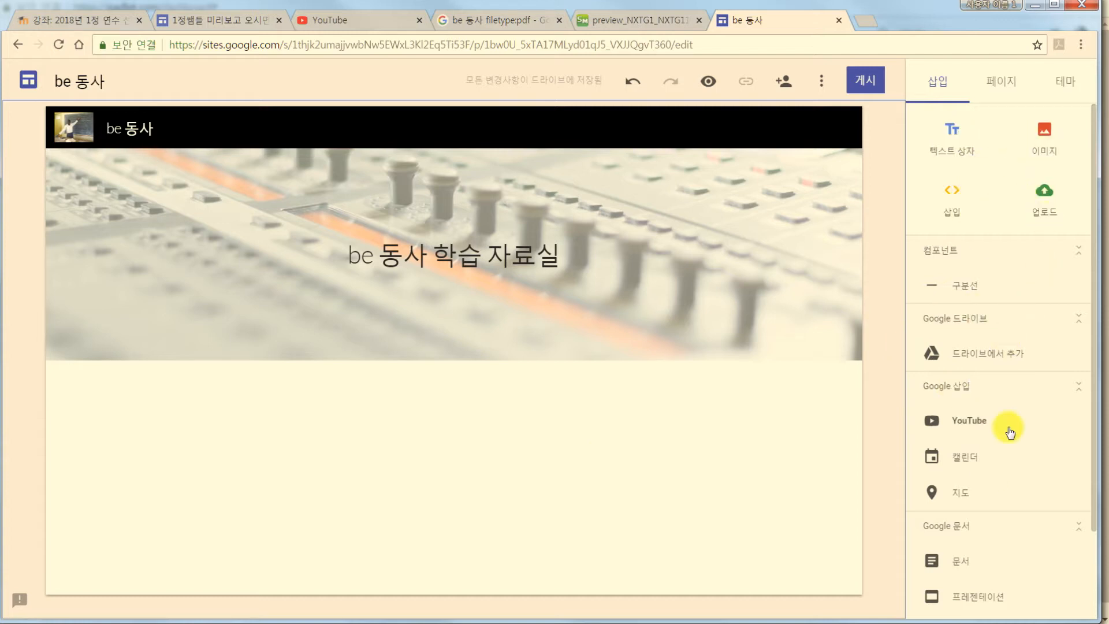
click(952, 136)
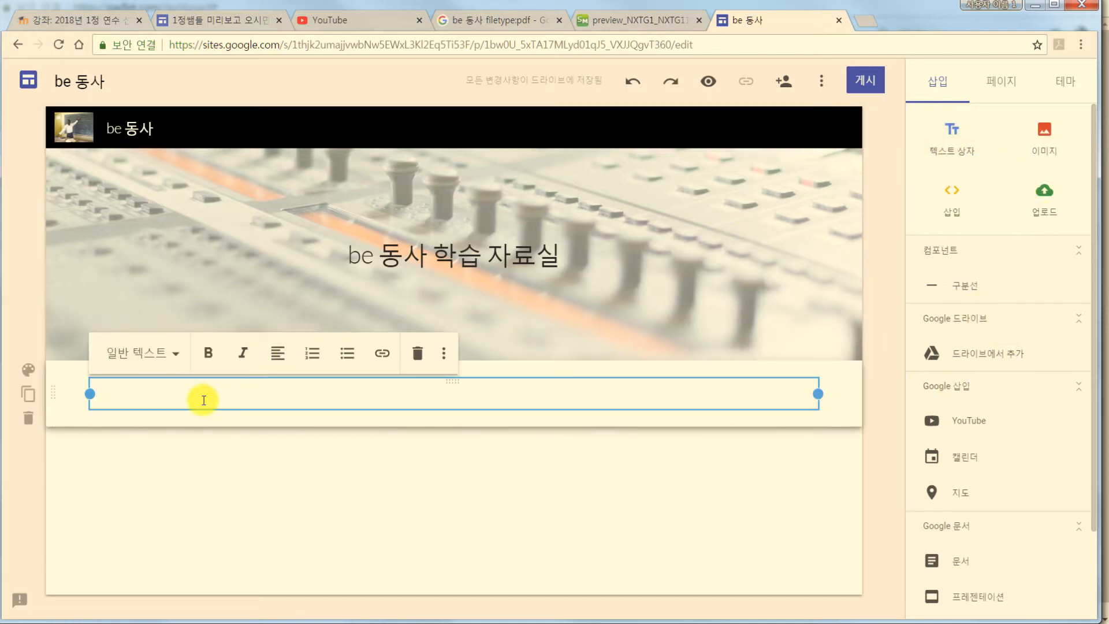
text(be 동사의 종류)
text(1.)
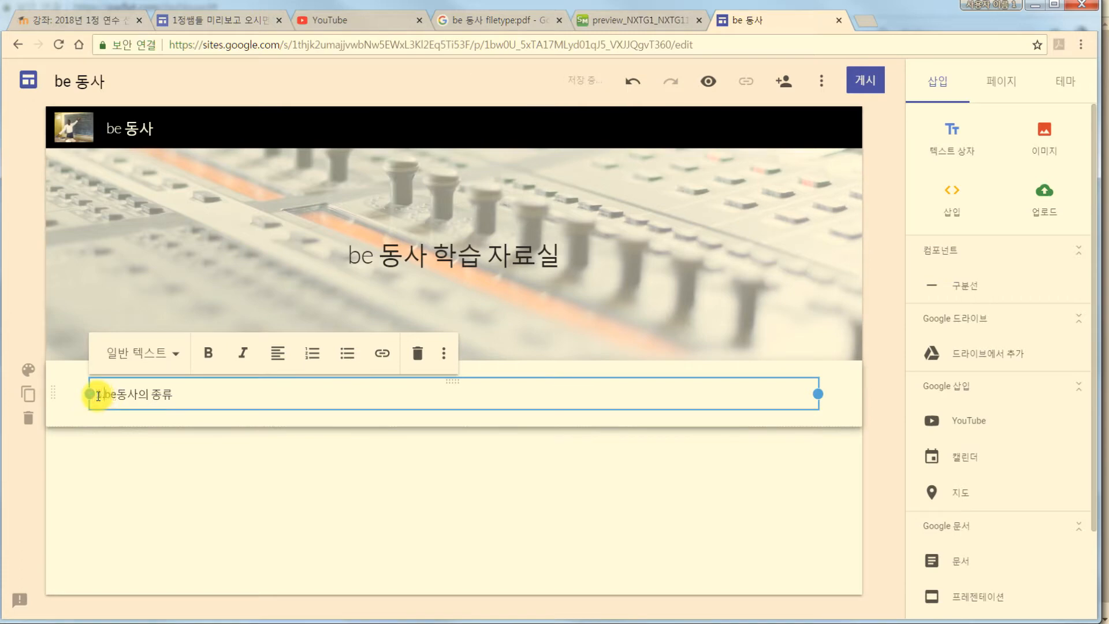
Format the text "1. be동사의 종류" with the smaller 제목 heading style.
click(128, 476)
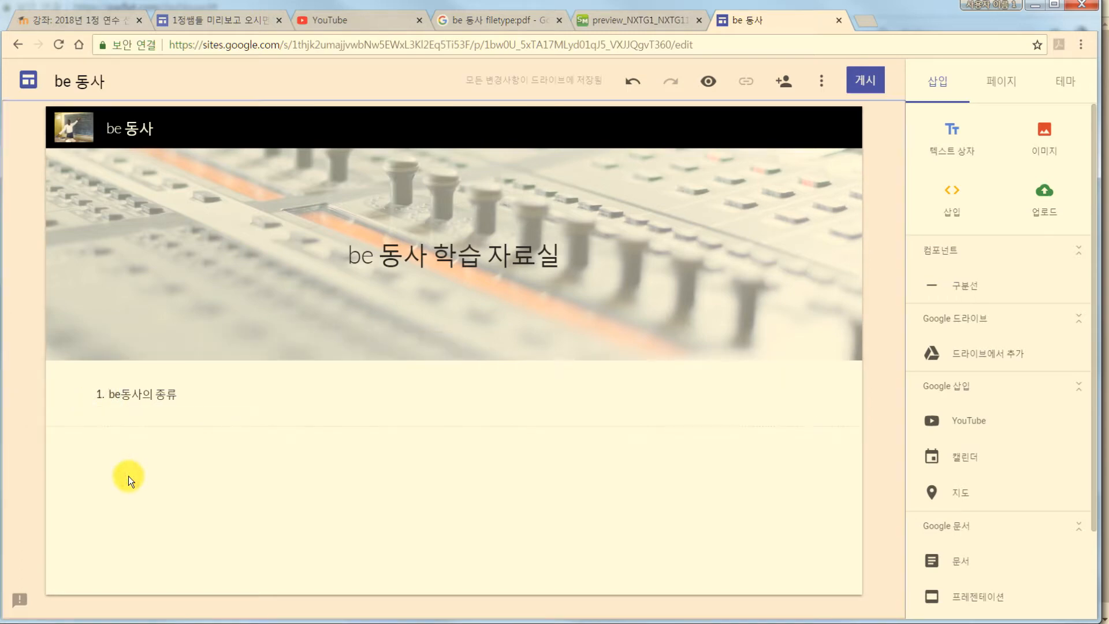
click(146, 394)
drag(185, 391, 78, 396)
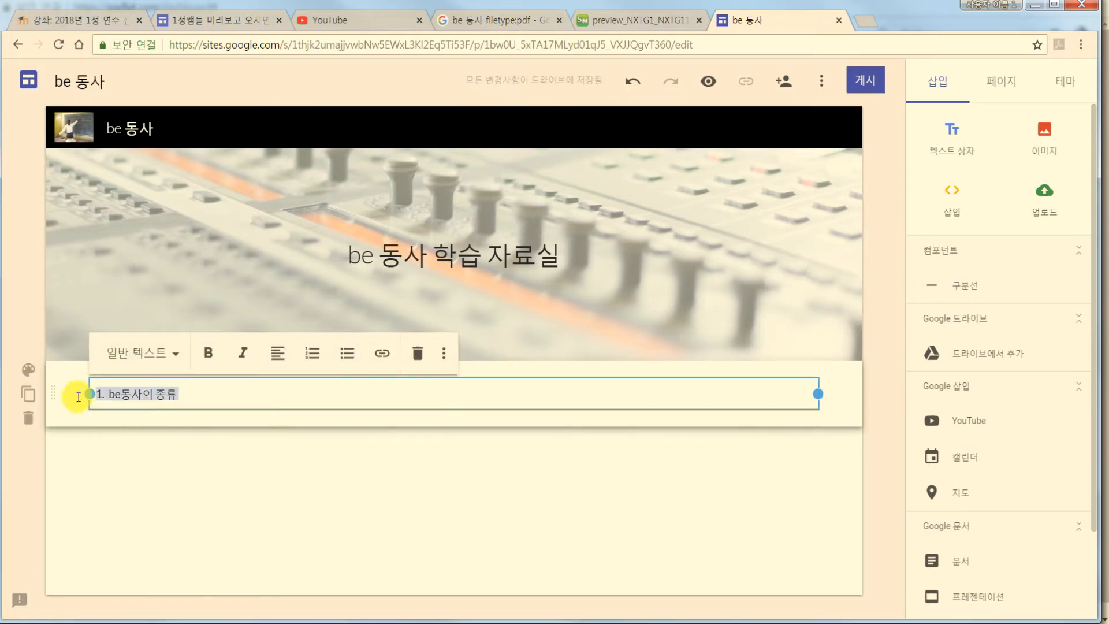
click(176, 355)
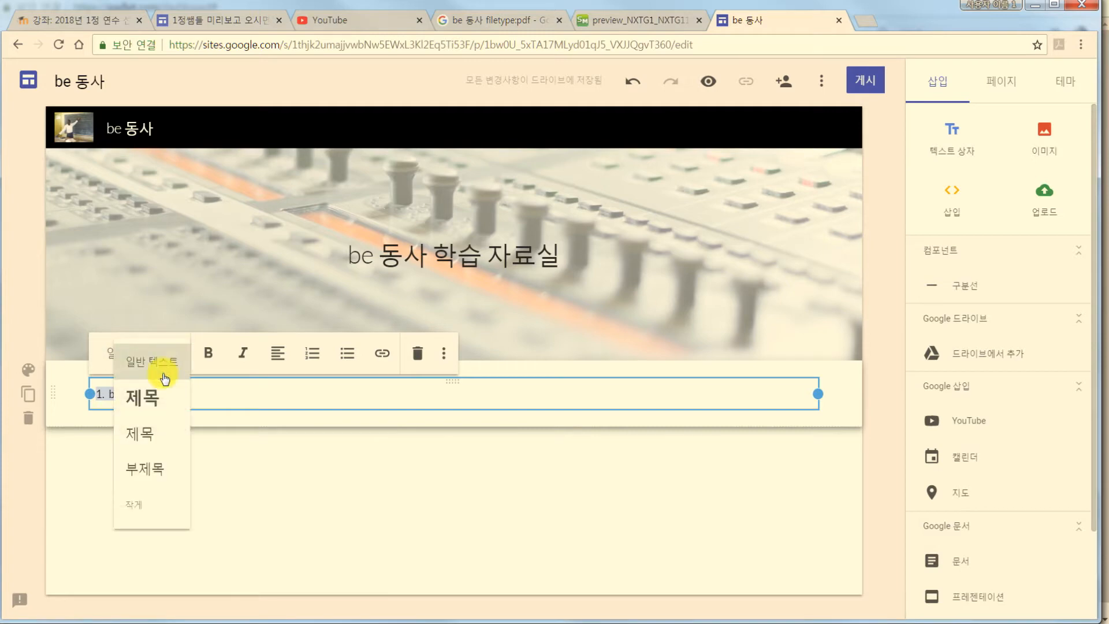
click(146, 399)
click(140, 352)
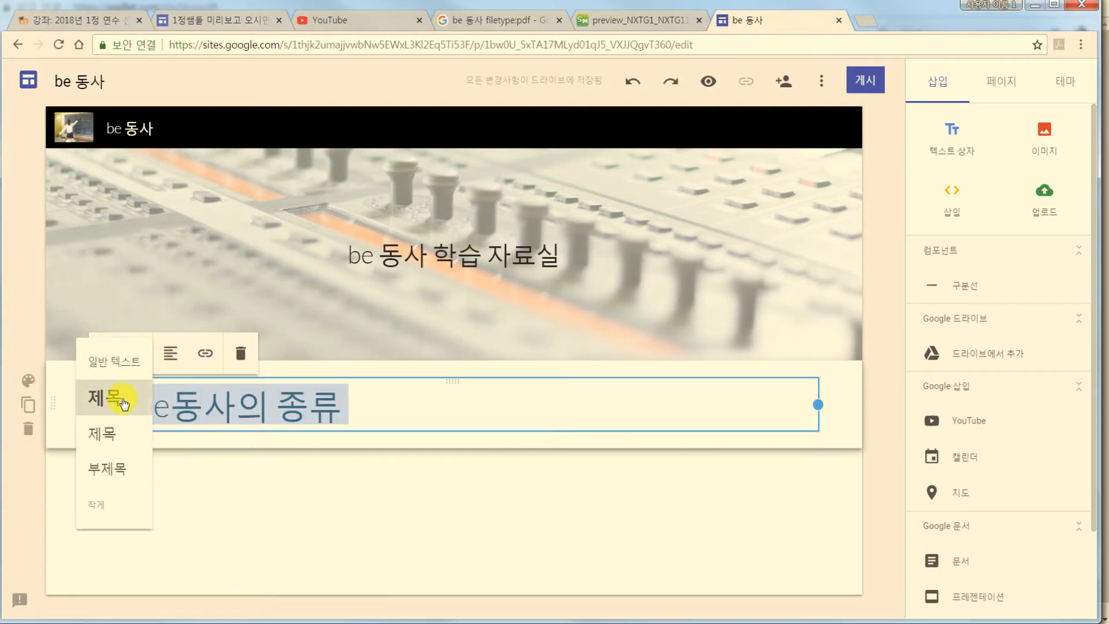
click(119, 442)
click(220, 473)
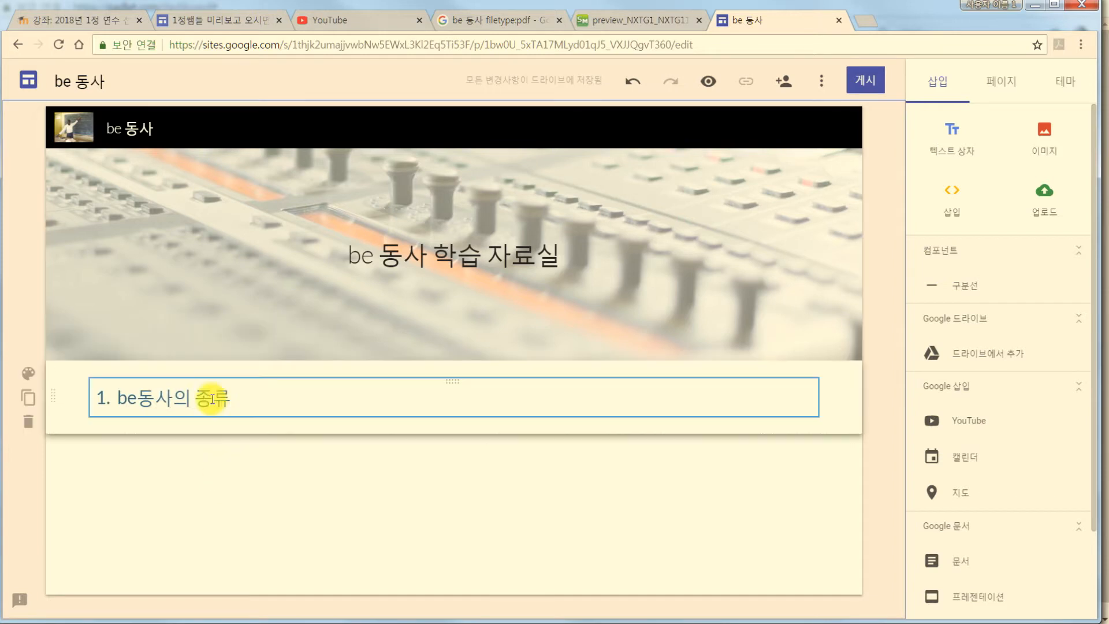
Set the background style of the "1. be동사의 종류" section to 강조 2.
click(166, 399)
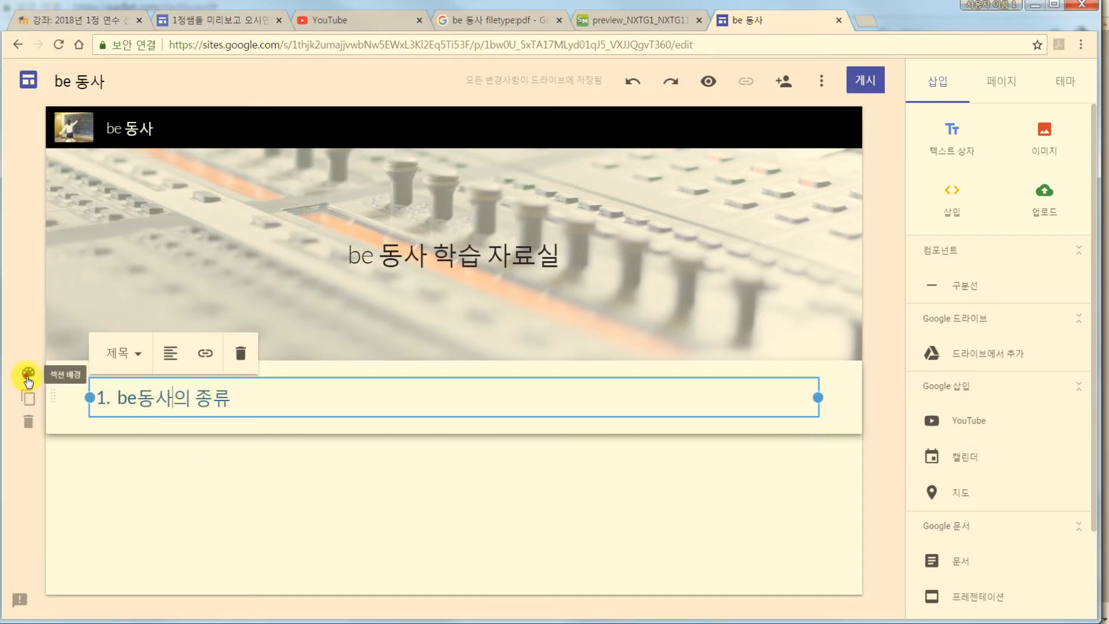
click(28, 374)
click(134, 430)
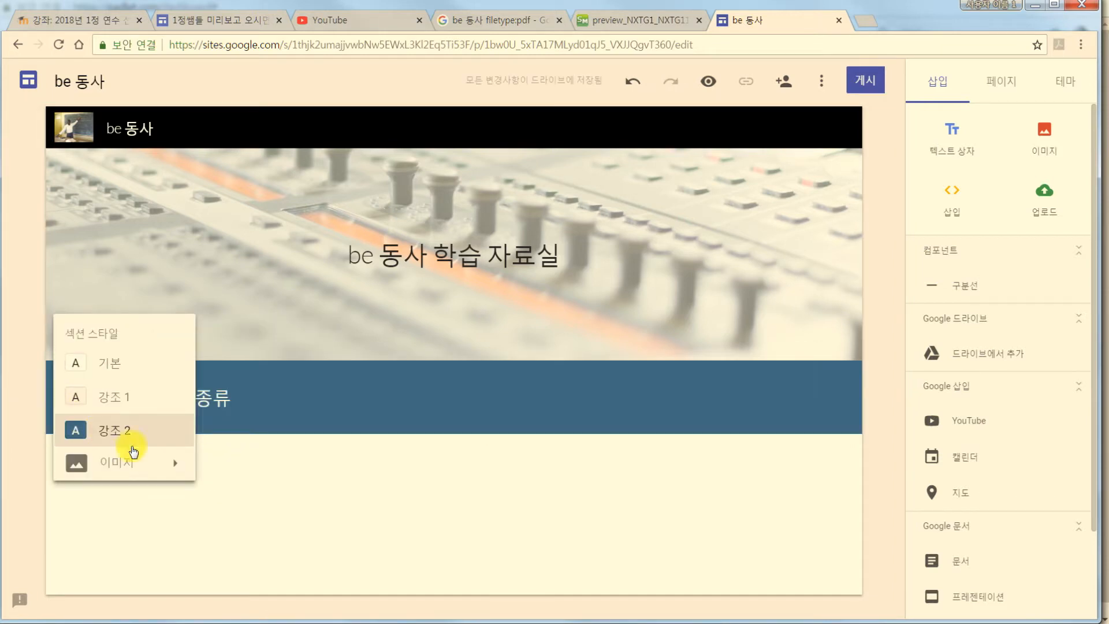
click(275, 496)
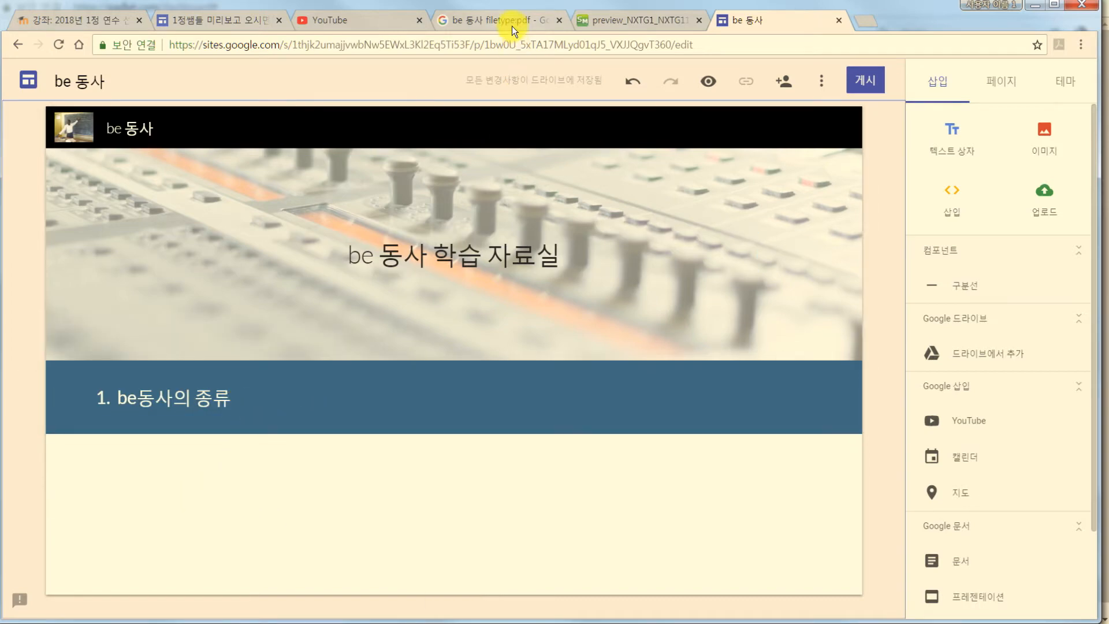
Copy the "(1) 단수" heading and its example sentences from the PDF into a new text box below the blue section.
click(622, 20)
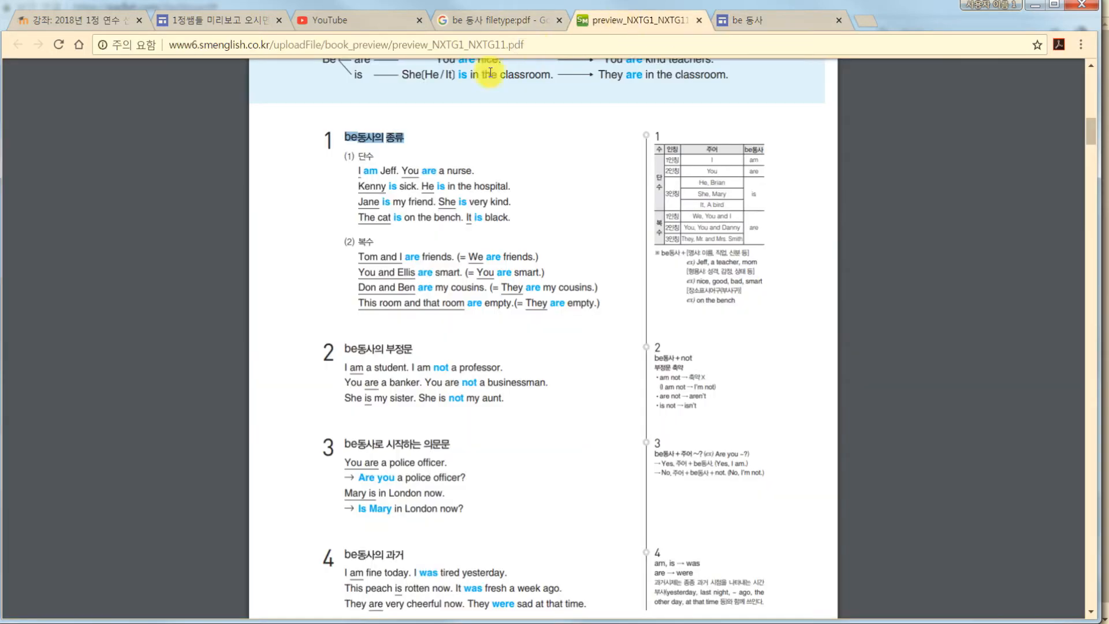
drag(364, 156, 374, 157)
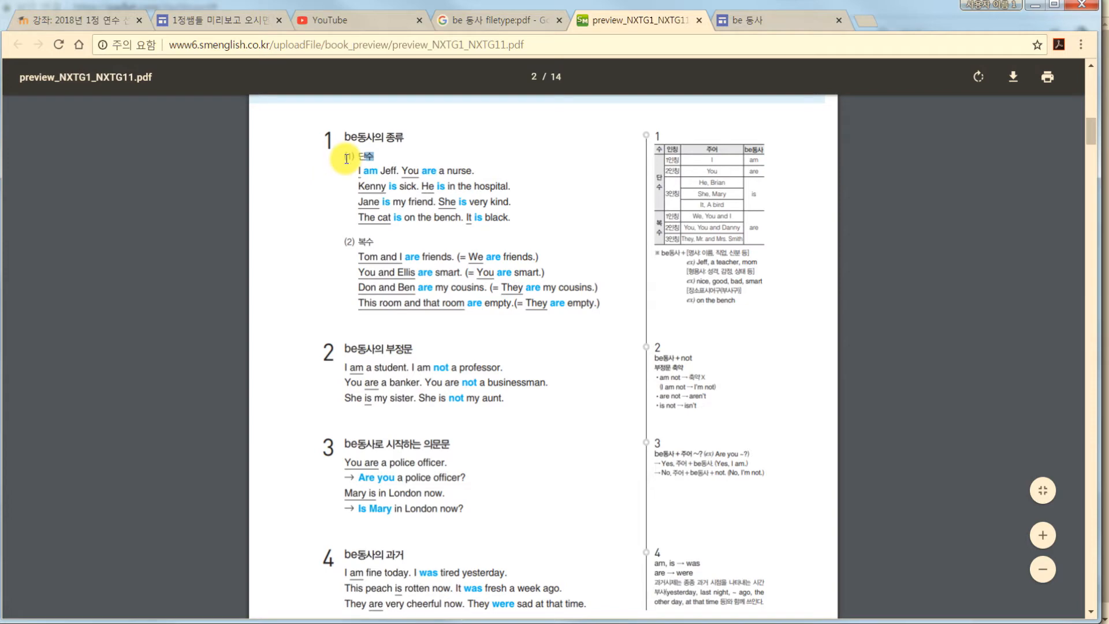
drag(347, 159, 518, 218)
key(ctrl+c)
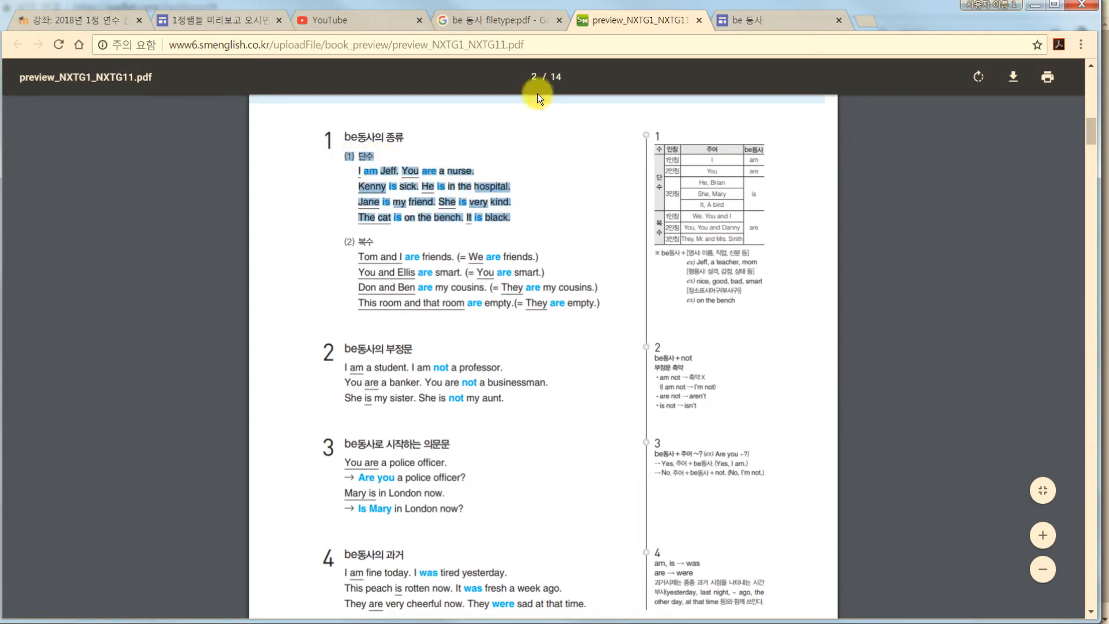
click(749, 20)
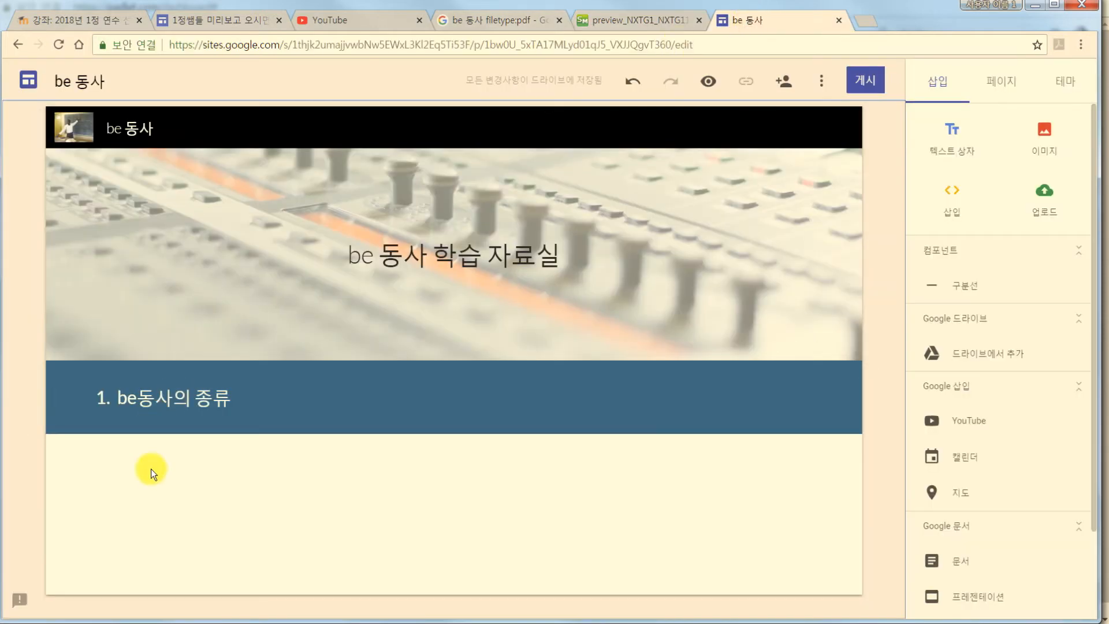
click(963, 156)
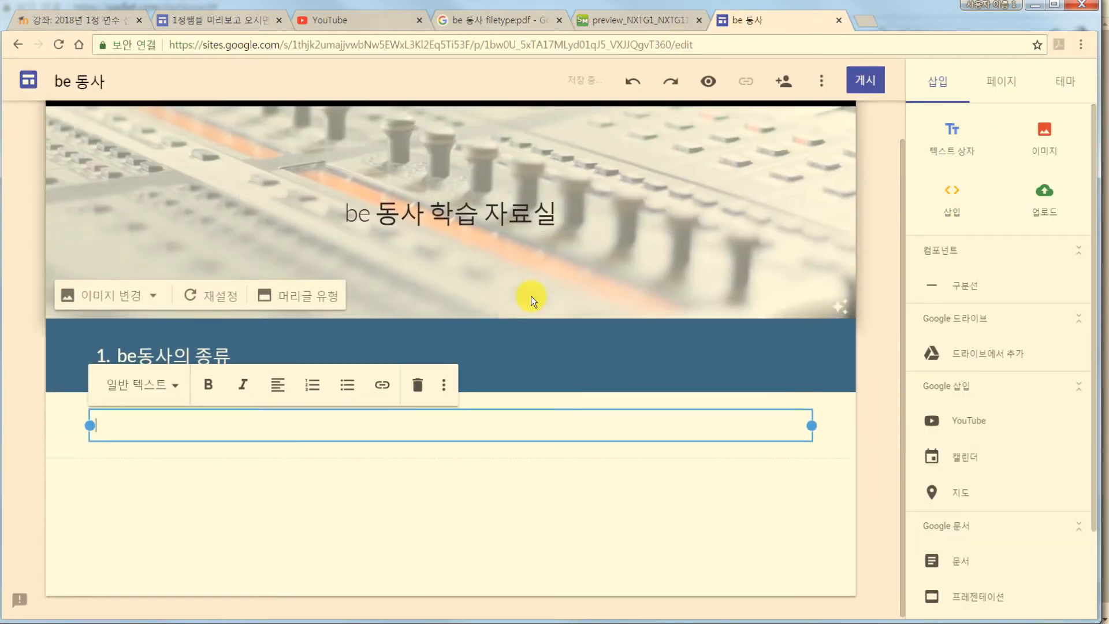
key(ctrl+v)
click(351, 484)
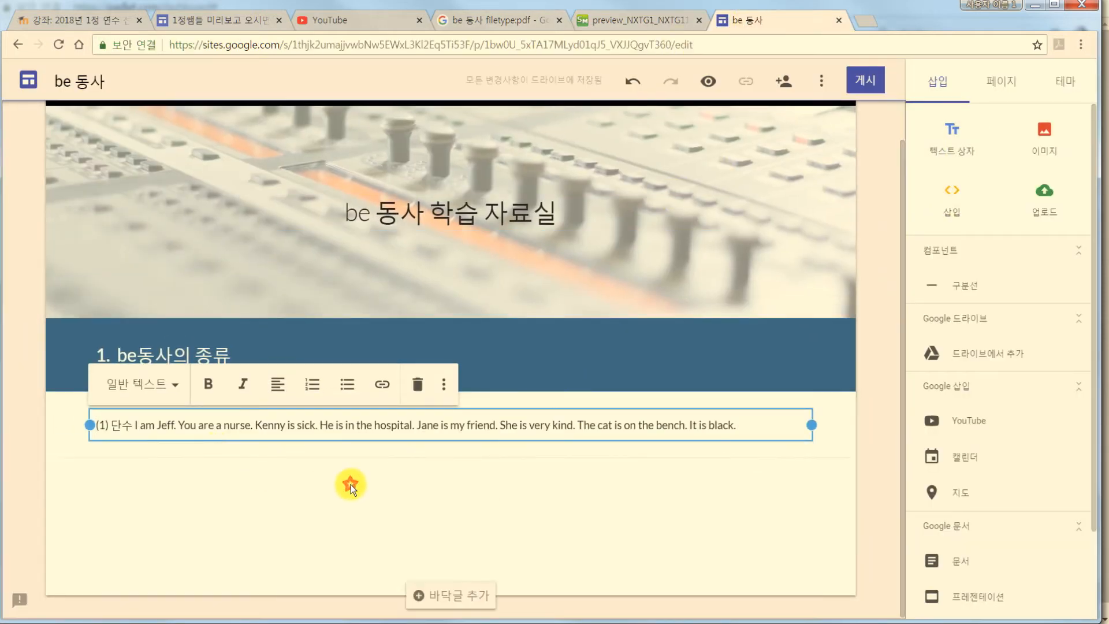
Put "(1) 단수" and each of the first three example sentences on separate lines, and delete the text box.
click(134, 426)
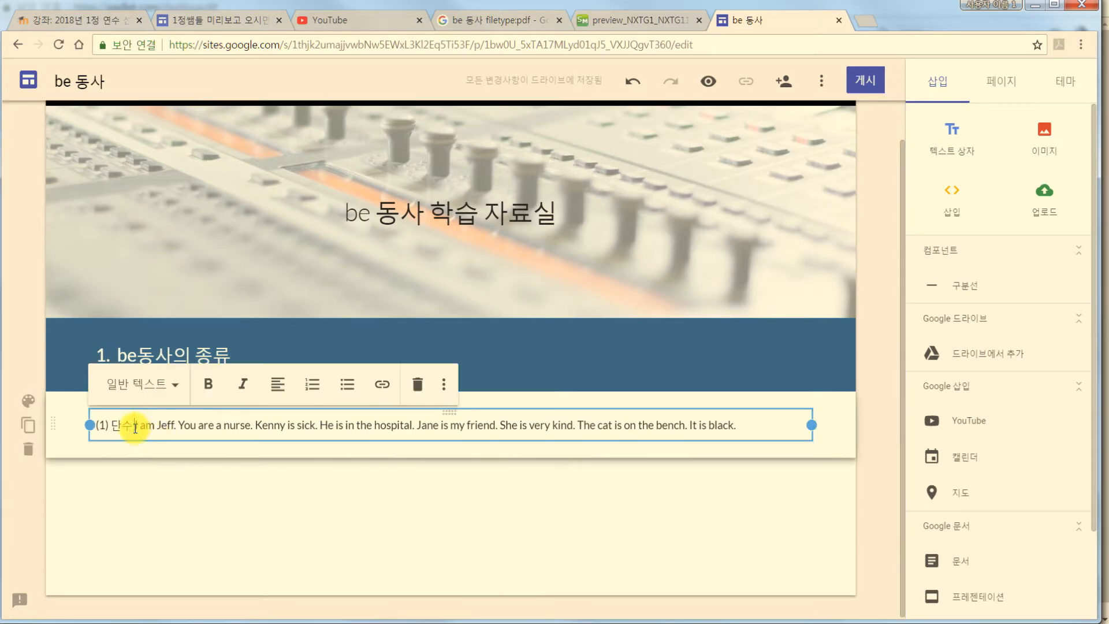
key(Return)
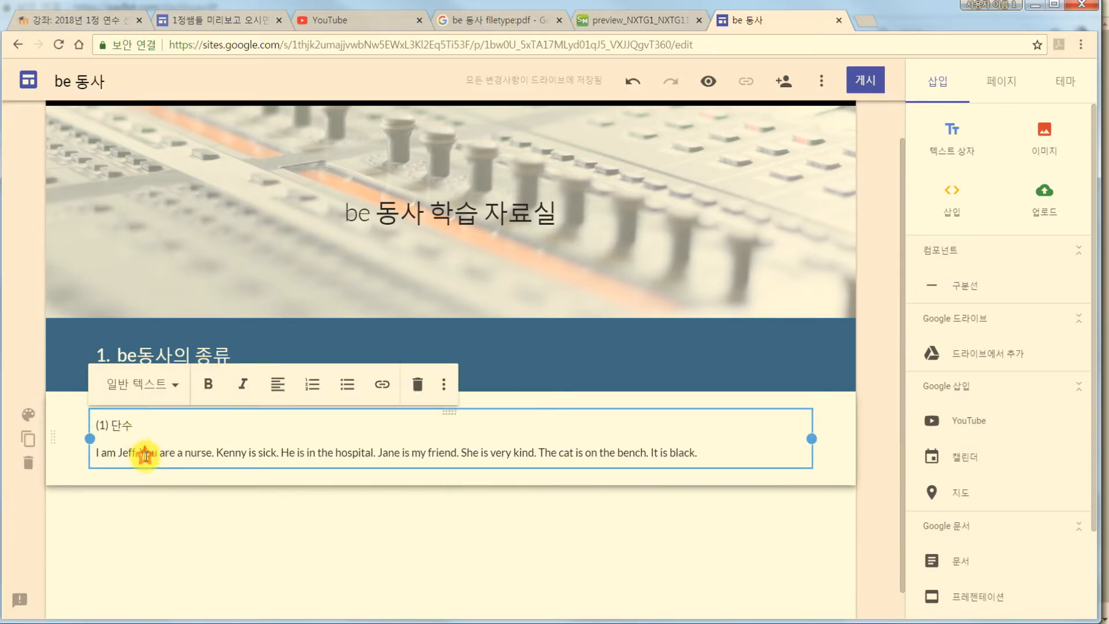
click(146, 457)
key(Return)
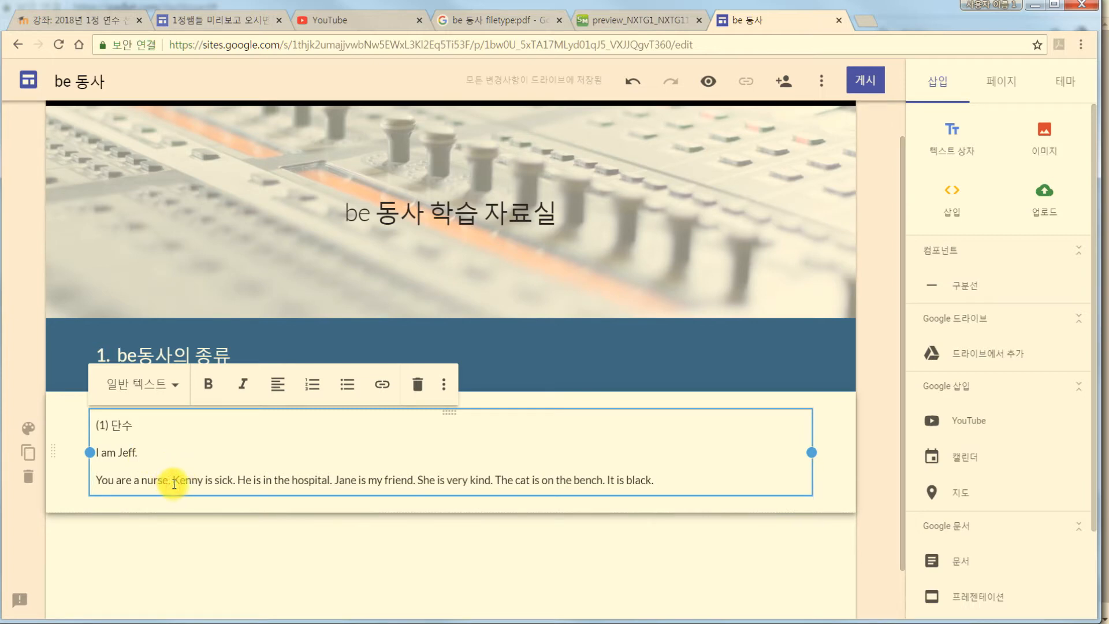
click(173, 479)
key(Return)
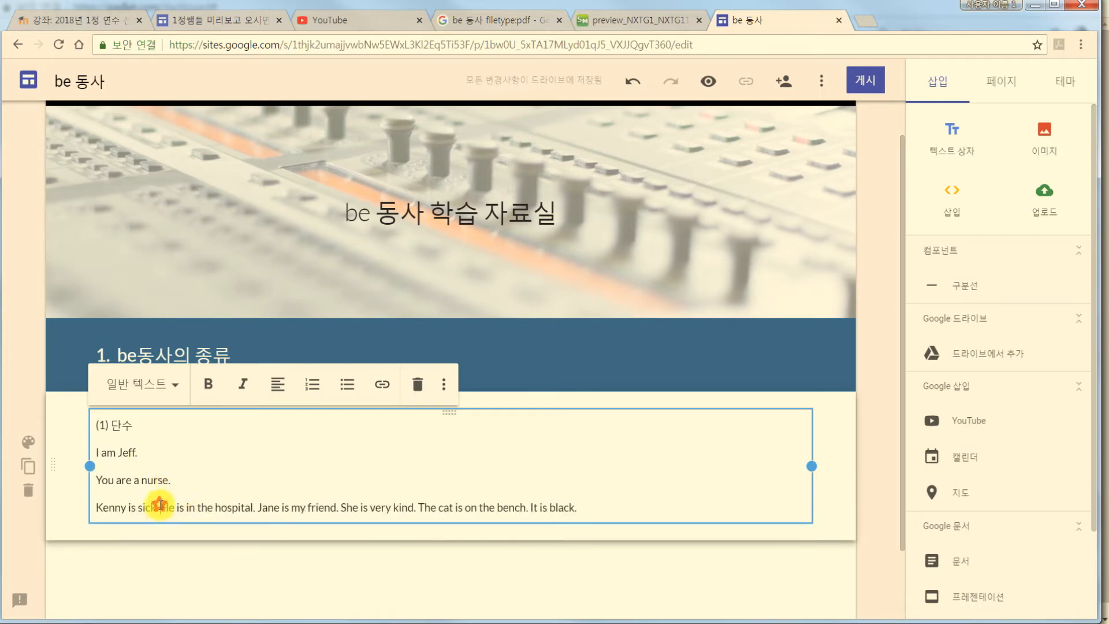
click(159, 506)
key(Return)
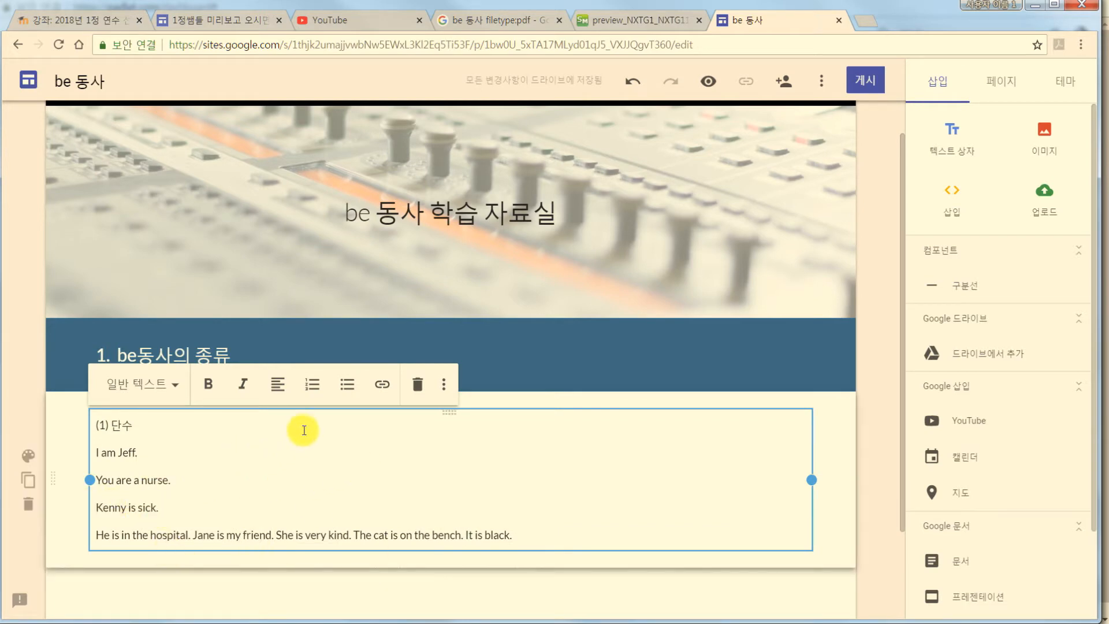
click(413, 383)
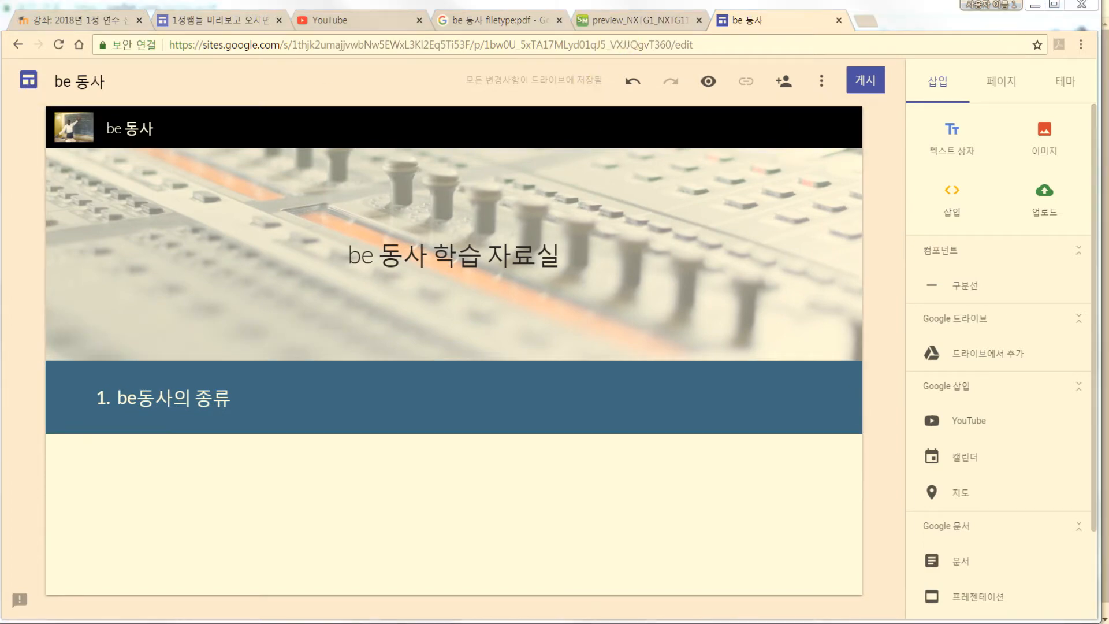
click(642, 19)
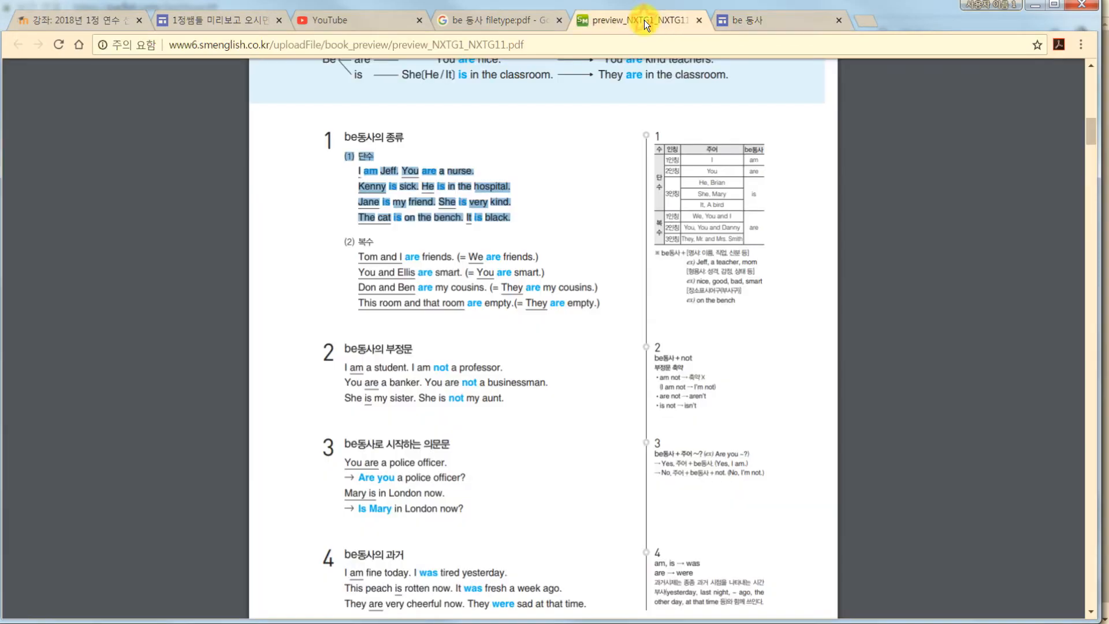
click(565, 305)
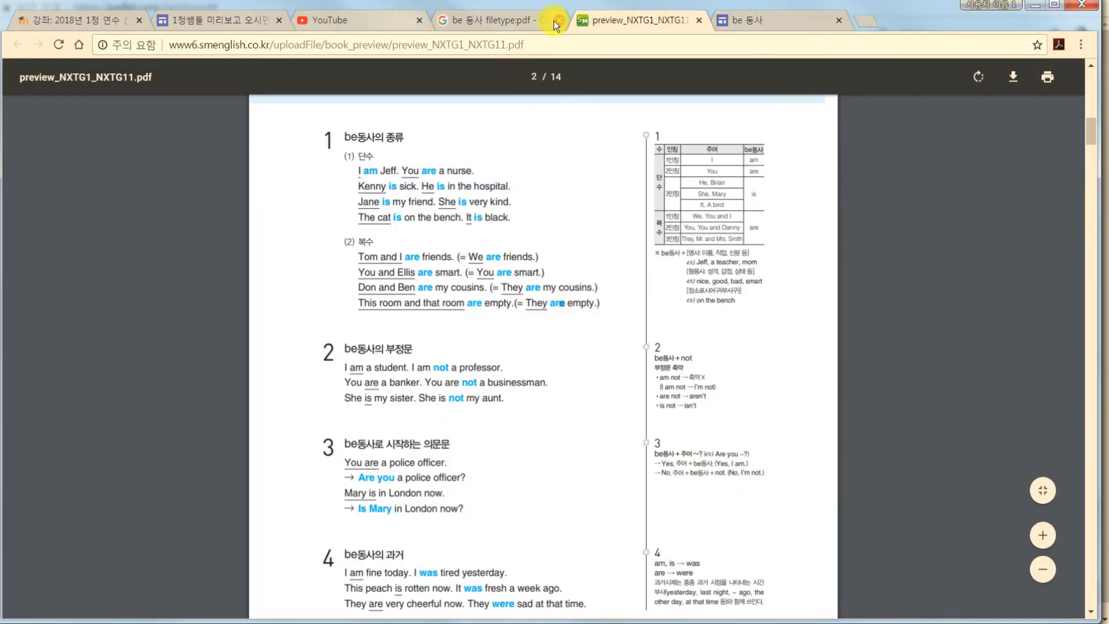
click(755, 20)
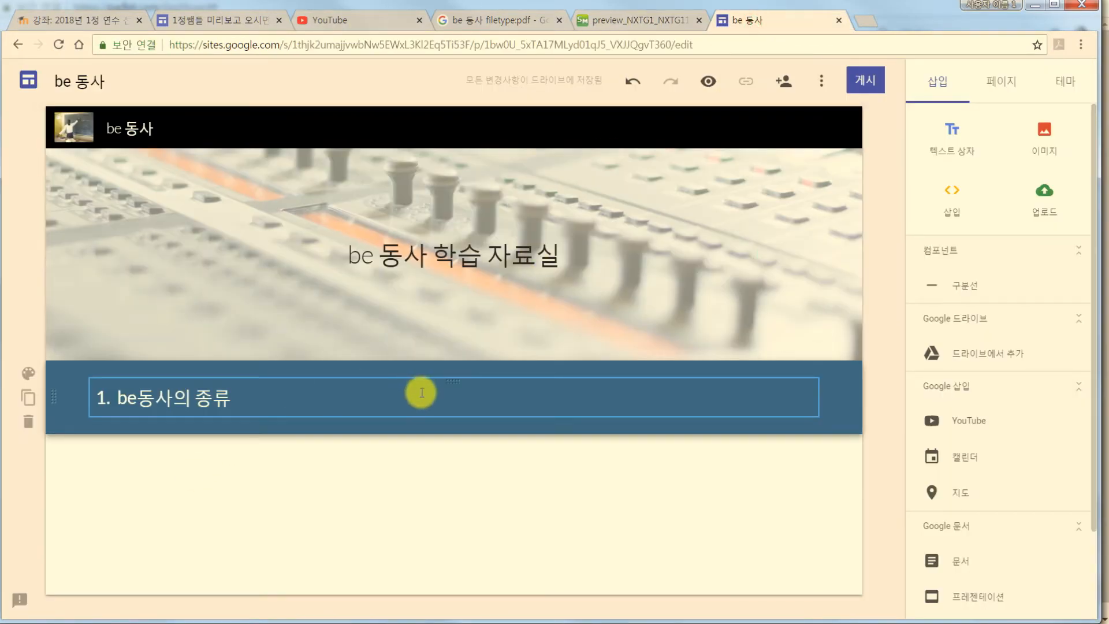
Download the be-verb PDF from its browser tab to the desktop (바탕 화면) as preview_NXTG1_NXTG11.
click(650, 19)
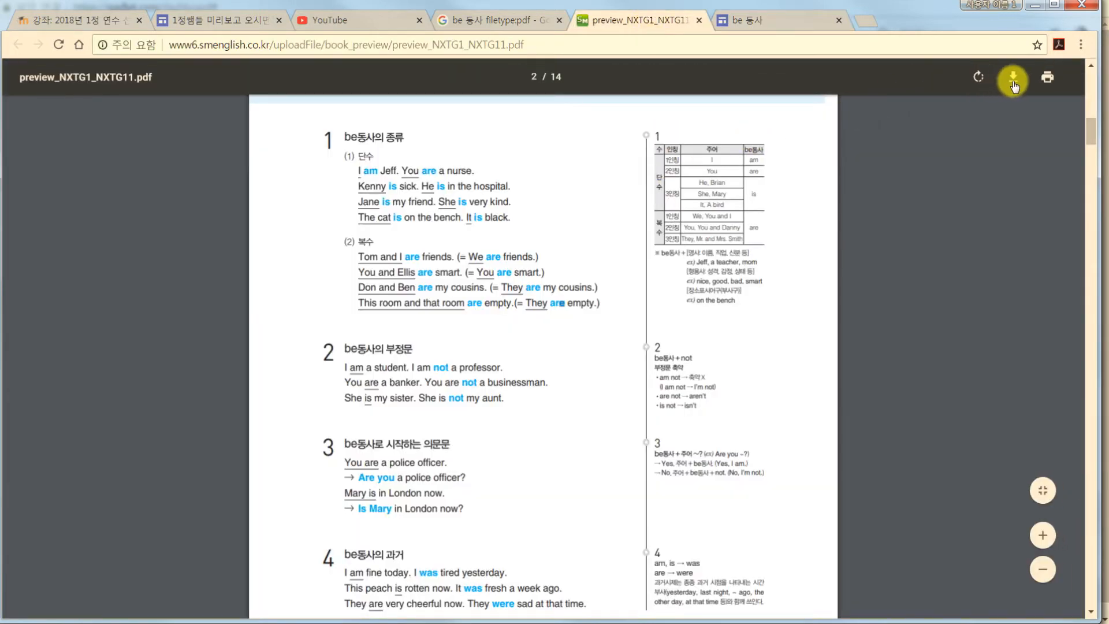
click(1013, 81)
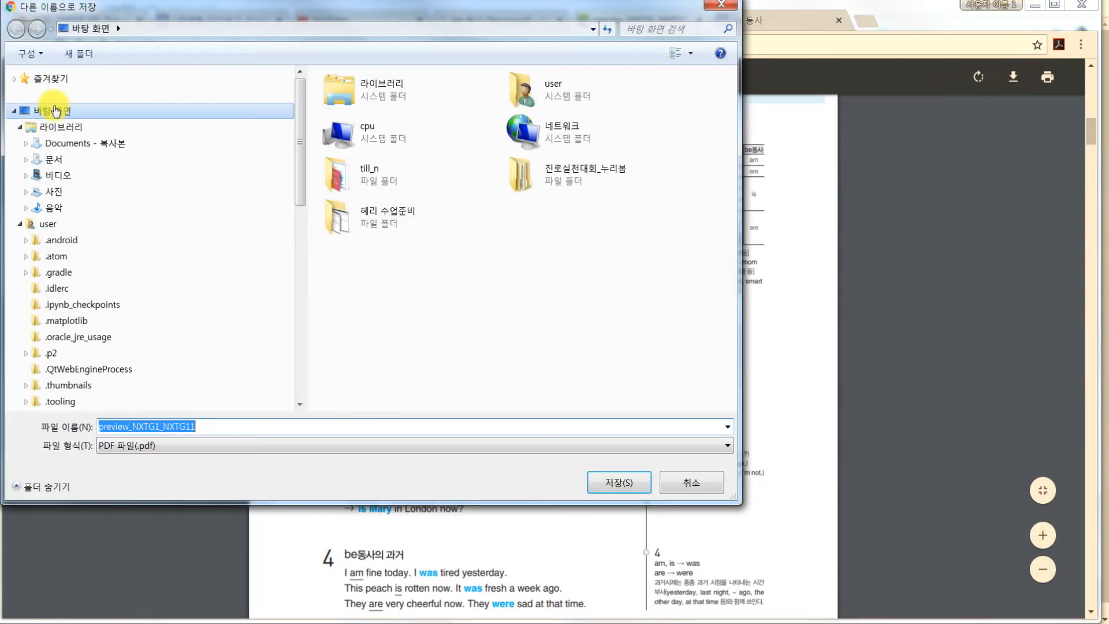
click(39, 110)
click(626, 484)
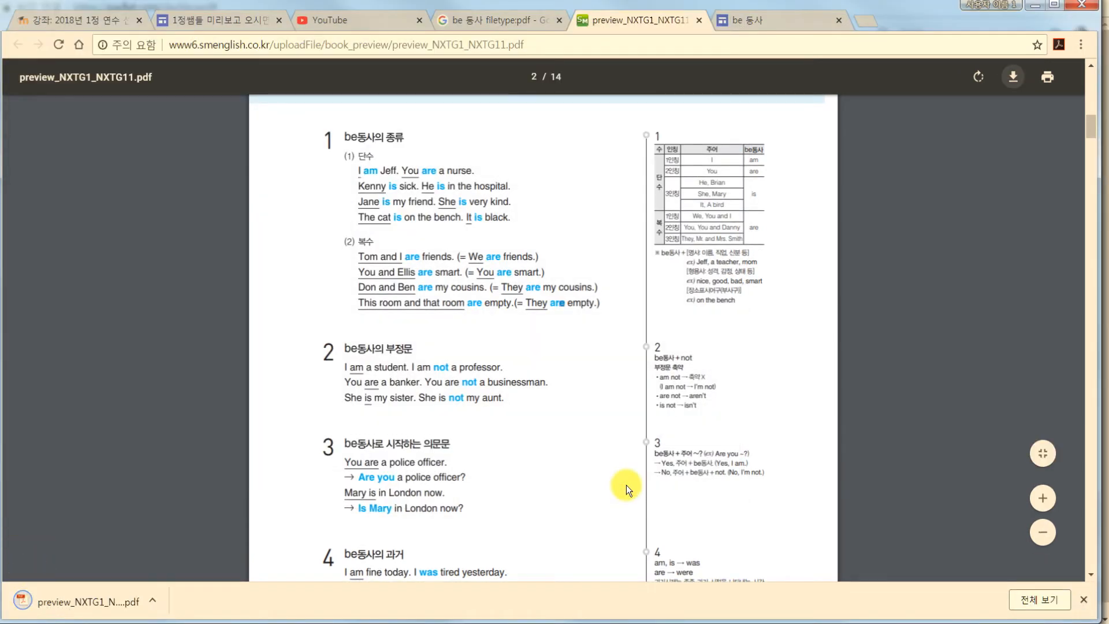
Search for "구글 문서" in a new browser tab and open the Google 문서 introduction page from the results.
click(861, 19)
text(국)
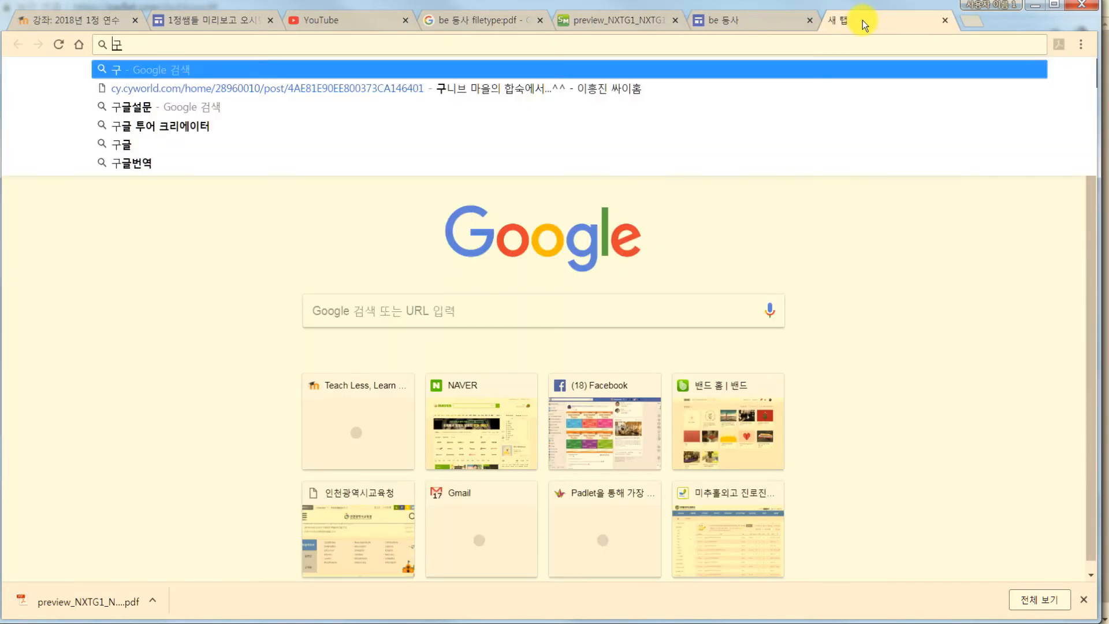
text(글 문서)
key(Return)
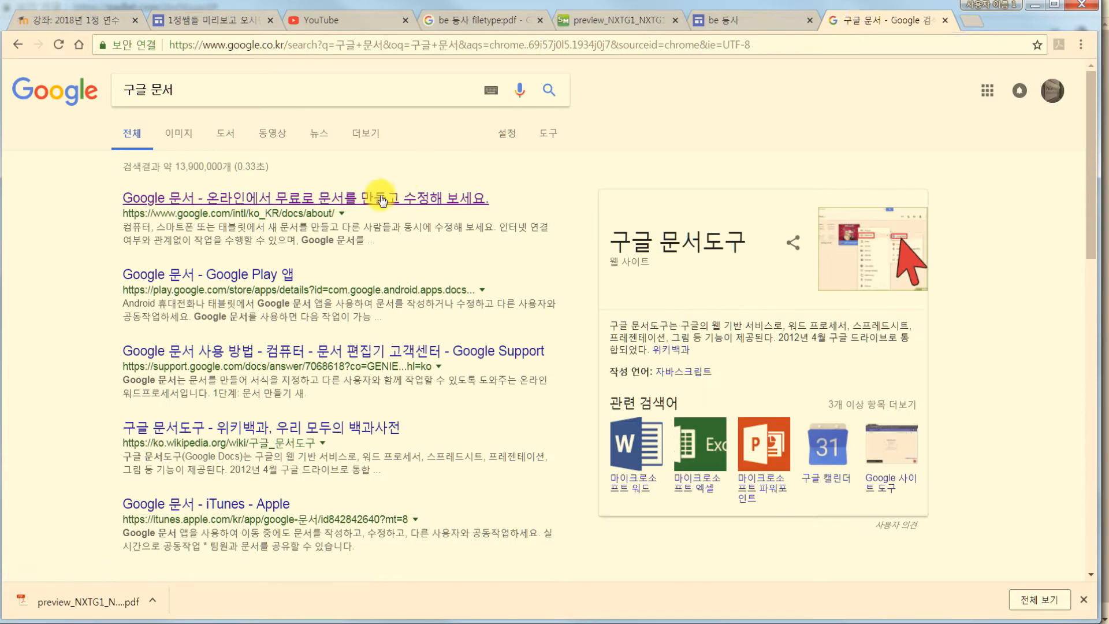
click(380, 197)
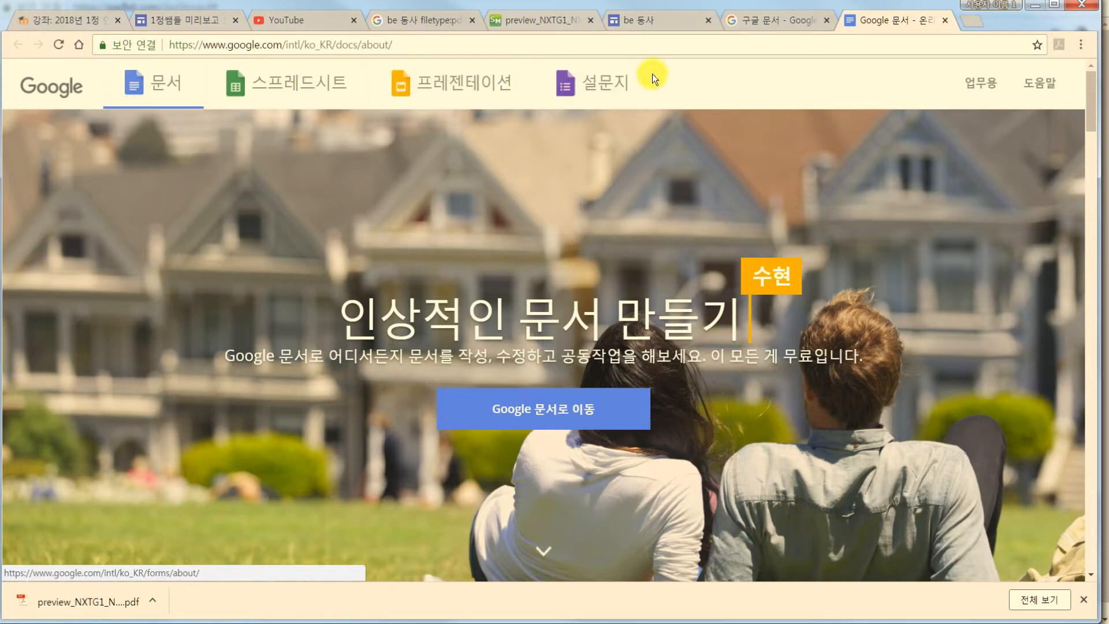
click(663, 18)
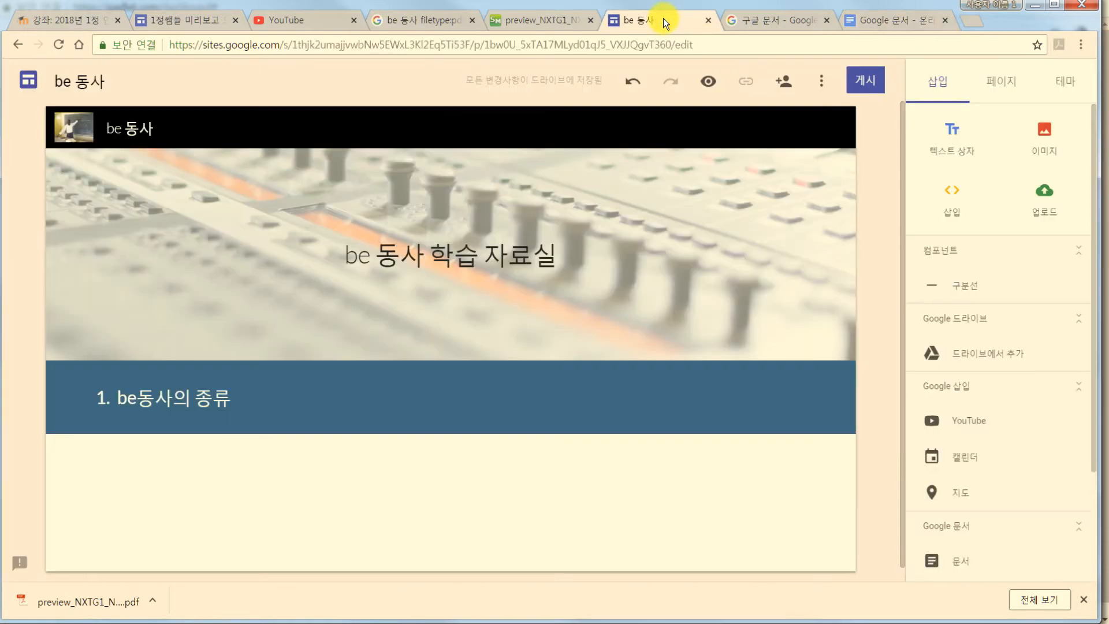
click(888, 22)
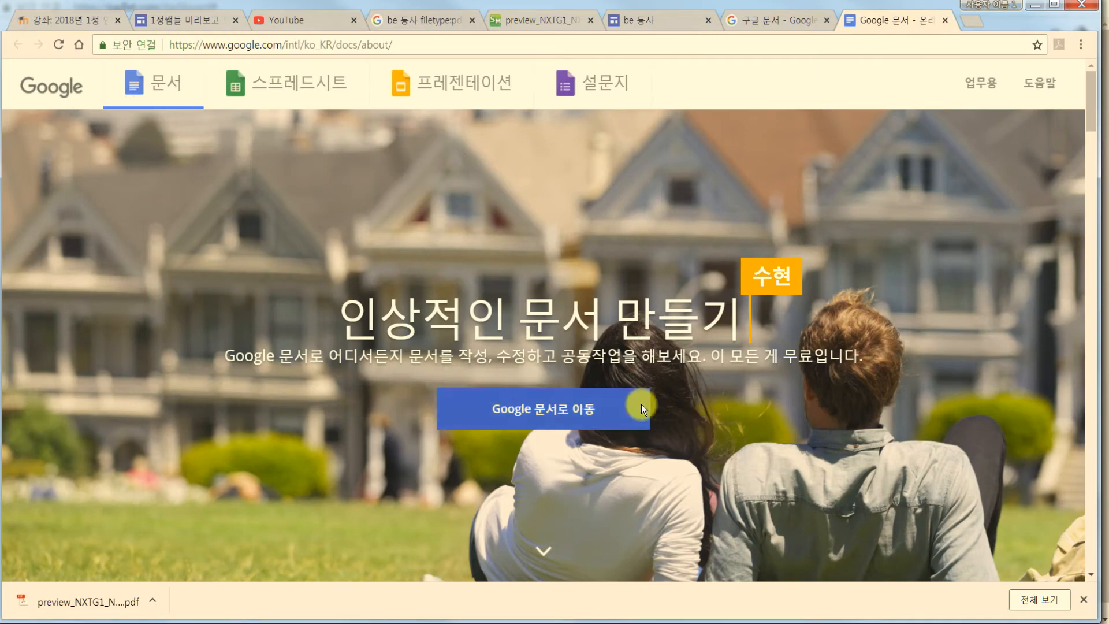
click(668, 22)
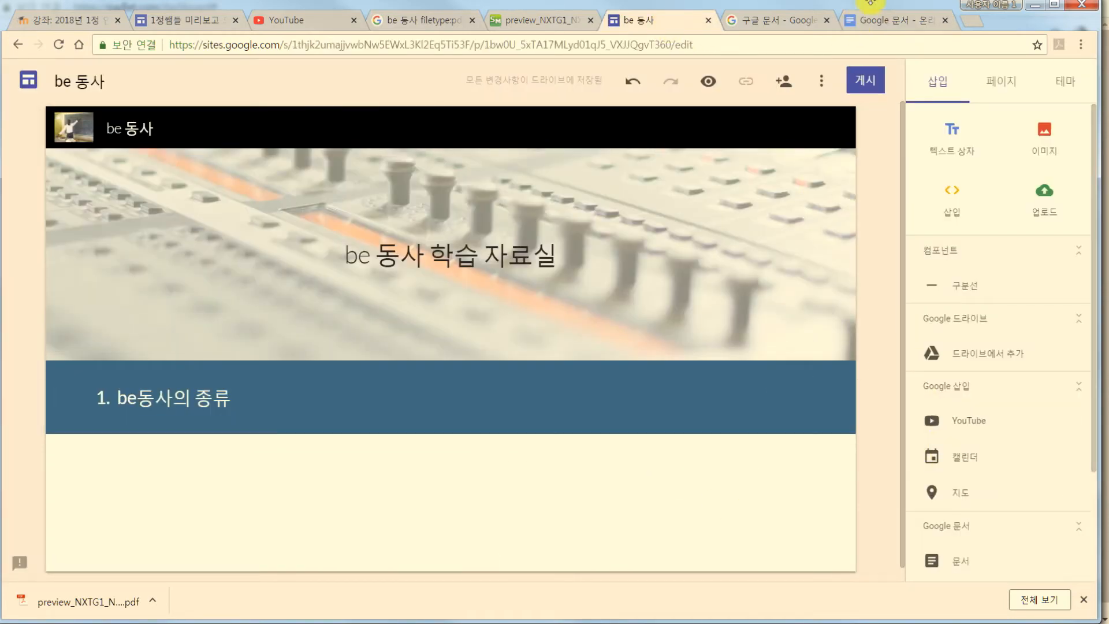
click(885, 21)
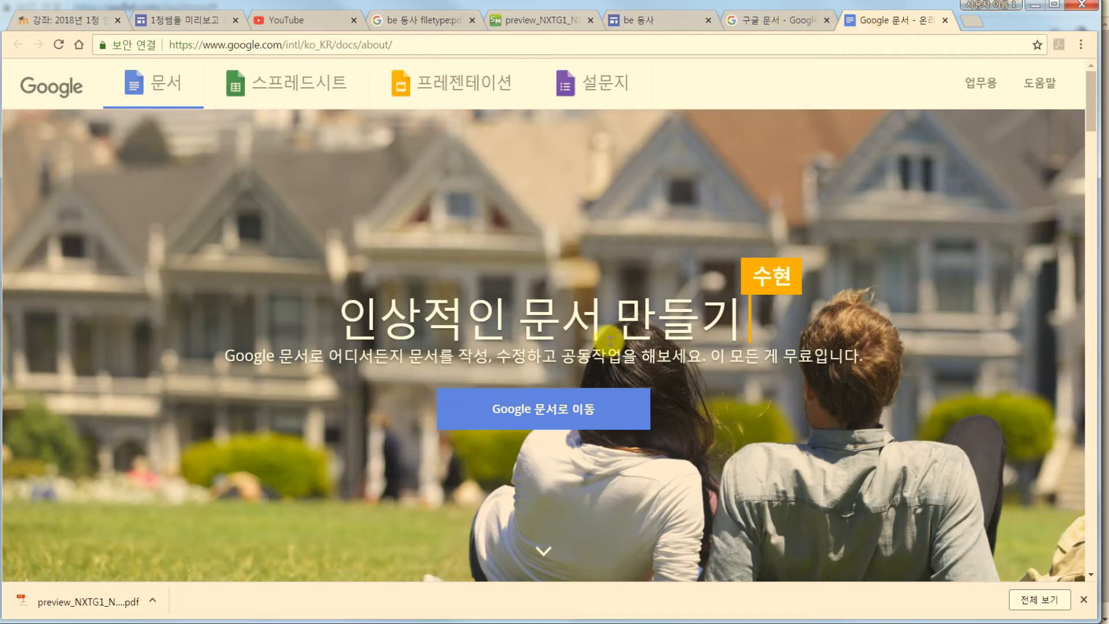
Go to Google 문서 and start a new blank document.
click(529, 416)
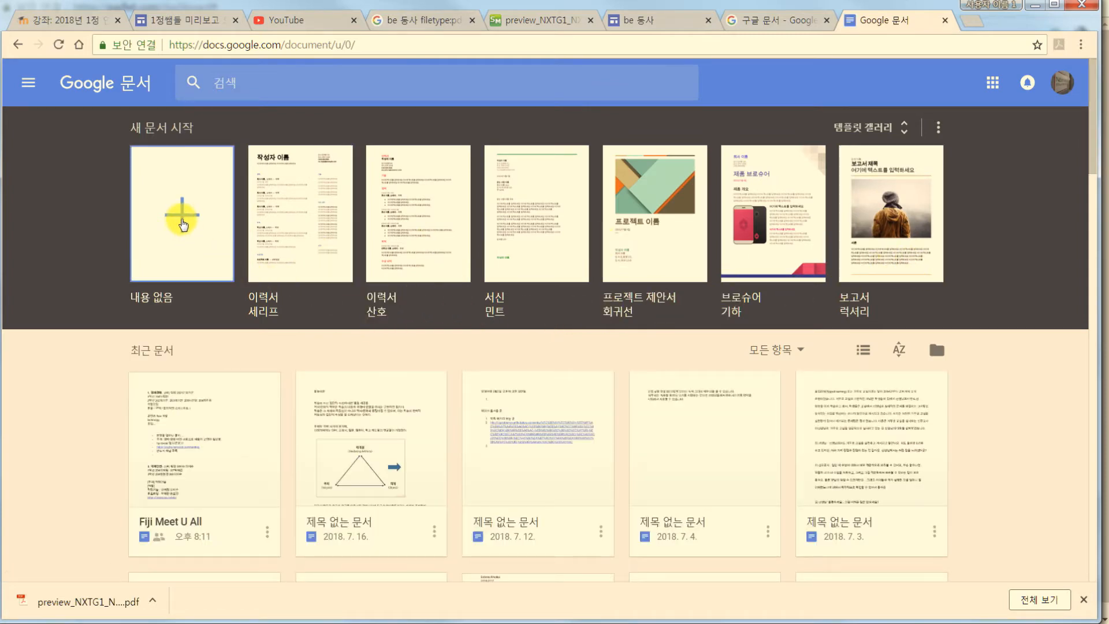
click(29, 84)
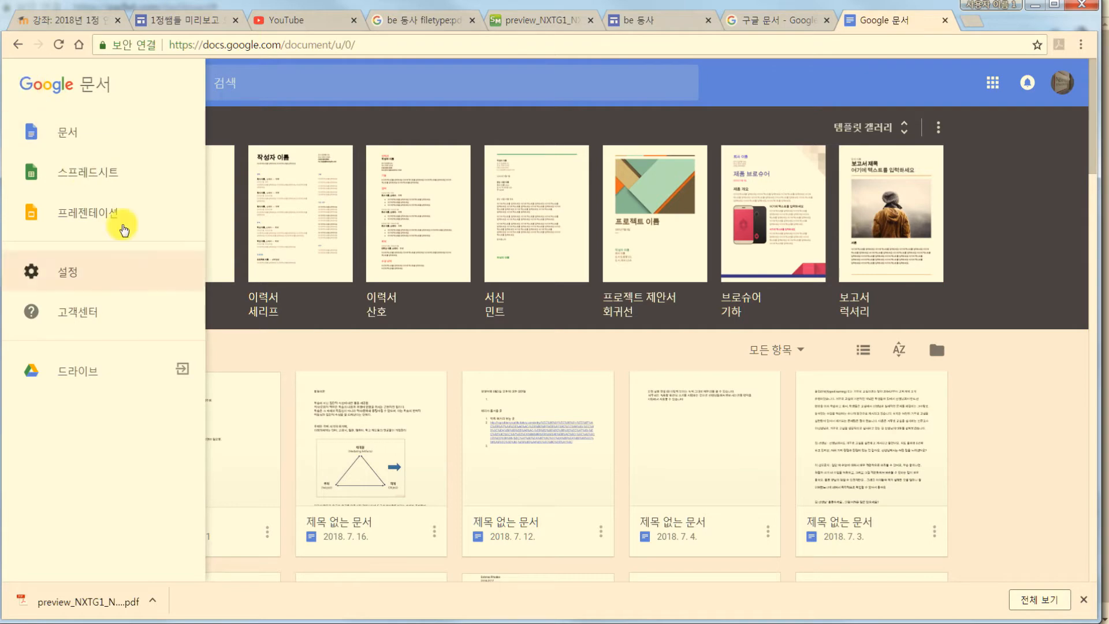
click(224, 279)
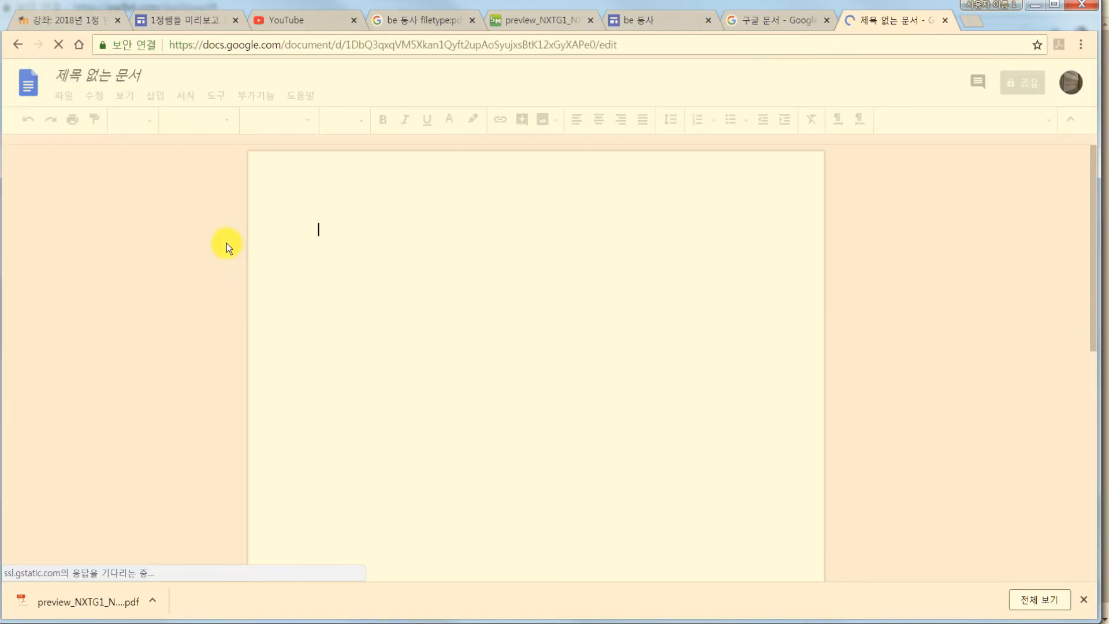
Upload preview_NXTG1_NXTG11.pdf from the computer and open it from the new document.
click(63, 93)
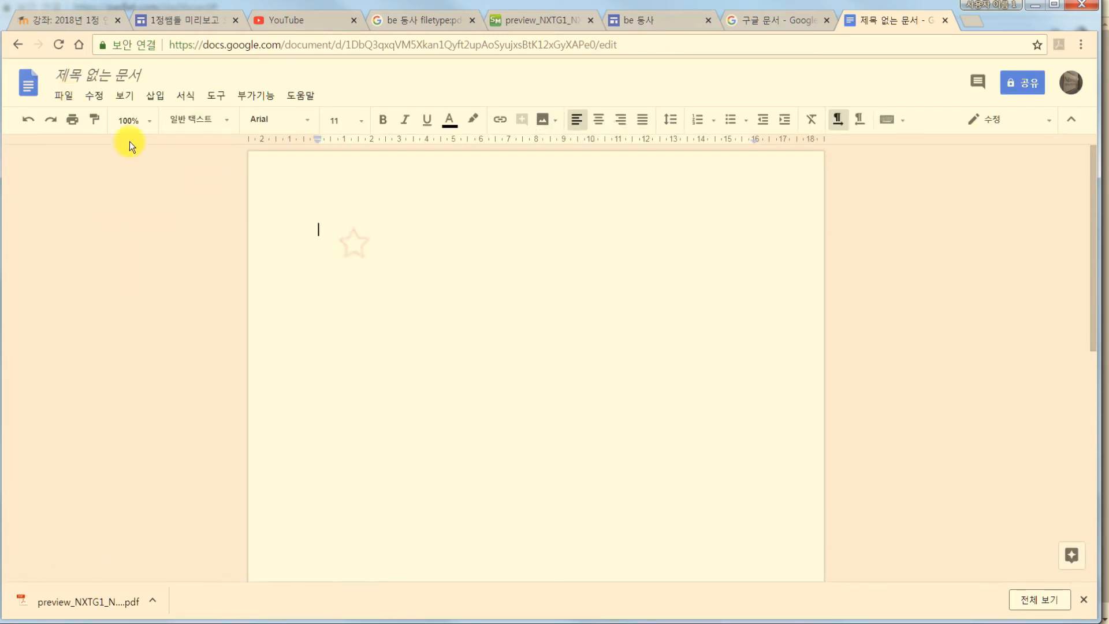
click(63, 95)
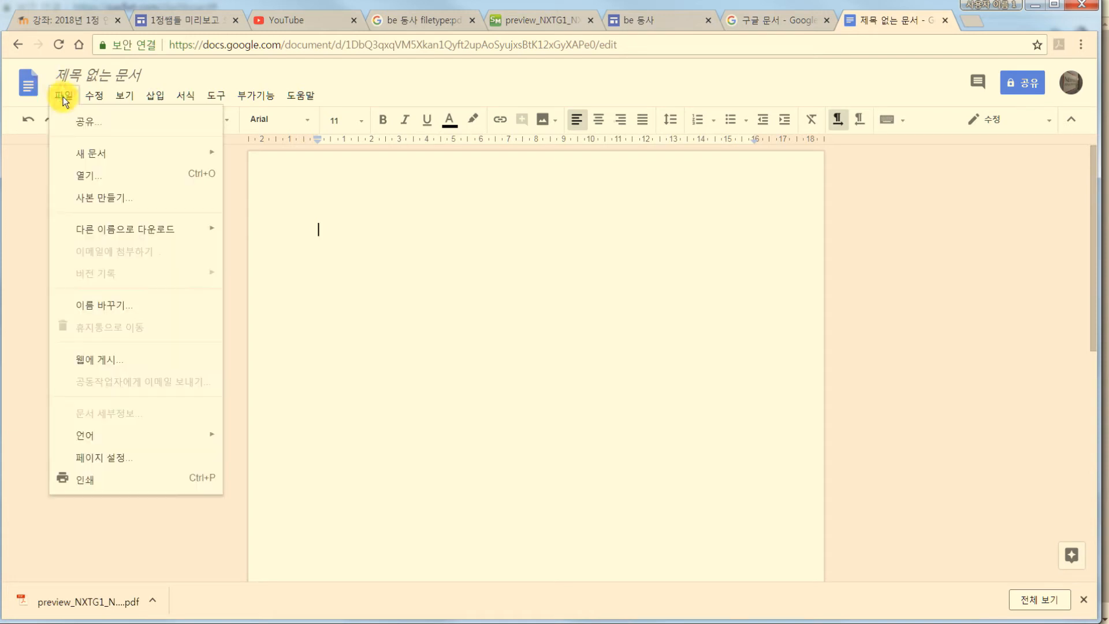
click(113, 175)
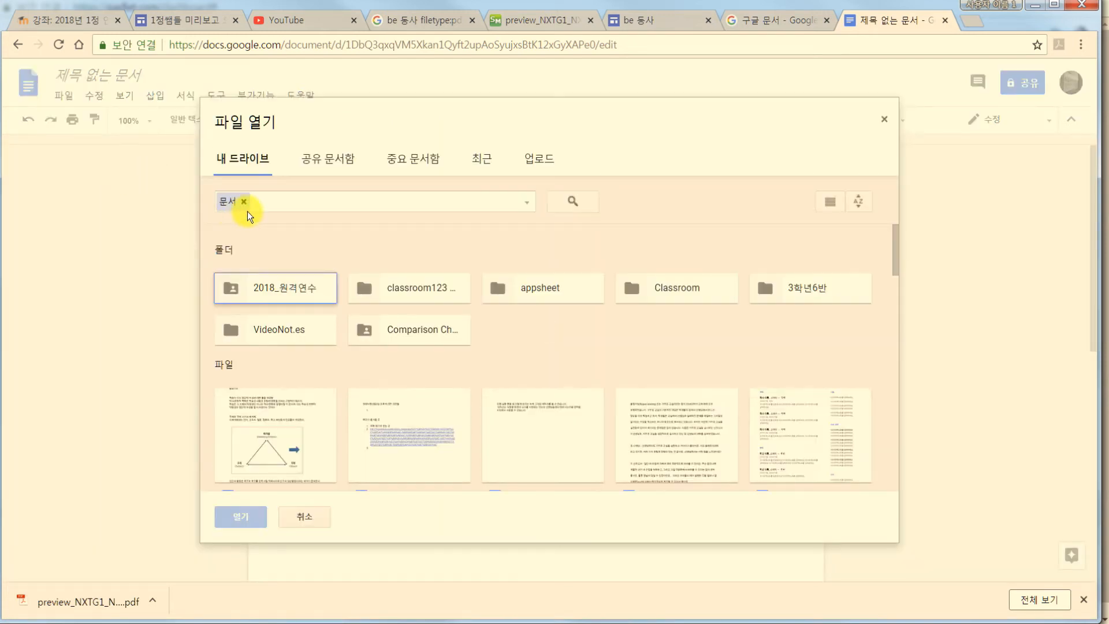
click(540, 164)
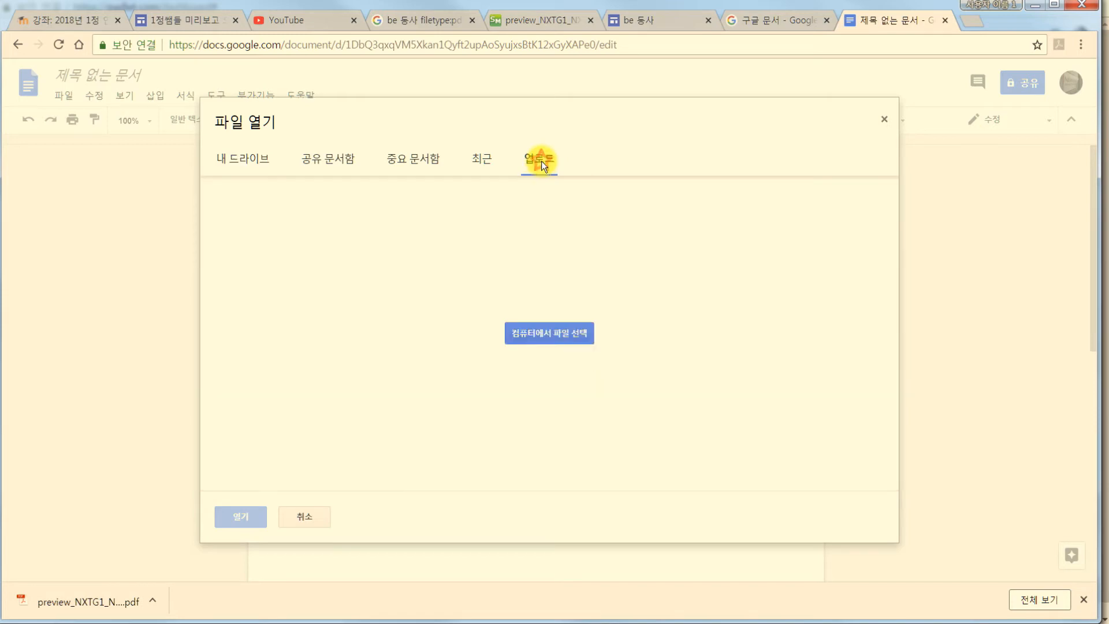
click(545, 352)
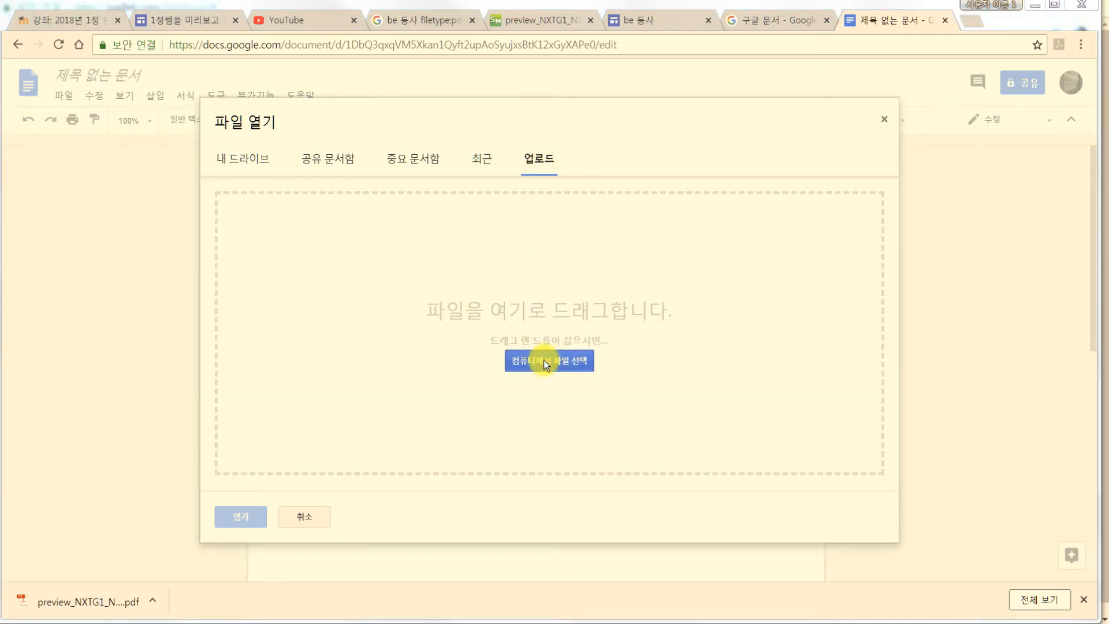
double_click(369, 209)
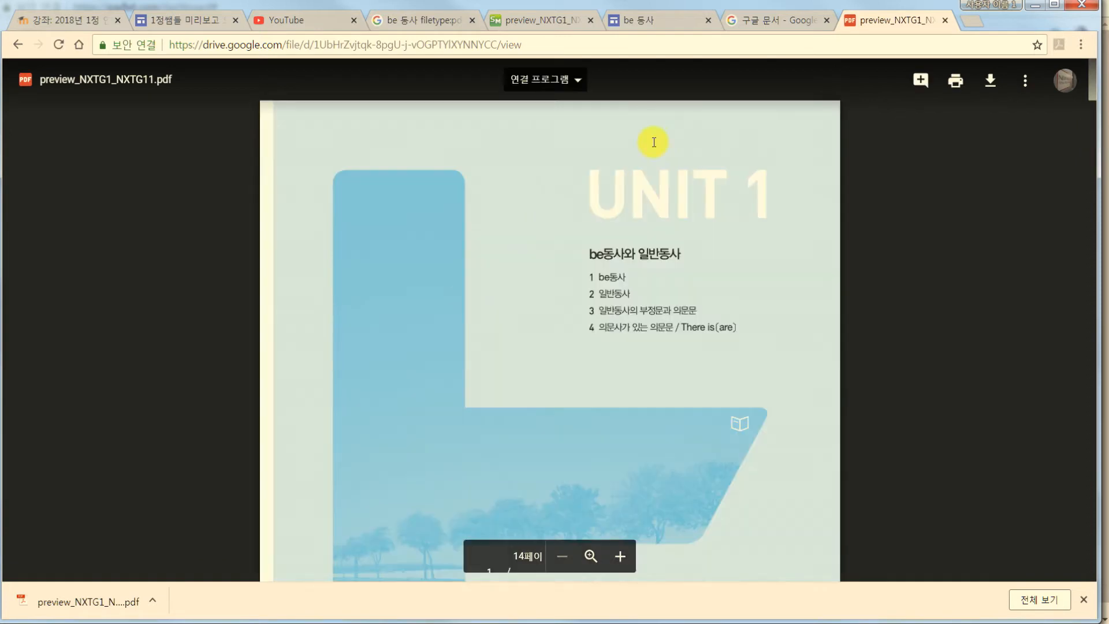
Check the apps offered for opening the uploaded PDF, and open the be 동사 site's list of insertable Google documents.
click(569, 80)
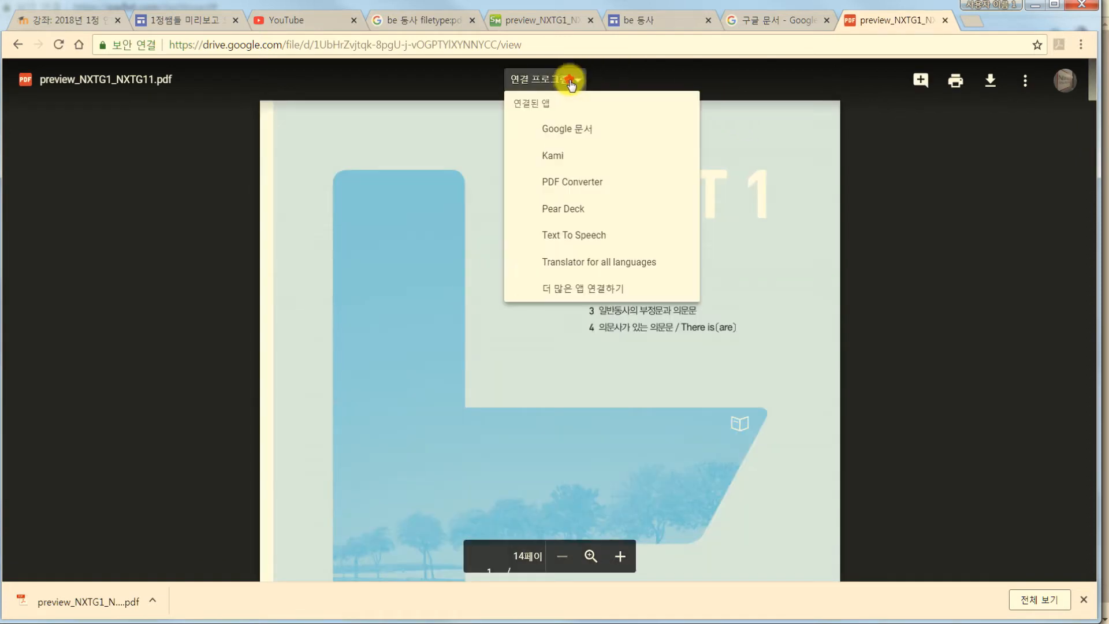
click(709, 74)
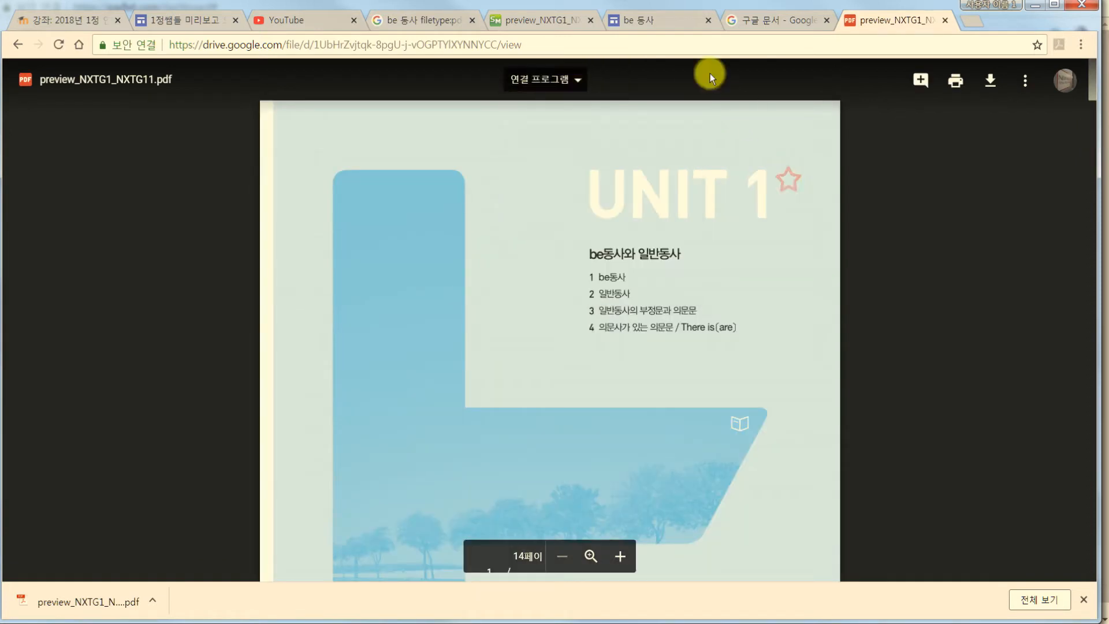
click(653, 19)
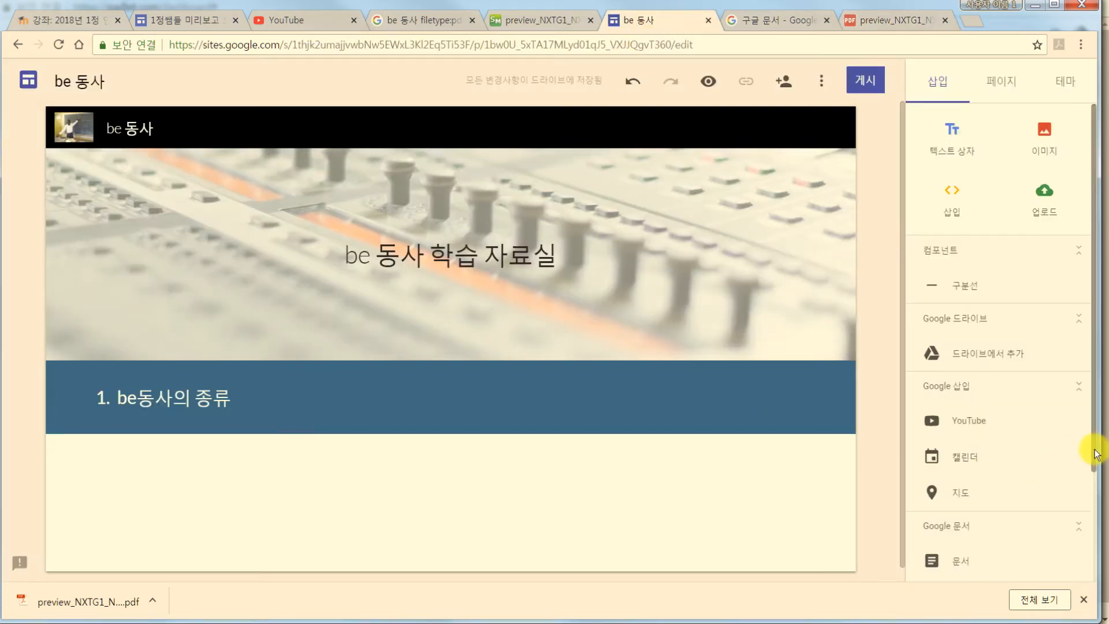
drag(1097, 448, 1082, 516)
click(955, 486)
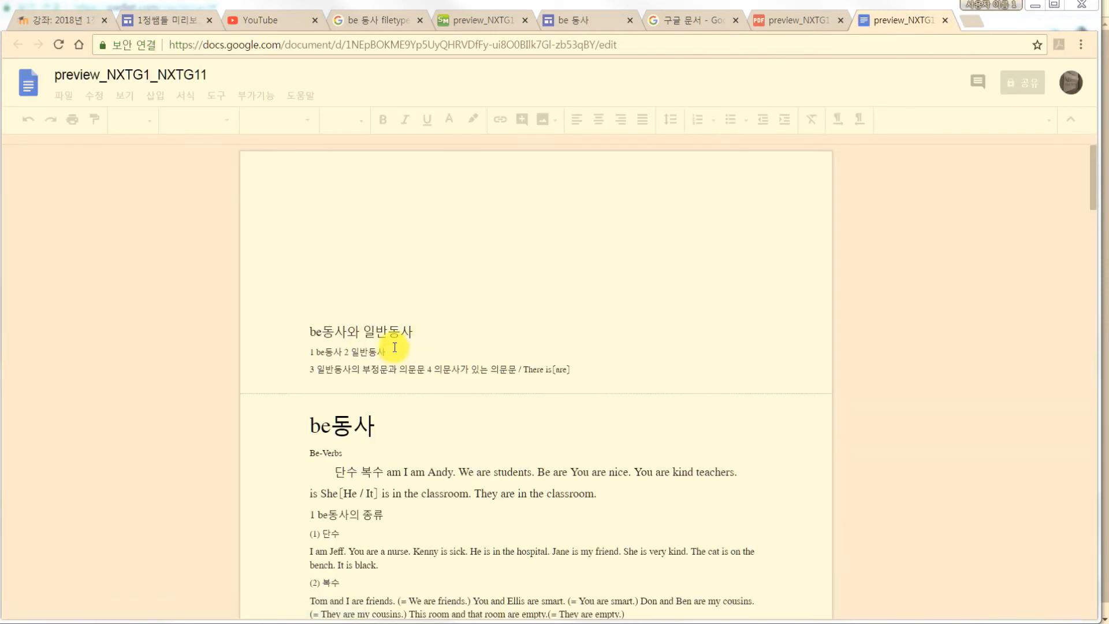
Look through the converted text in the preview_NXTG1_NXTG11 Google document.
click(394, 339)
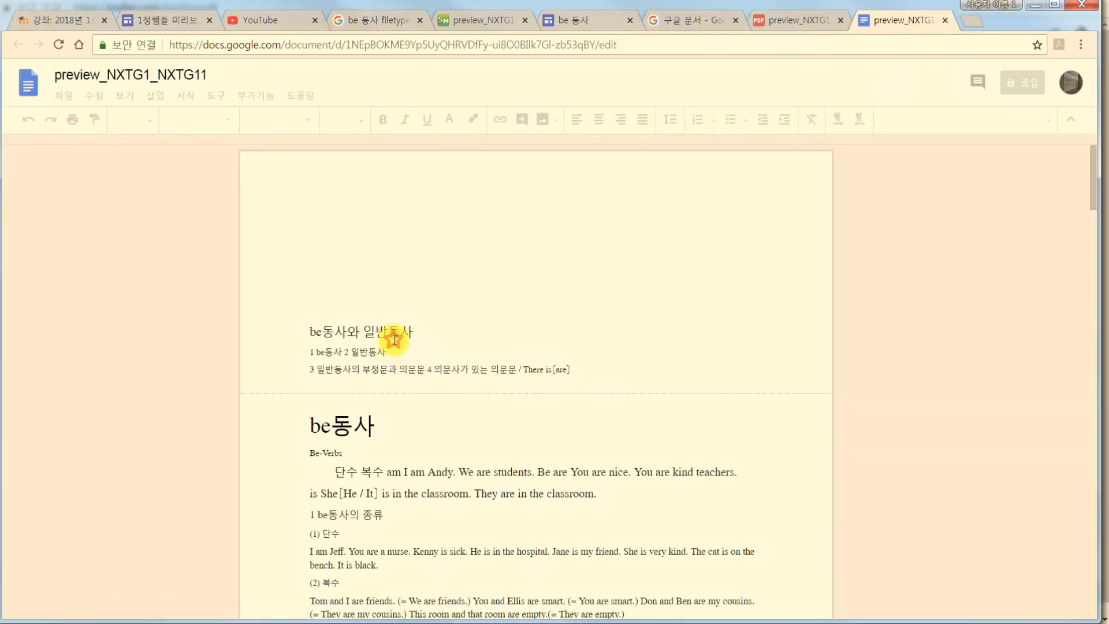
scroll(534, 343, down, 4)
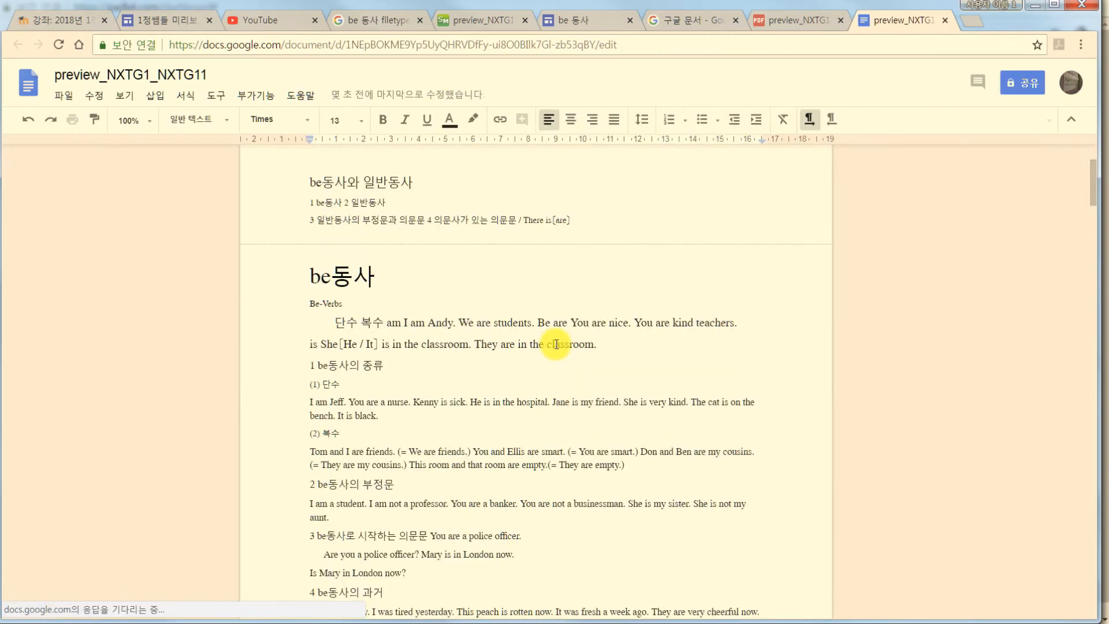
scroll(516, 336, down, 5)
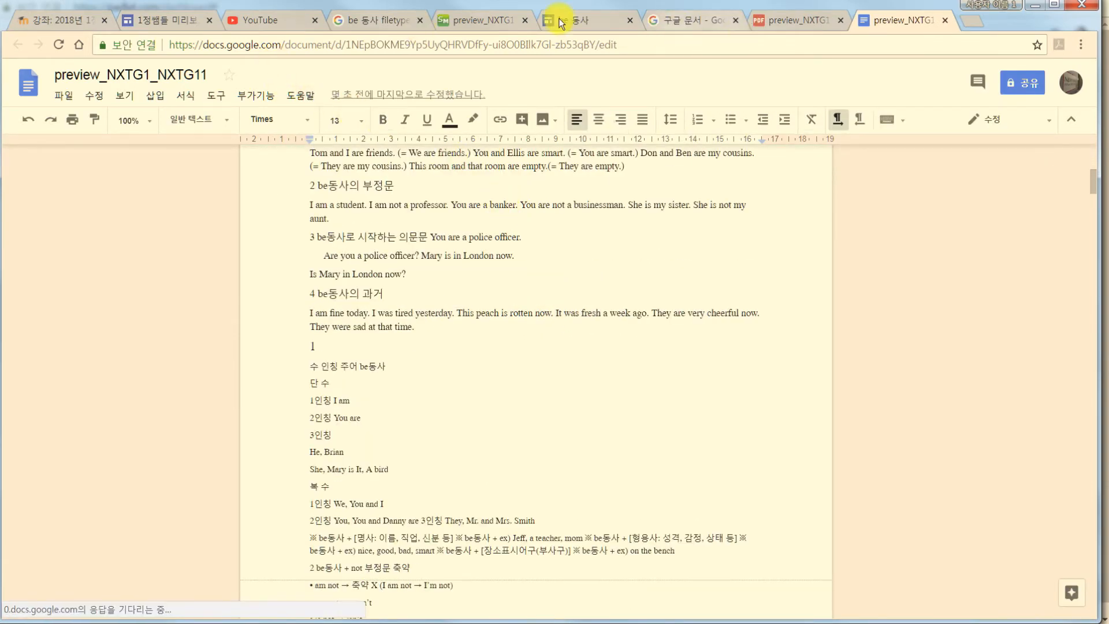
Insert the preview_NXTG1_NXTG11 Google document below the "1. be동사의 종류" section of the be 동사 site.
click(605, 19)
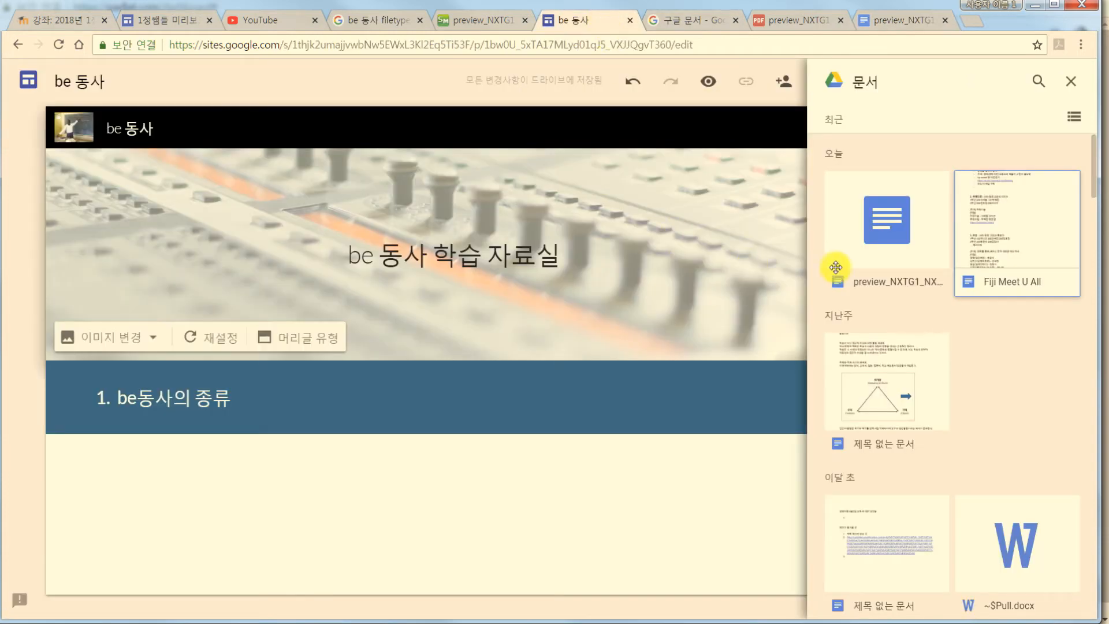
click(892, 219)
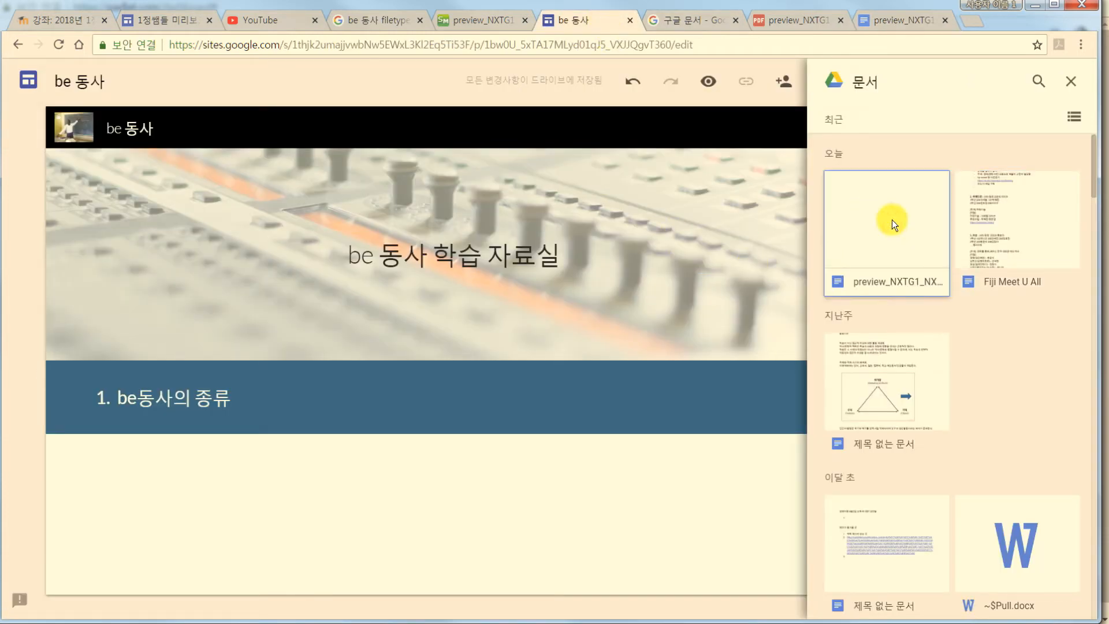
drag(891, 219, 887, 242)
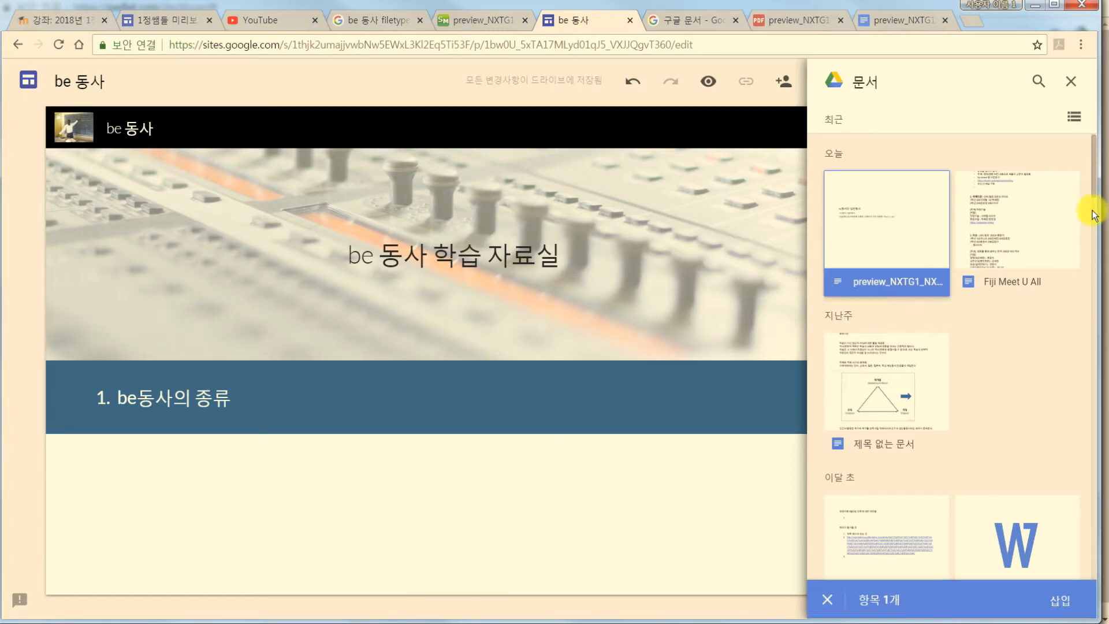
click(1059, 601)
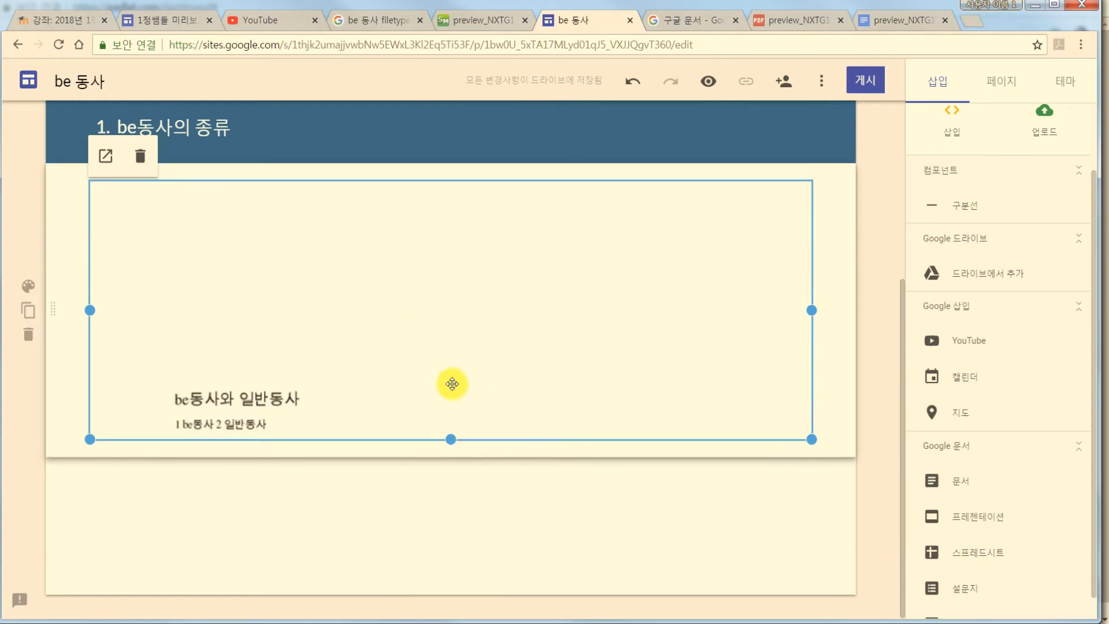
Increase the height of the embedded document so its preview includes the line starting "3 일반동사의 부정문과 의문문".
drag(452, 441, 448, 479)
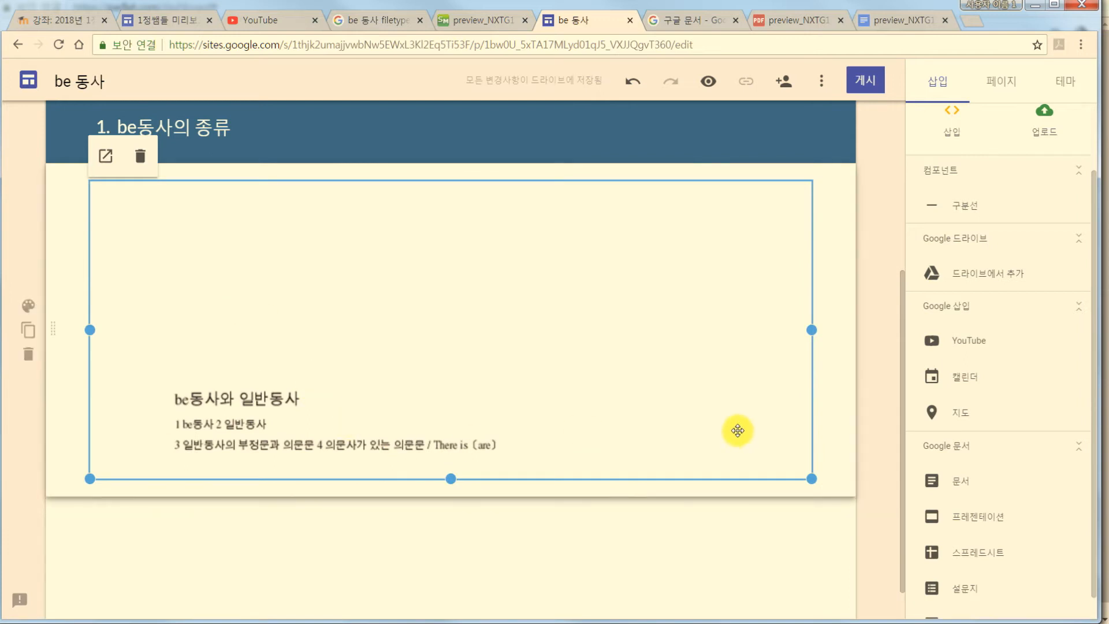
click(837, 383)
click(385, 384)
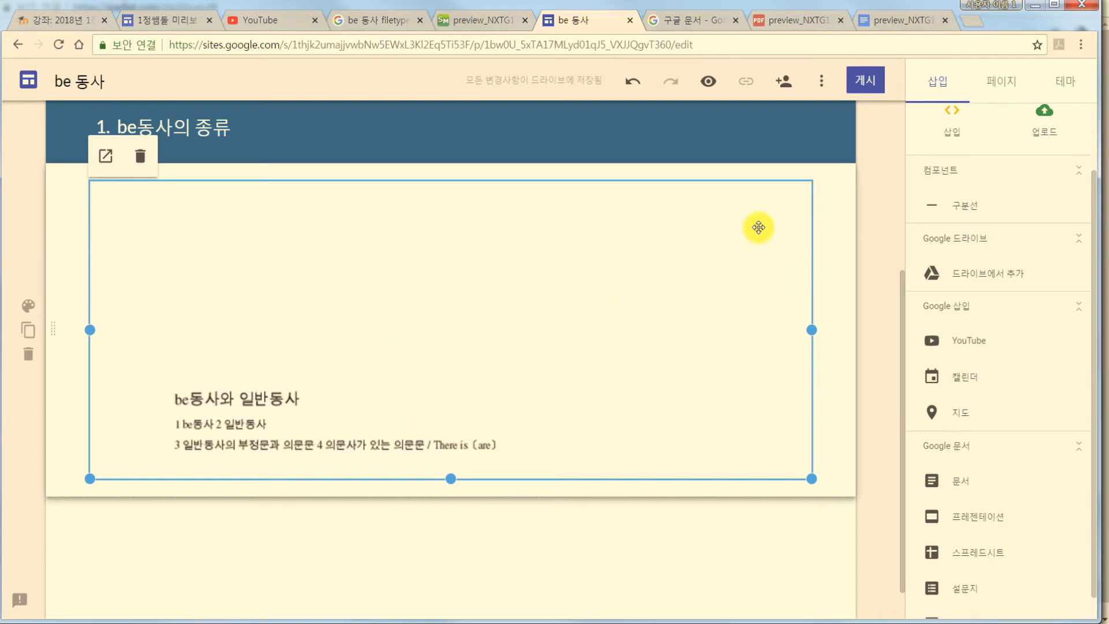
Publish the site with the web address ending 3lkjhl3kjlkjlkjk.
click(874, 88)
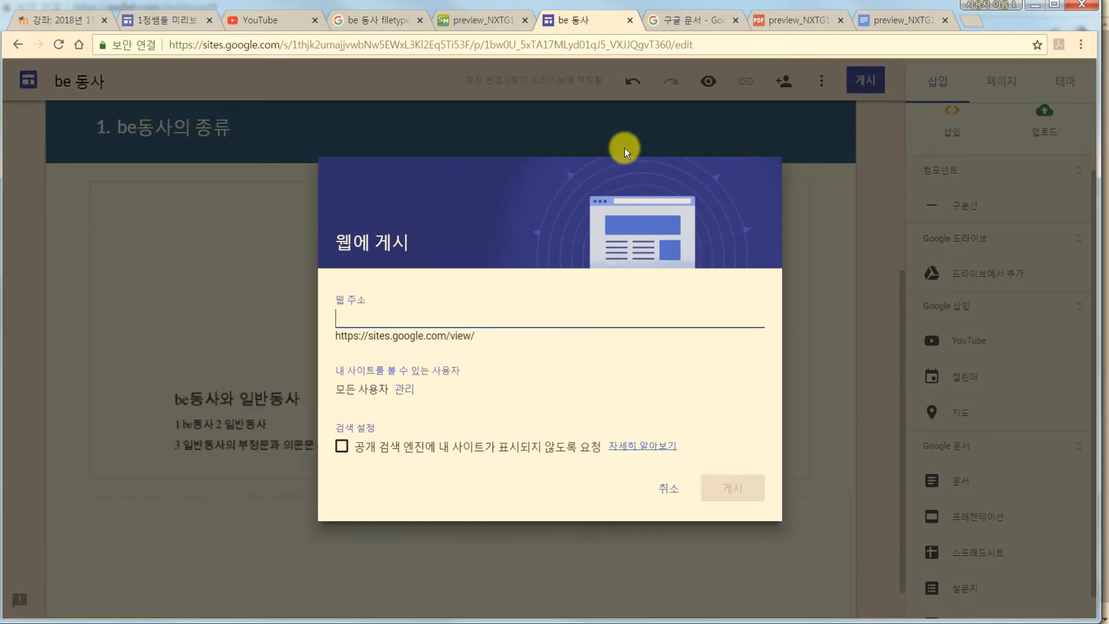
text(8ㅓ8ㅓ8ㅓ)
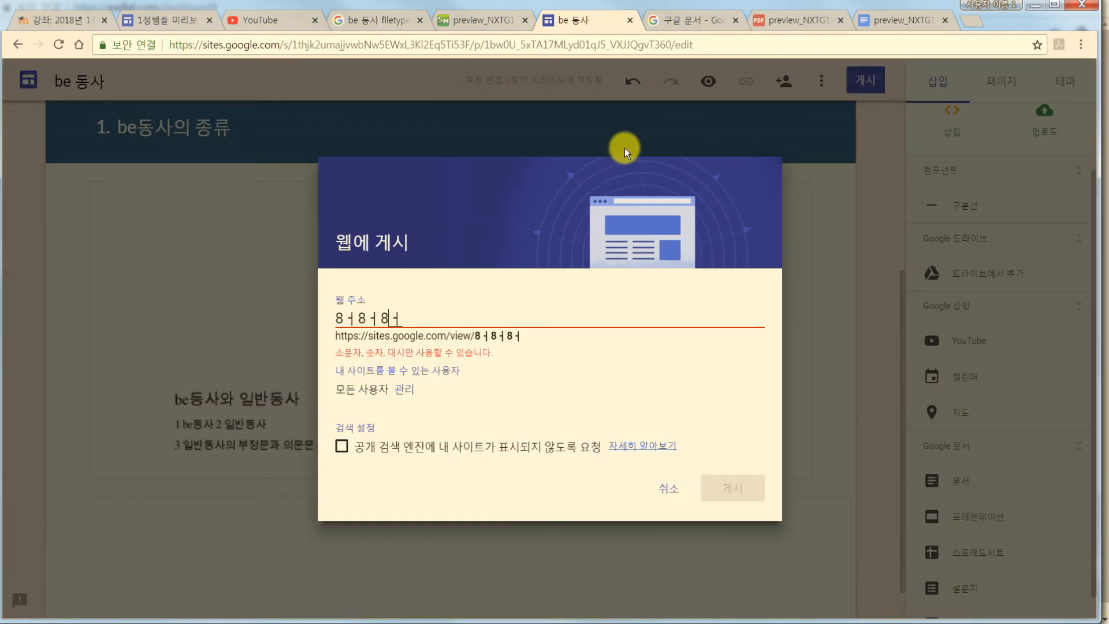
text(3lkjhl3kjlkjlkjk)
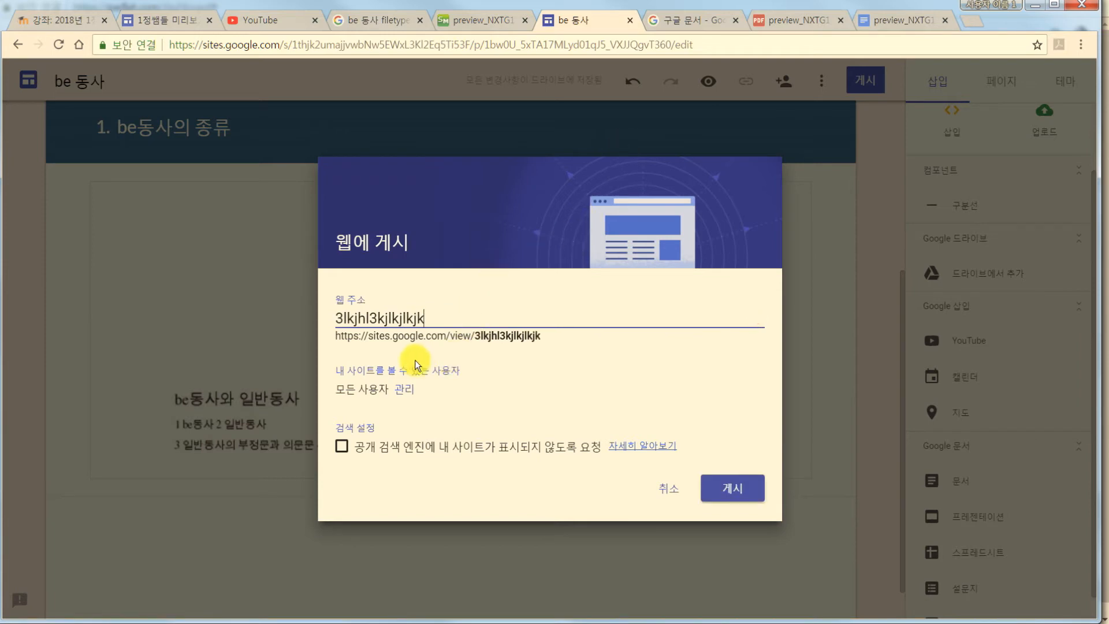
click(729, 496)
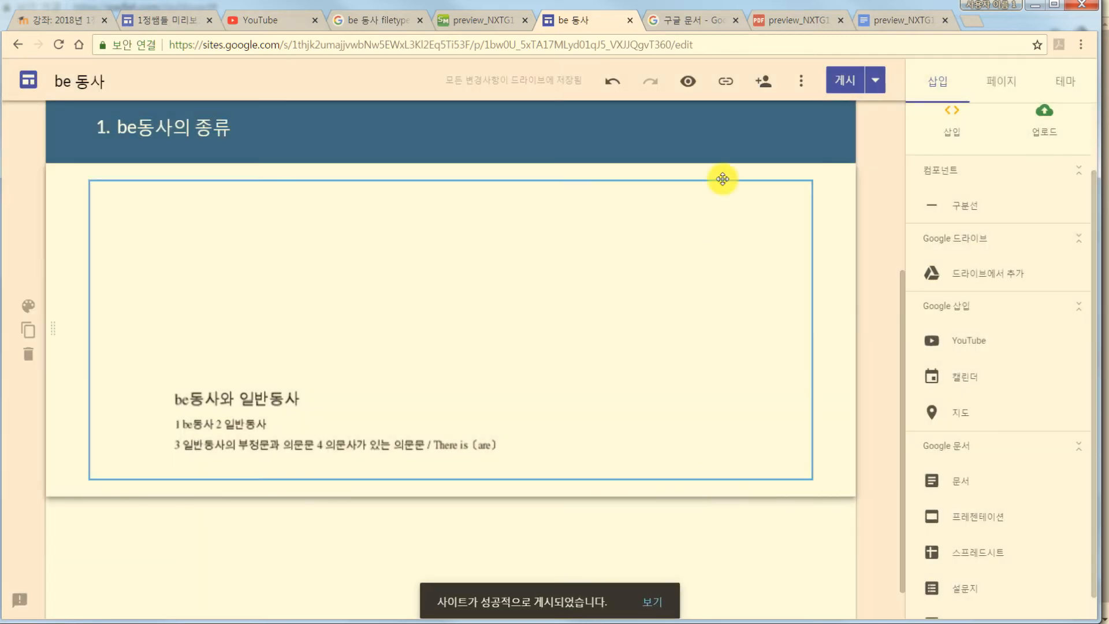
Preview the site, scroll through the pages of the embedded document, open it in its own window and return to the editor.
click(691, 83)
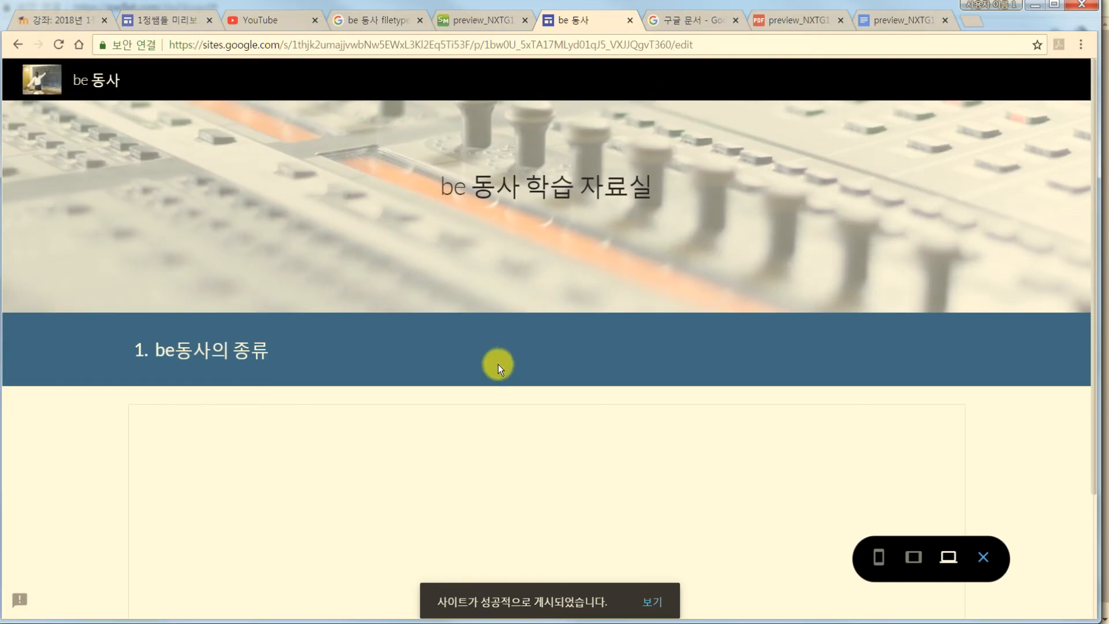
scroll(1081, 333, down, 3)
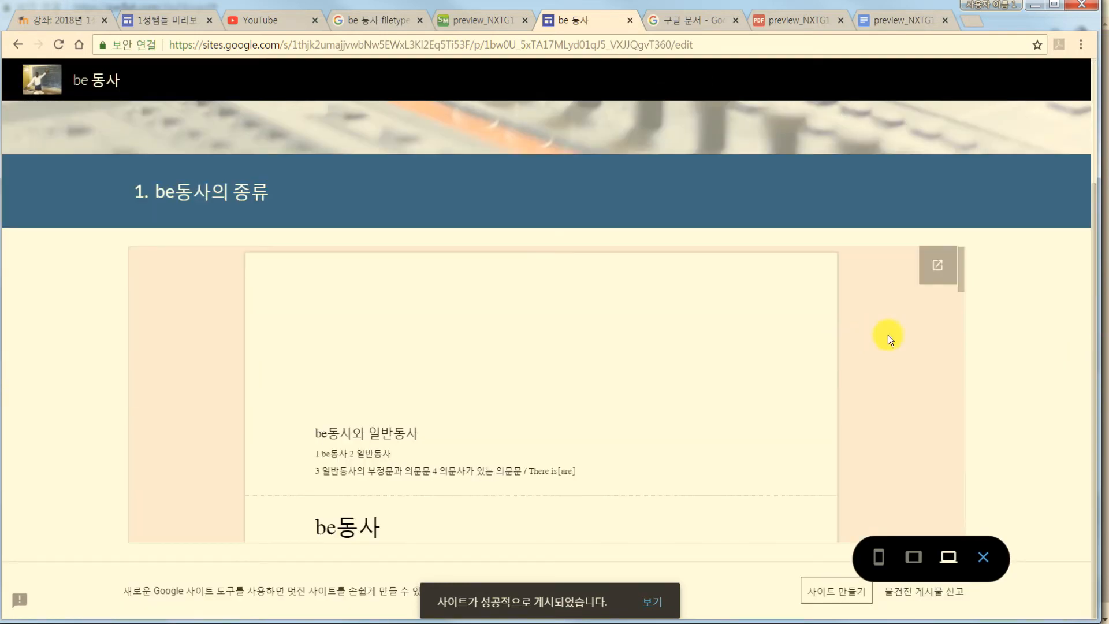
scroll(959, 300, down, 5)
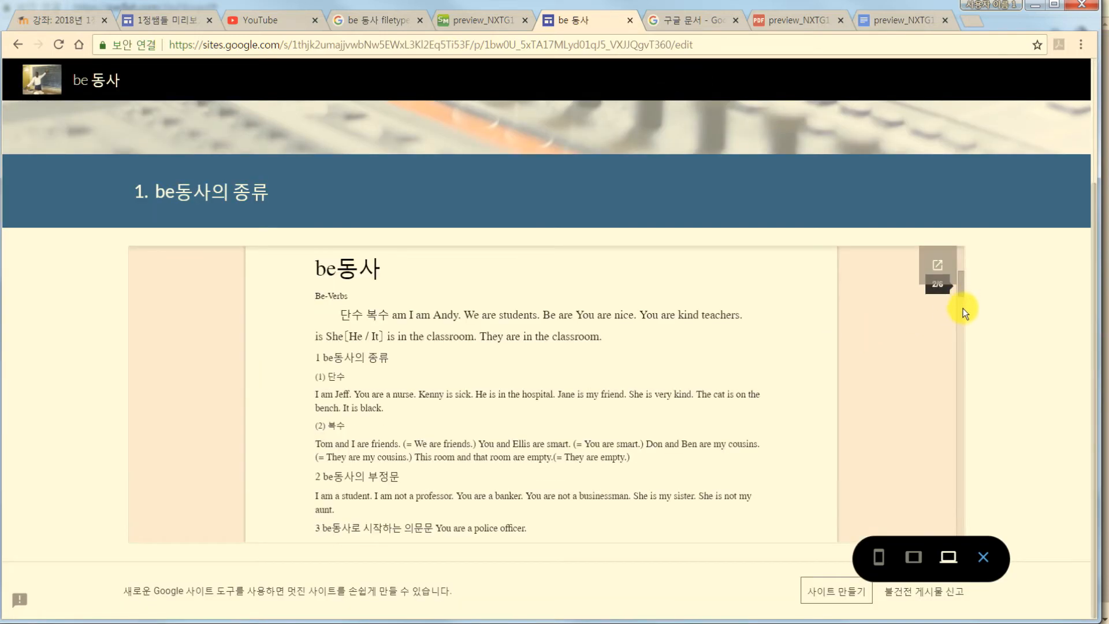
scroll(962, 318, down, 10)
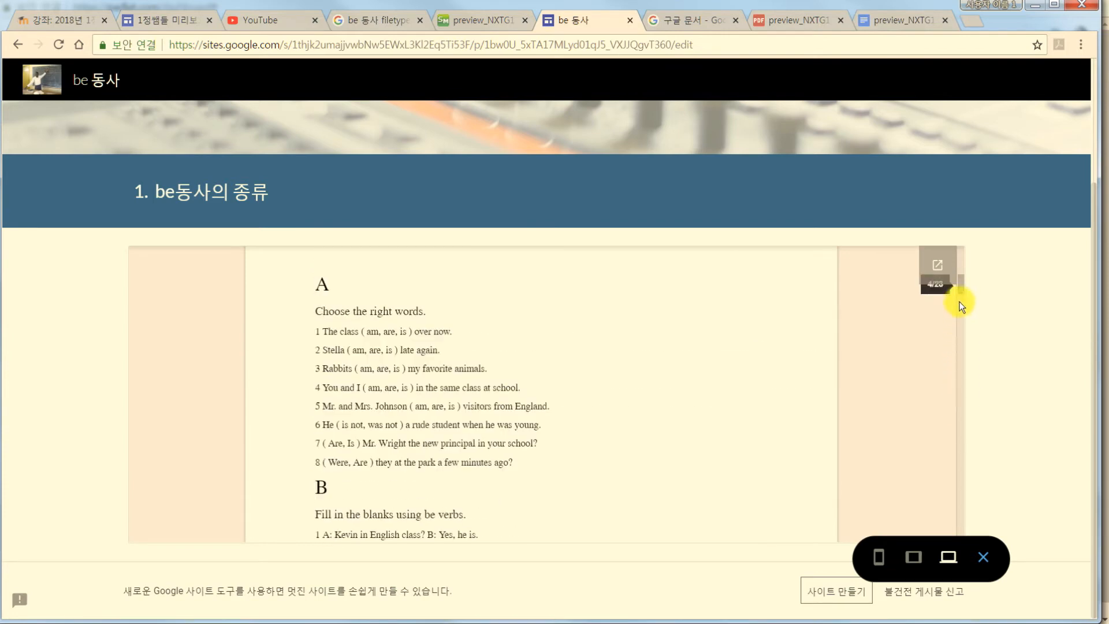
drag(960, 291, 955, 397)
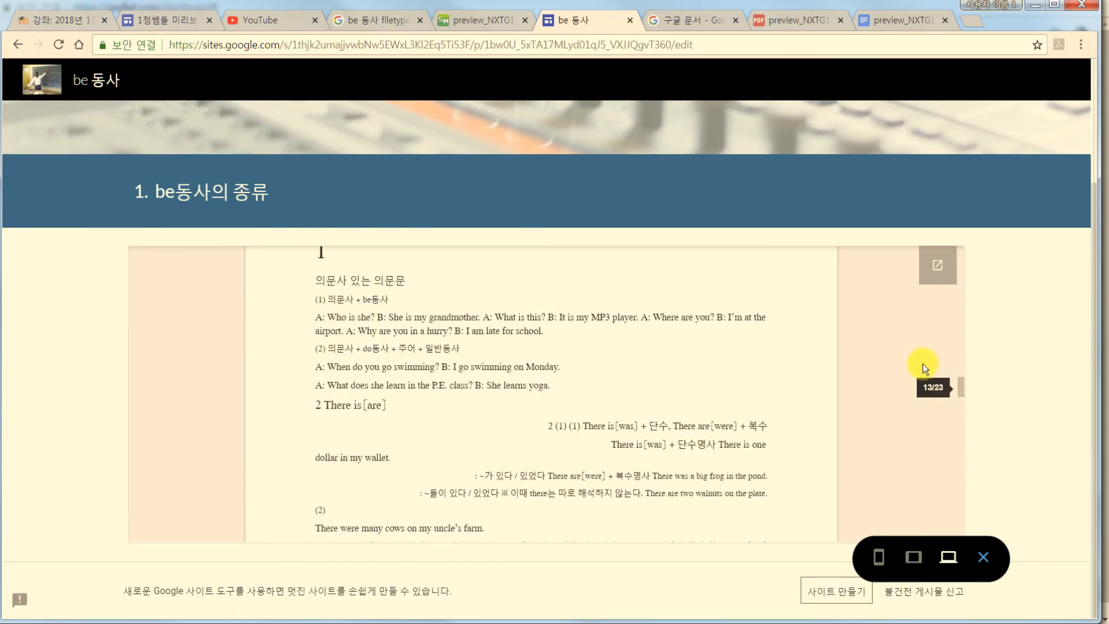
click(936, 272)
key(alt+Left)
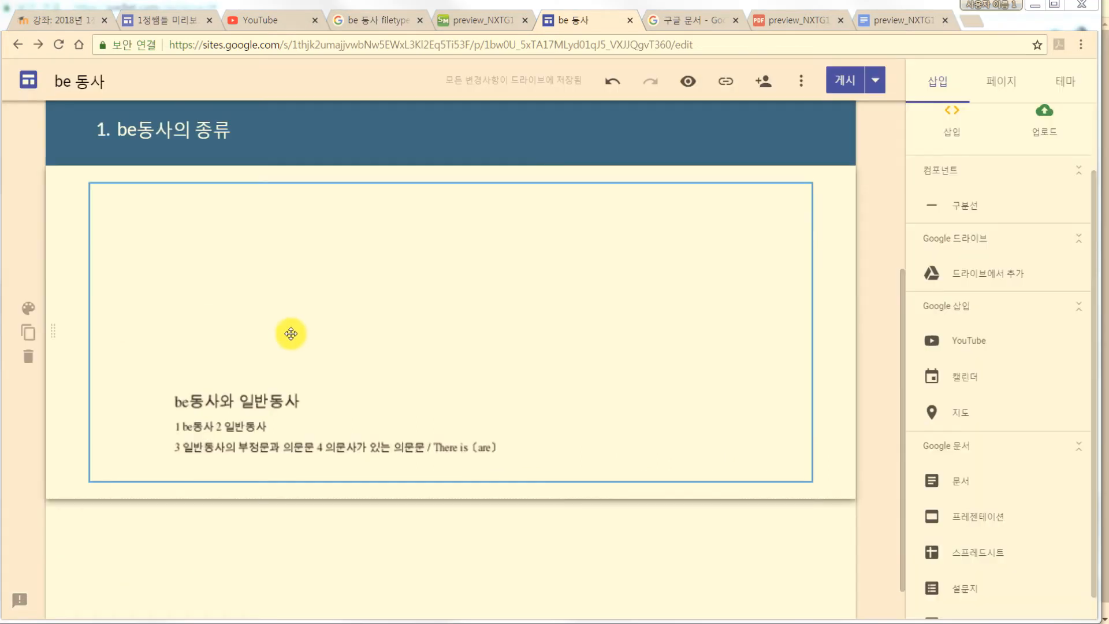
Set the section style of the embedded document's section to 강조 1 and reselect the document.
click(327, 360)
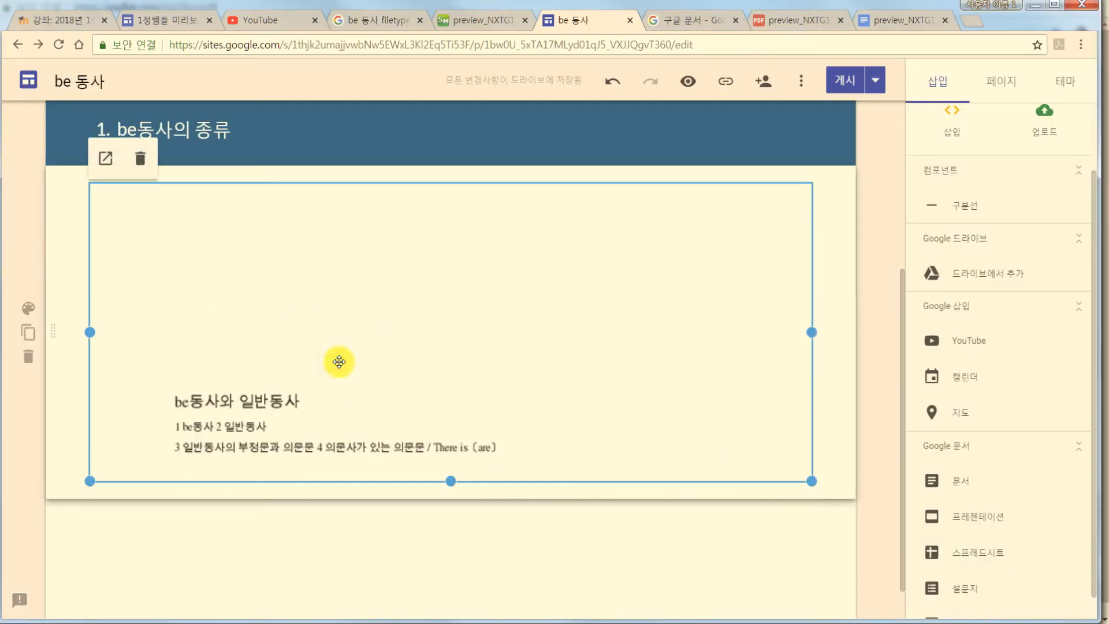
click(27, 307)
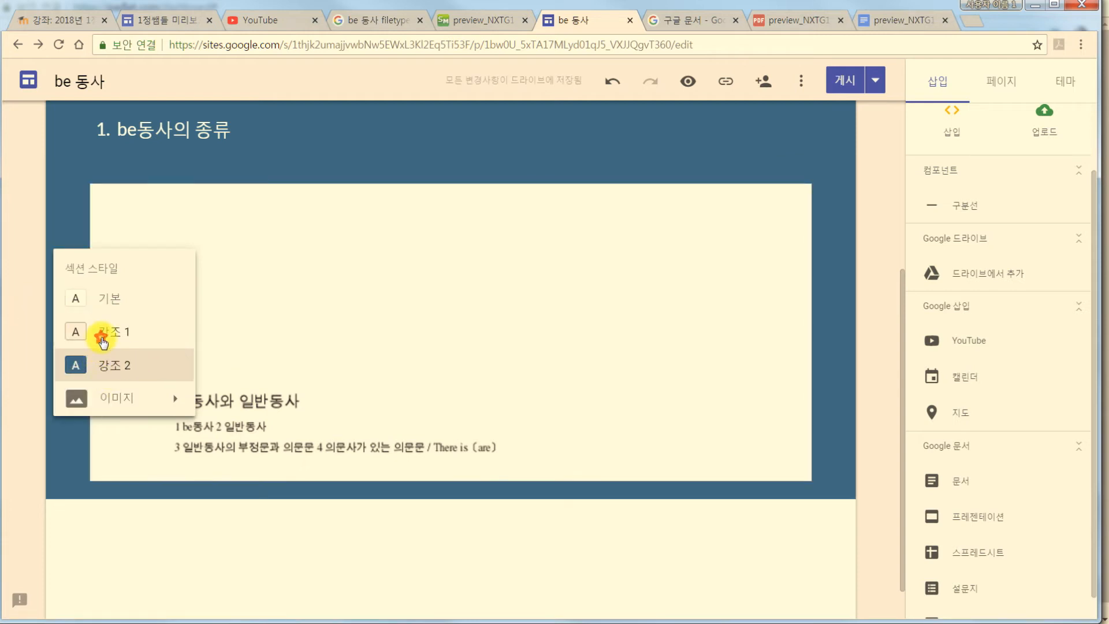
click(494, 383)
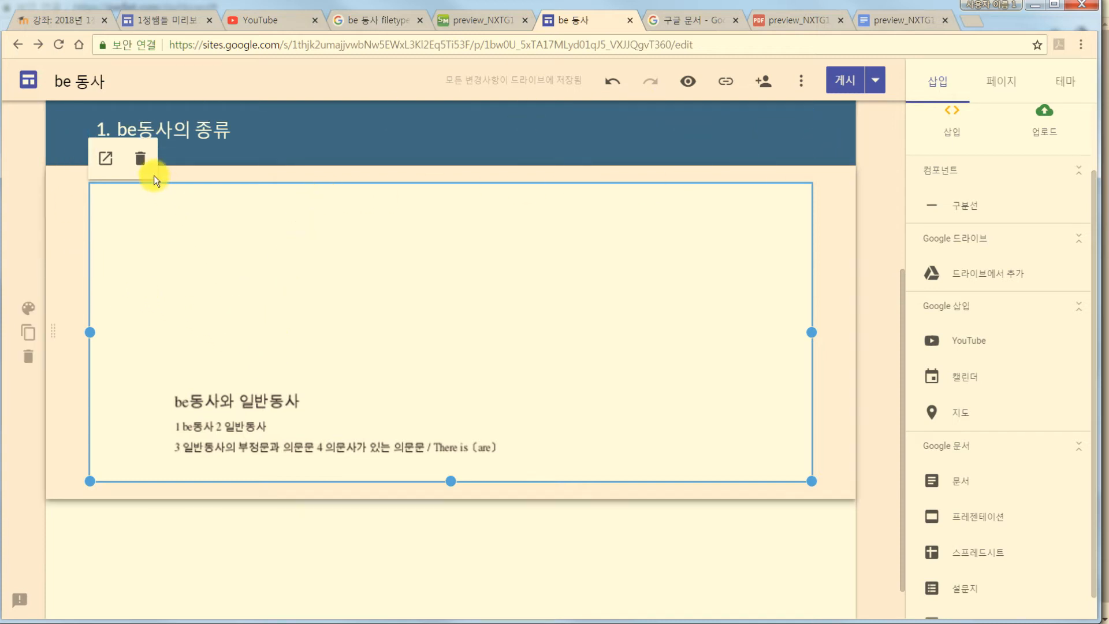
Delete the embedded document beneath the "1. be동사의 종류" heading.
click(141, 160)
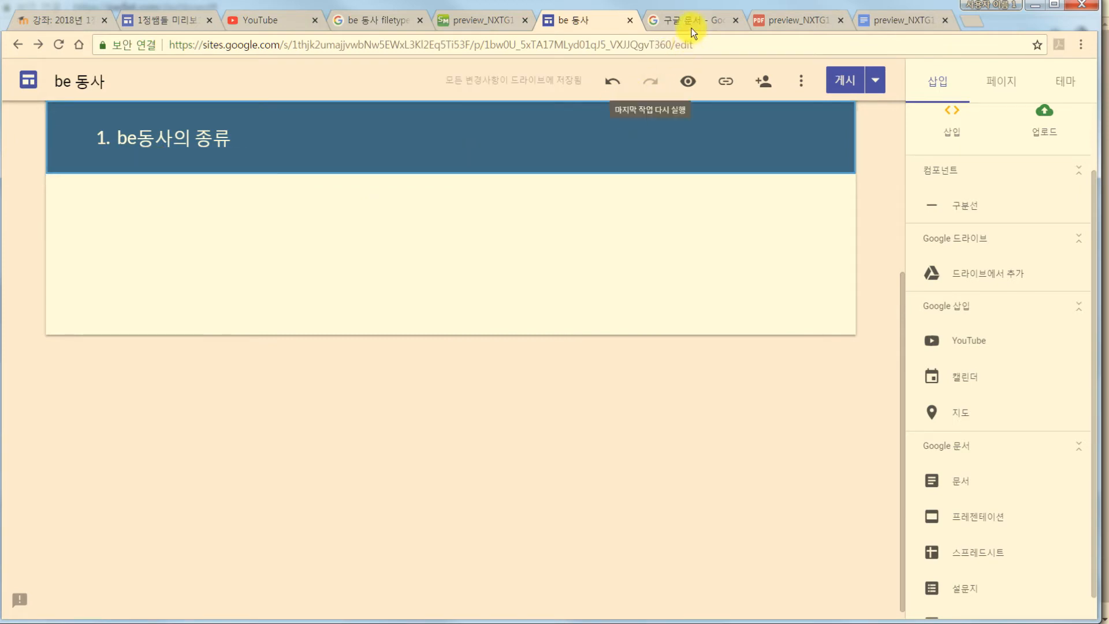
Search Google for "be 동사 filetype:ppt", download the first result's presentation and open the downloaded file.
click(382, 12)
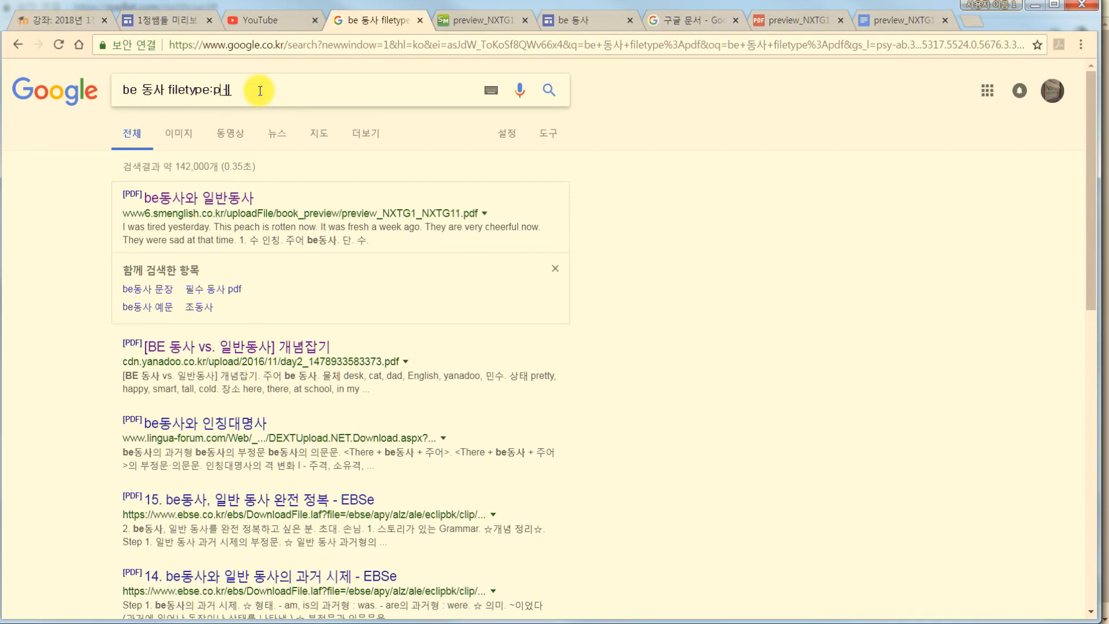
key(Return)
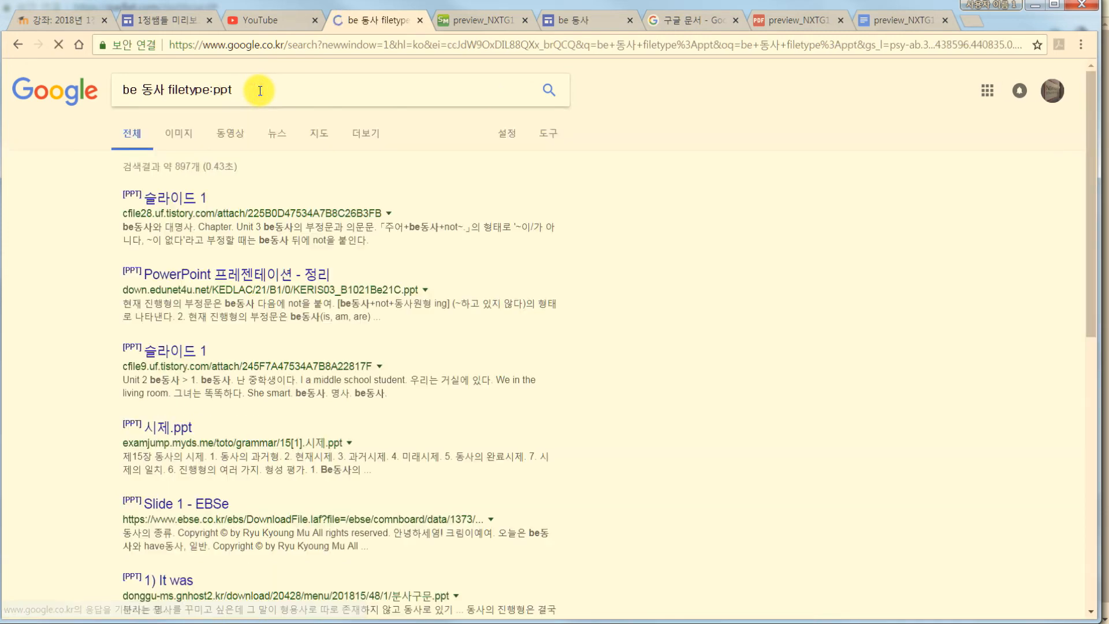
click(174, 195)
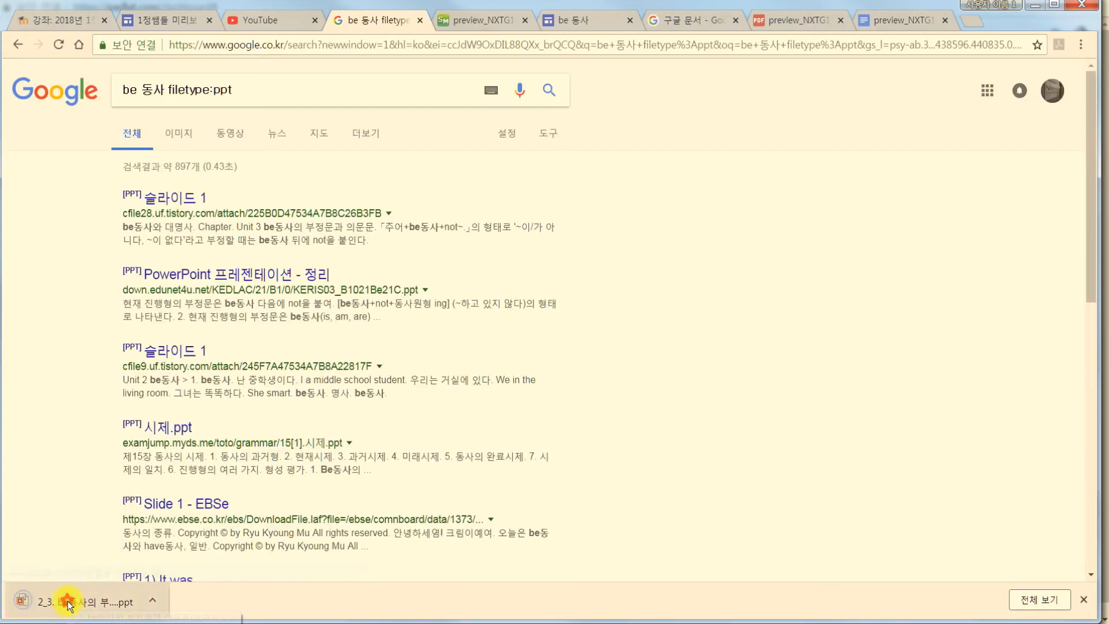
click(68, 602)
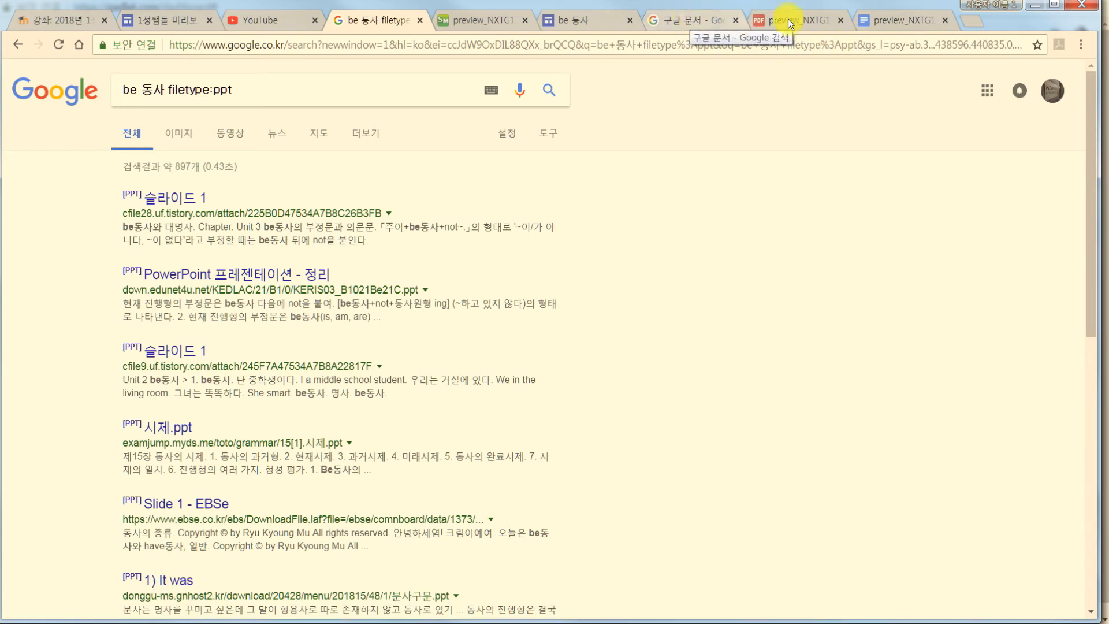
Switch to the 구글 문서 search results and close the two preview_NXTG1 pages beside them.
click(696, 20)
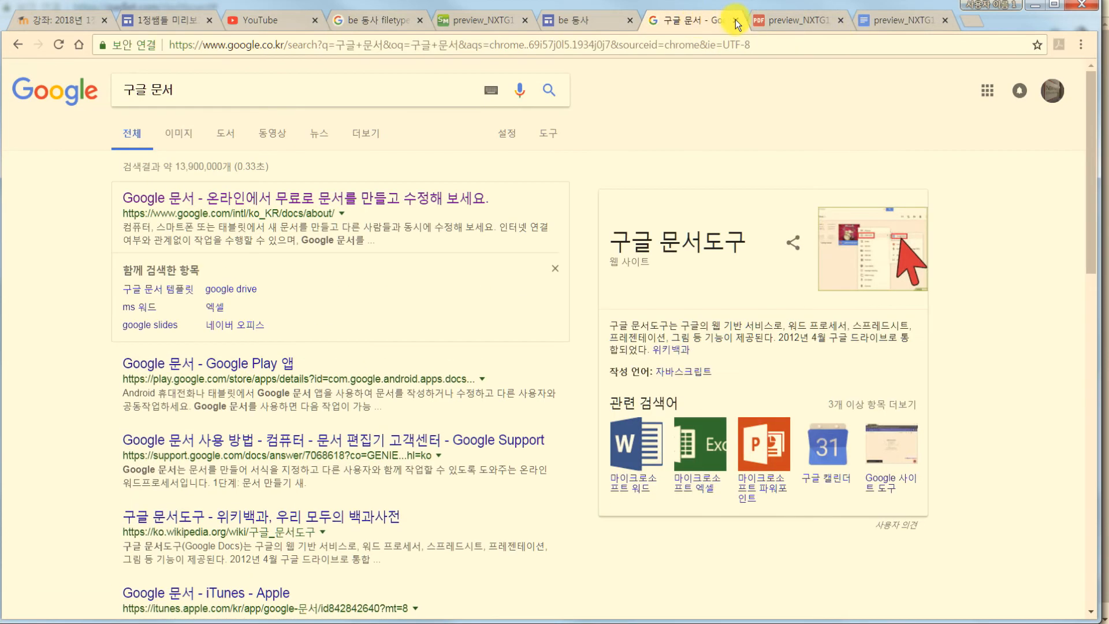
click(842, 20)
click(844, 22)
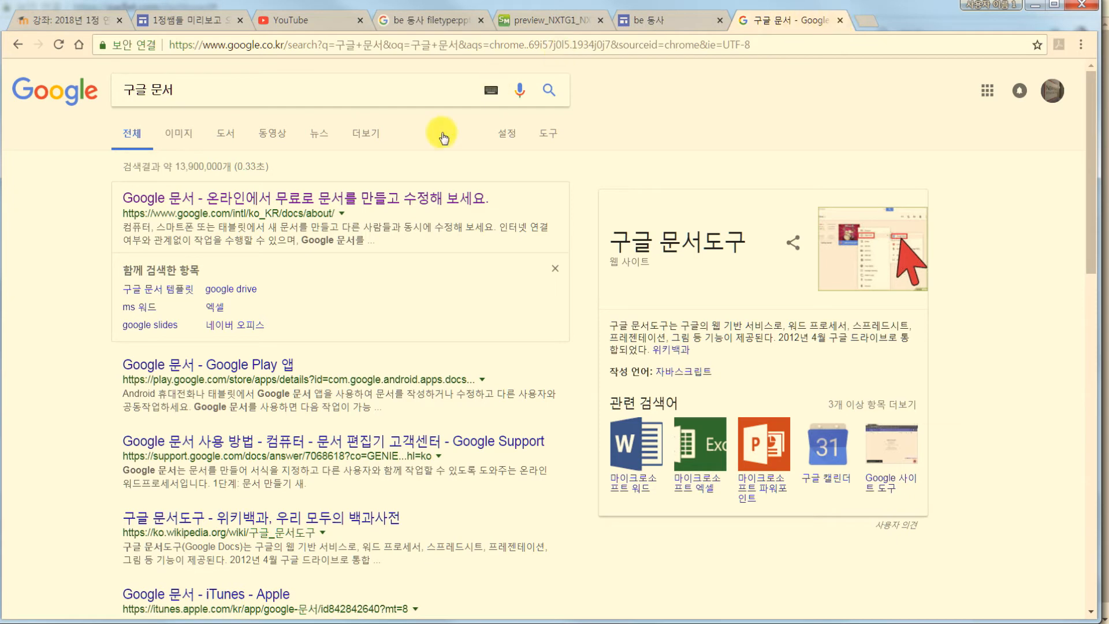
Go to Google 프레젠테이션 through the Google 문서 search result and create a blank presentation.
click(358, 199)
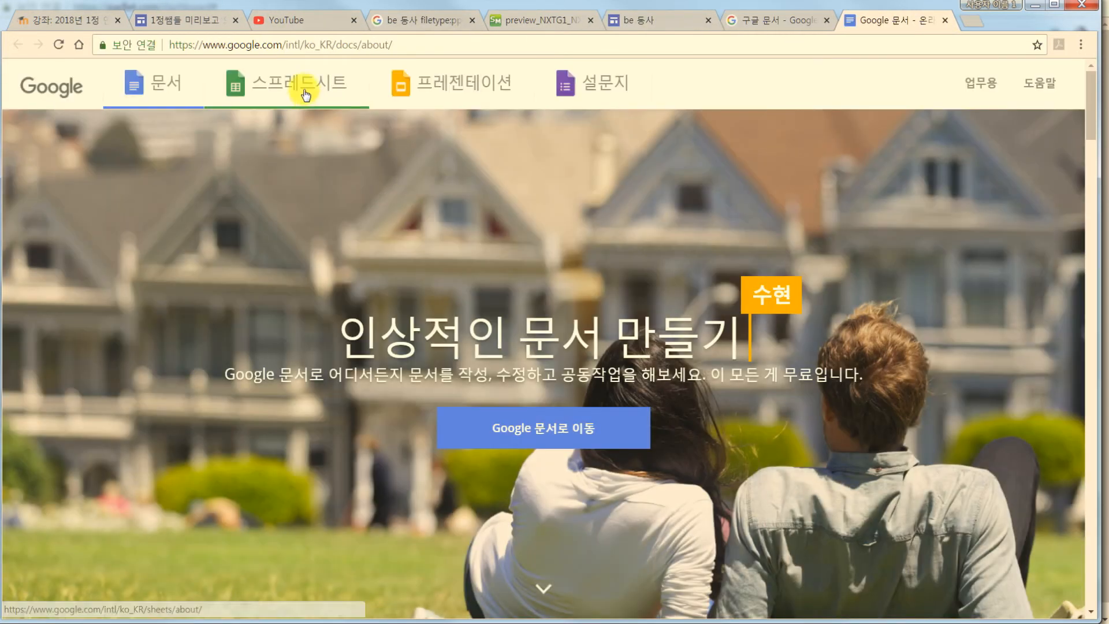
click(451, 92)
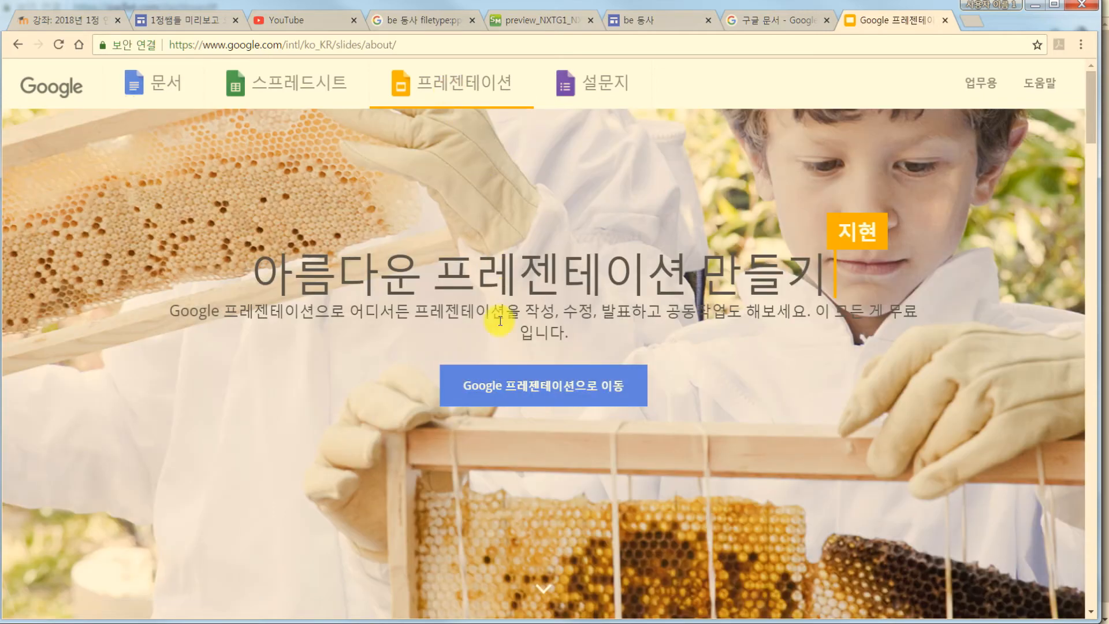
click(511, 383)
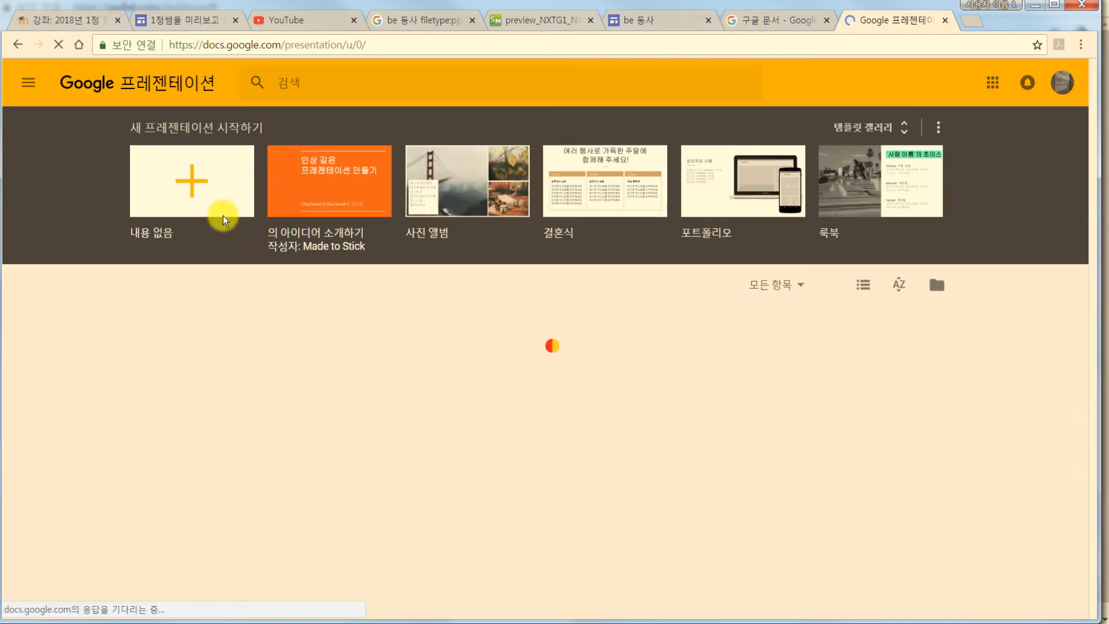
click(197, 181)
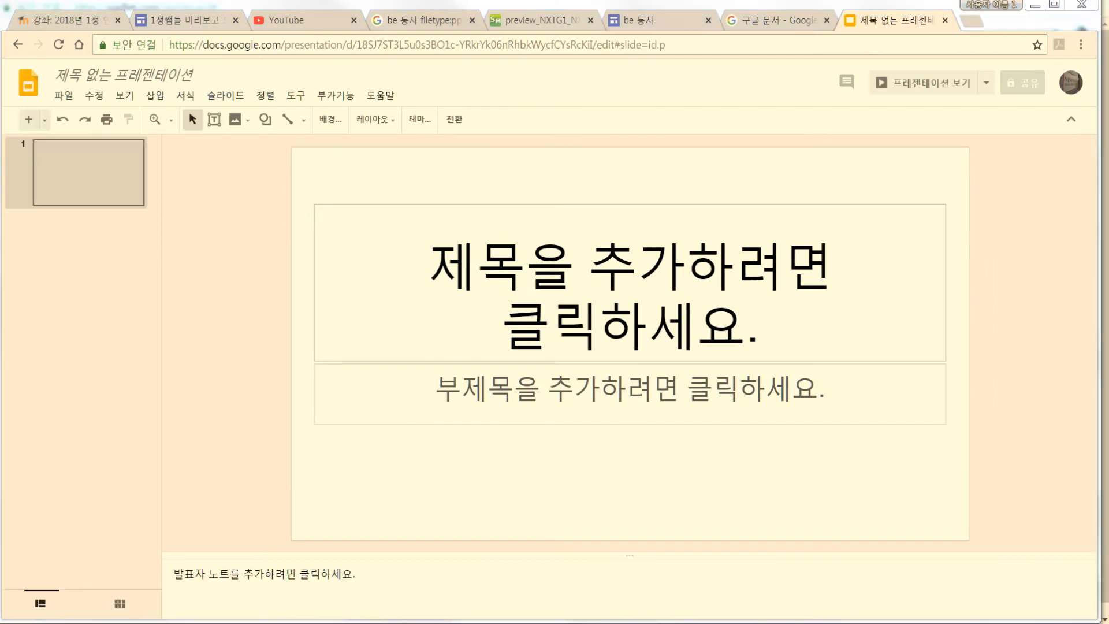
Bring the downloaded PowerPoint file over the browser, enable its editing and look through its slides.
drag(0, 85, 942, 75)
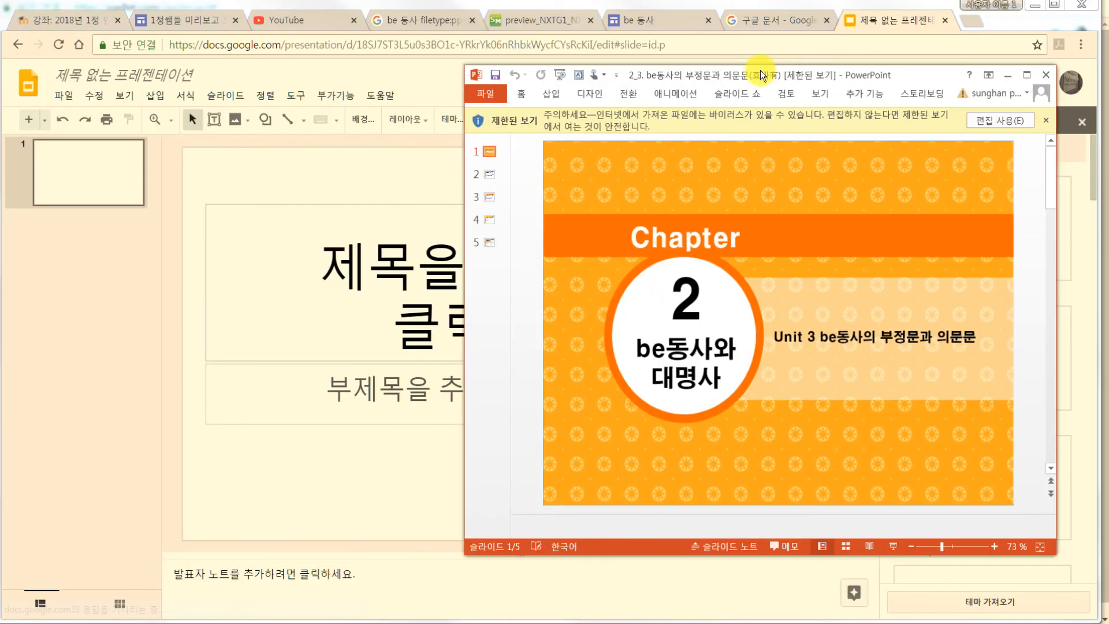
click(984, 121)
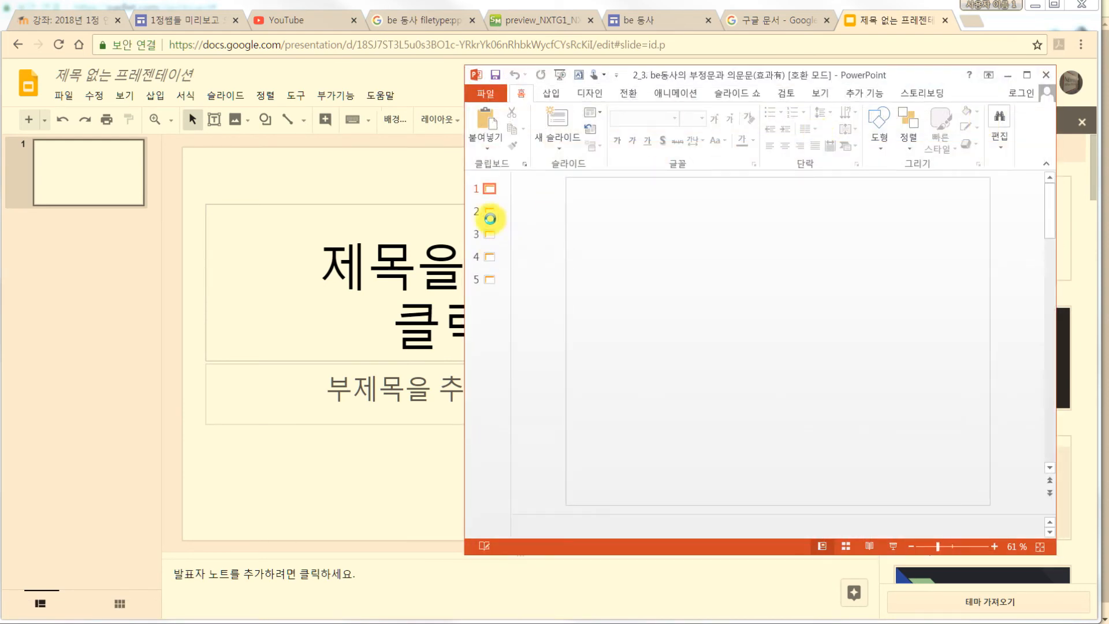
click(488, 212)
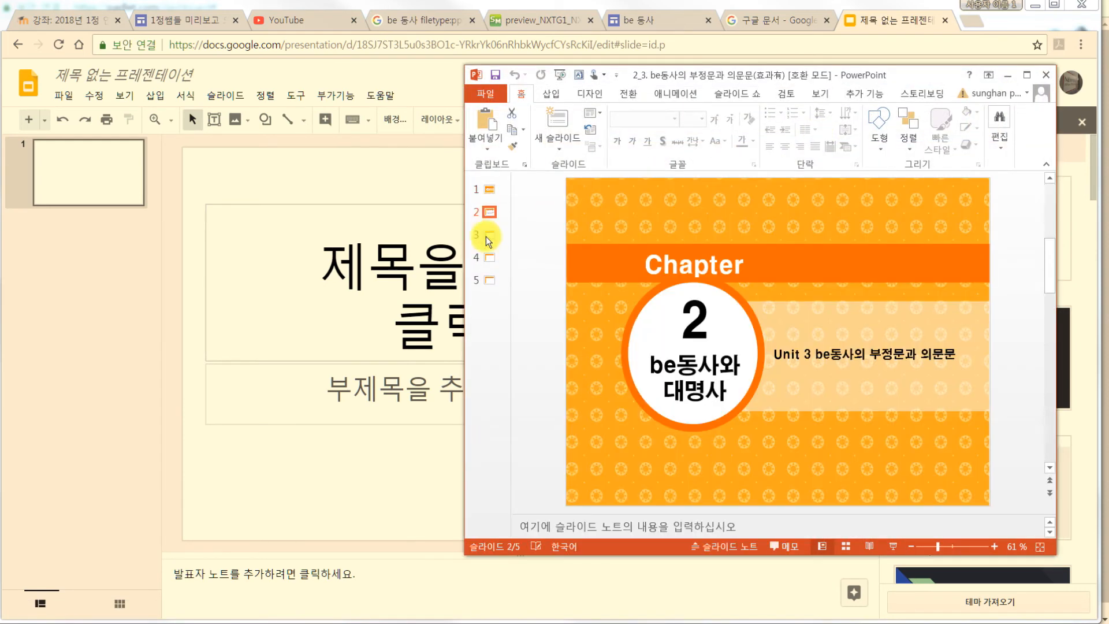
click(487, 236)
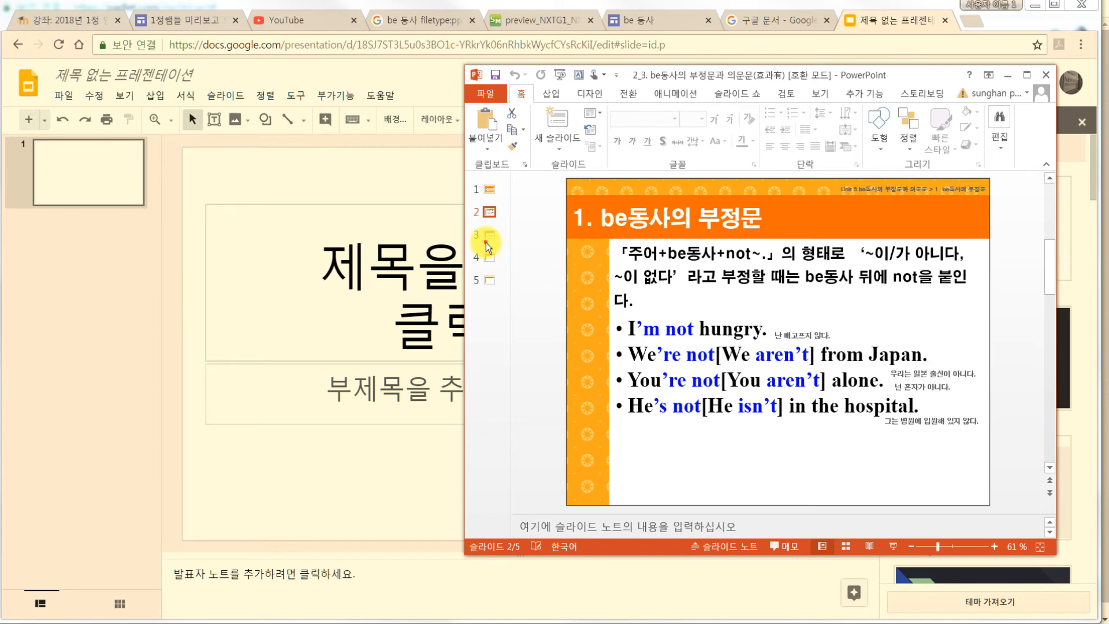
Save a copy of the PowerPoint file to the desktop (바탕 화면) under its existing name and format.
click(490, 96)
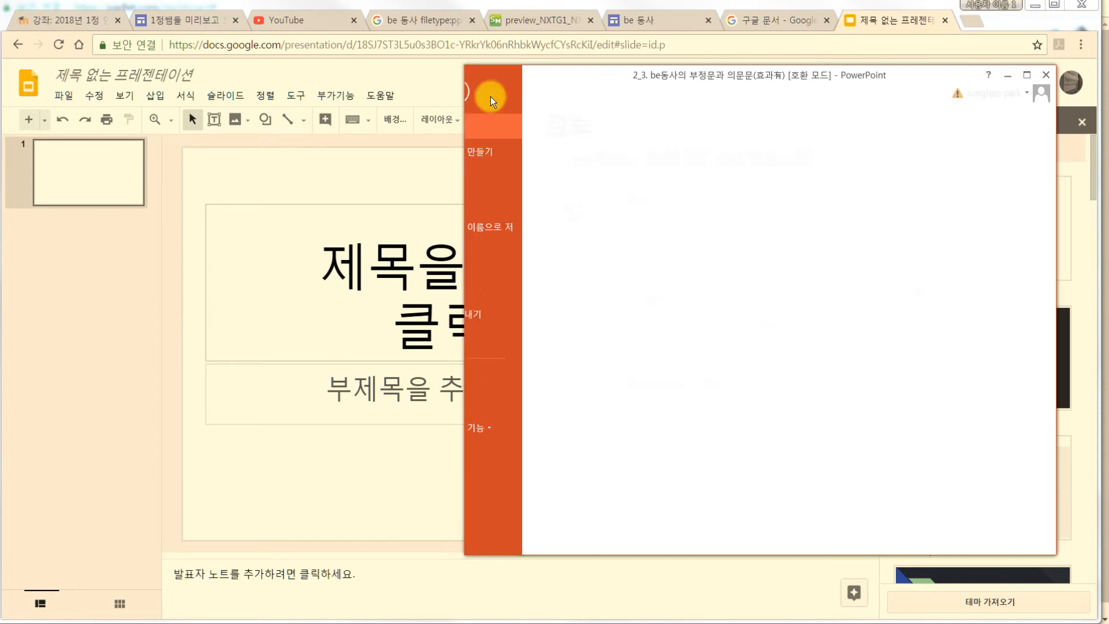
click(505, 231)
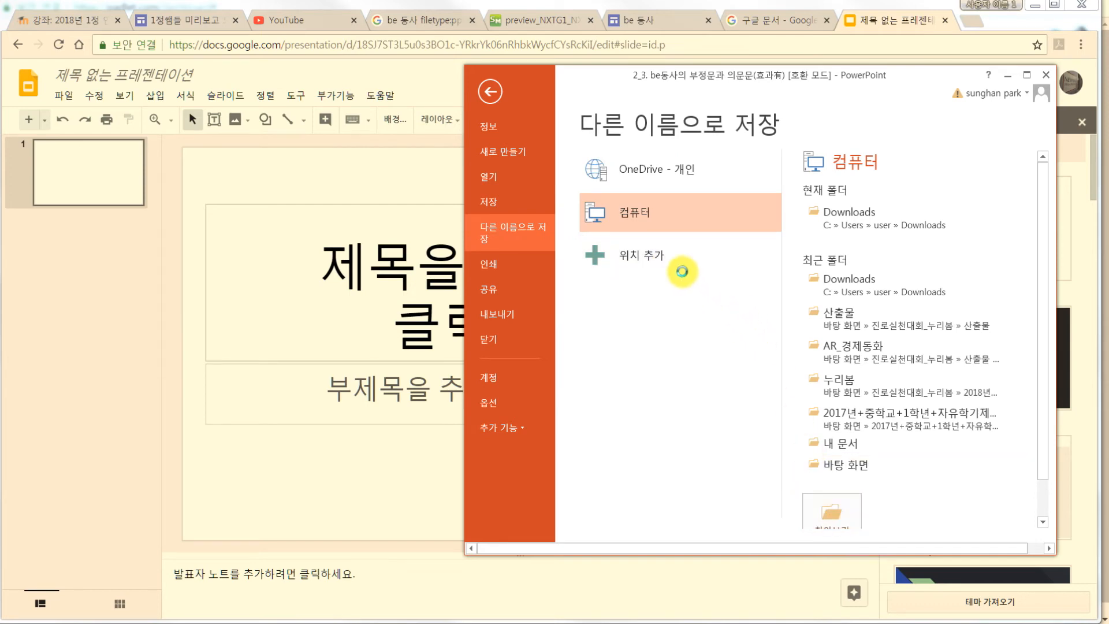
click(583, 222)
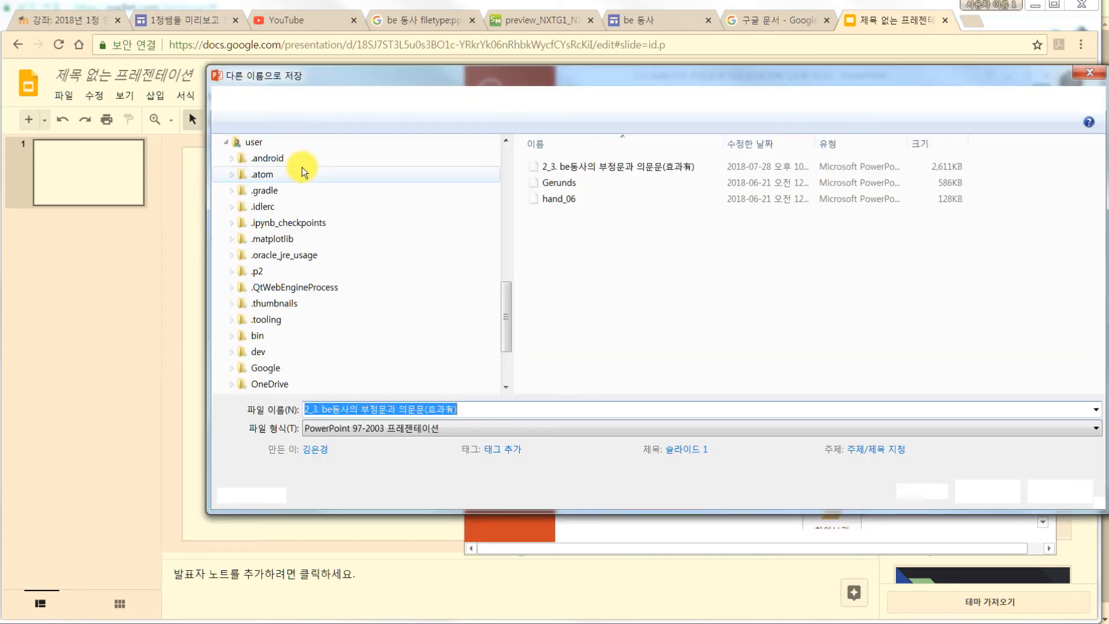
scroll(283, 166, down, 5)
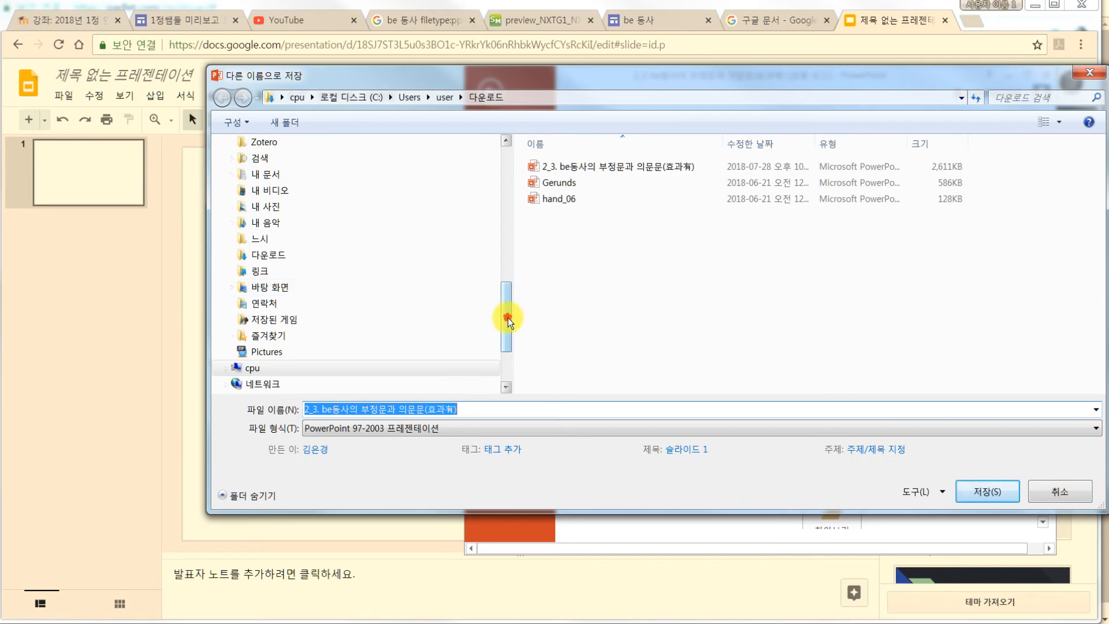
drag(508, 318, 507, 154)
click(285, 213)
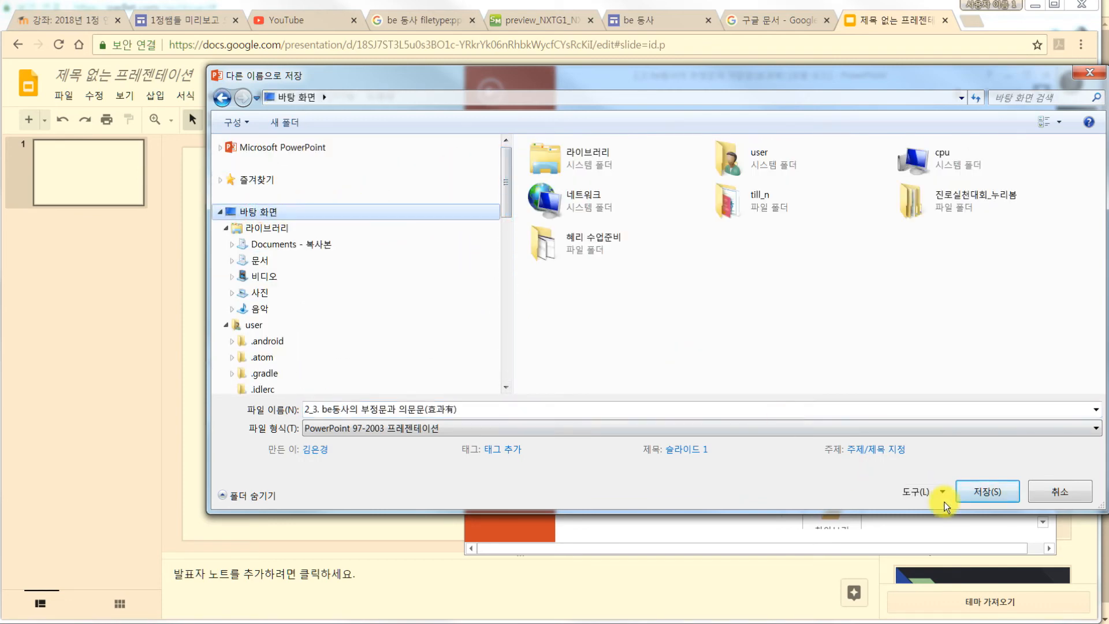
click(982, 492)
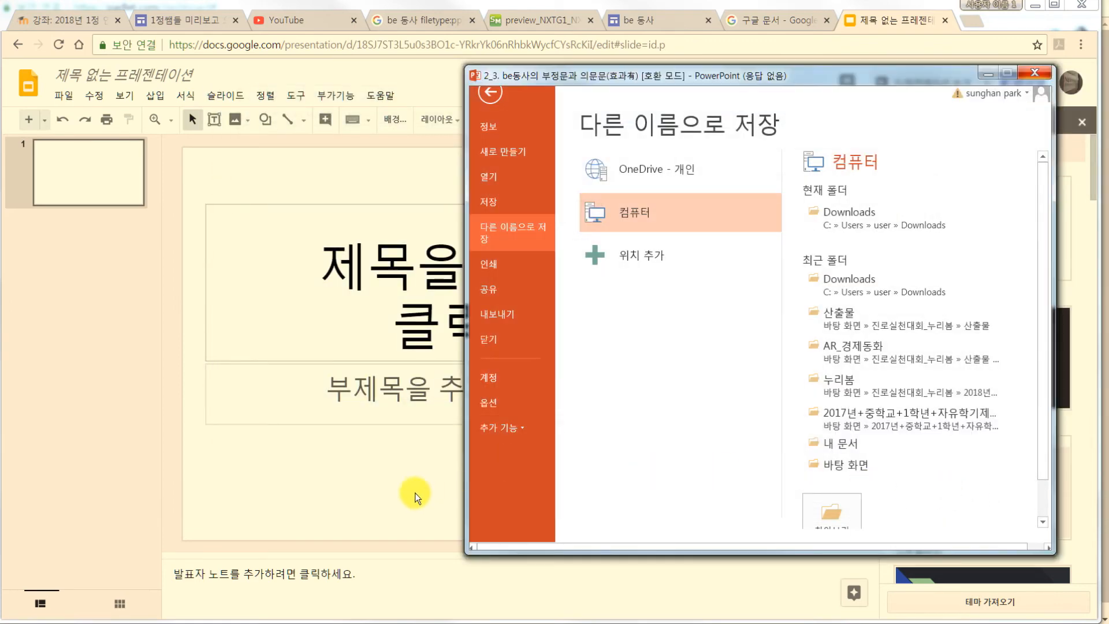
In Google Slides, upload and open "2_3. be동사의 부정문과 의문문(효과有)" from the desktop.
click(404, 491)
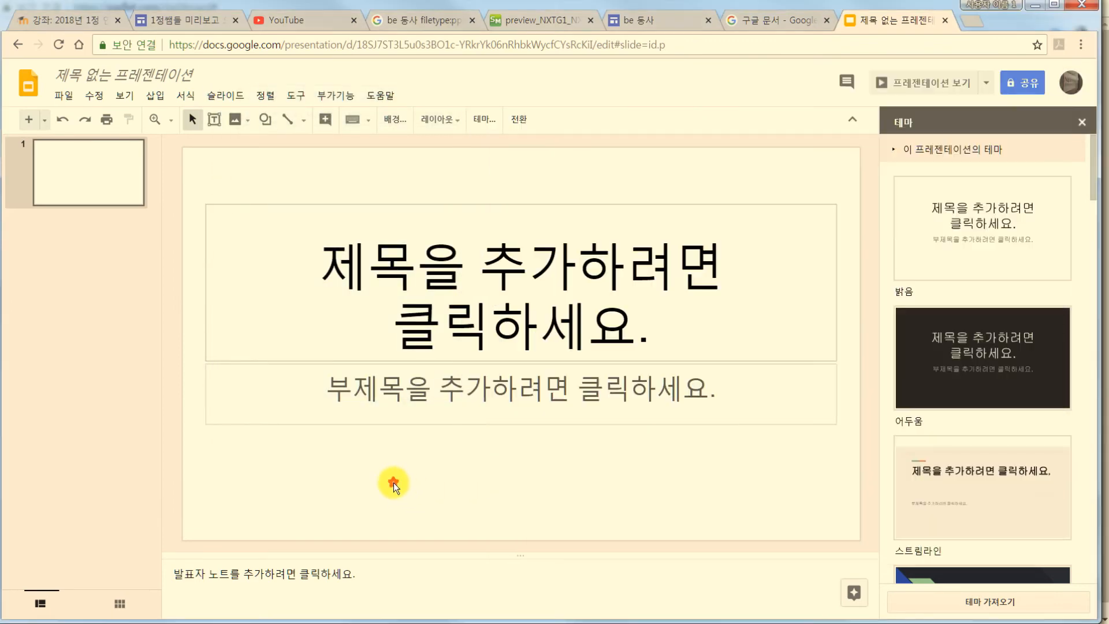
click(60, 96)
click(107, 177)
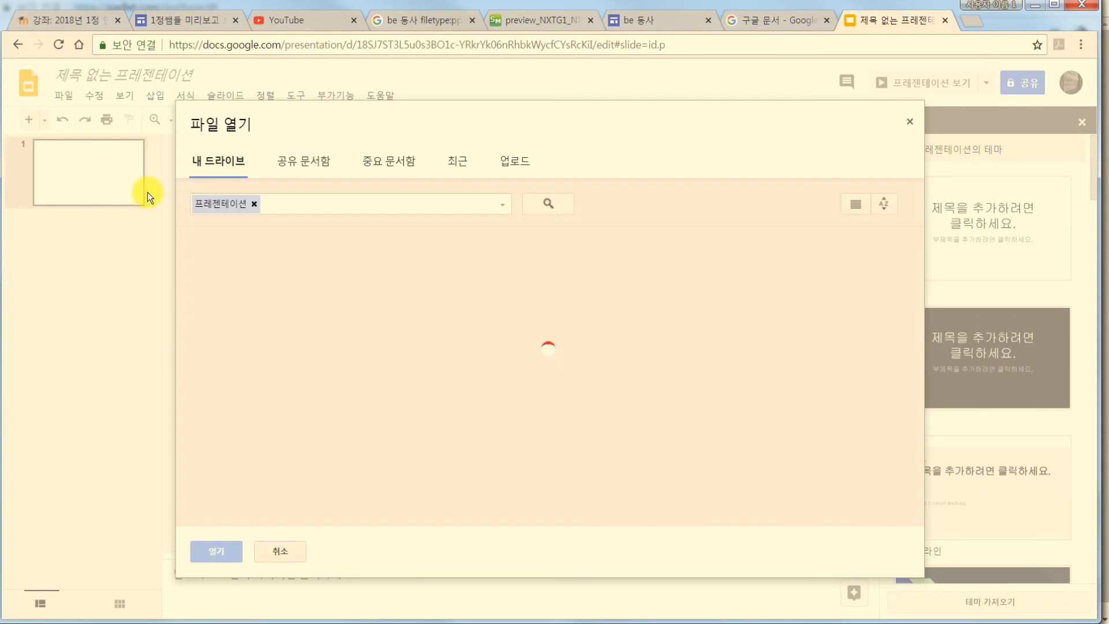
click(508, 164)
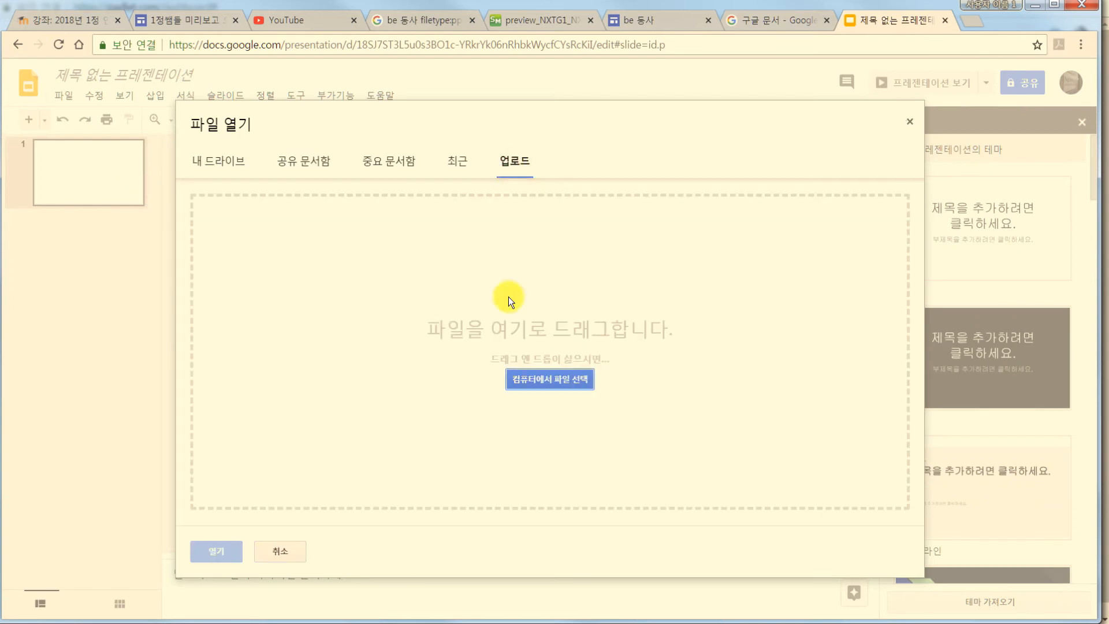
click(566, 383)
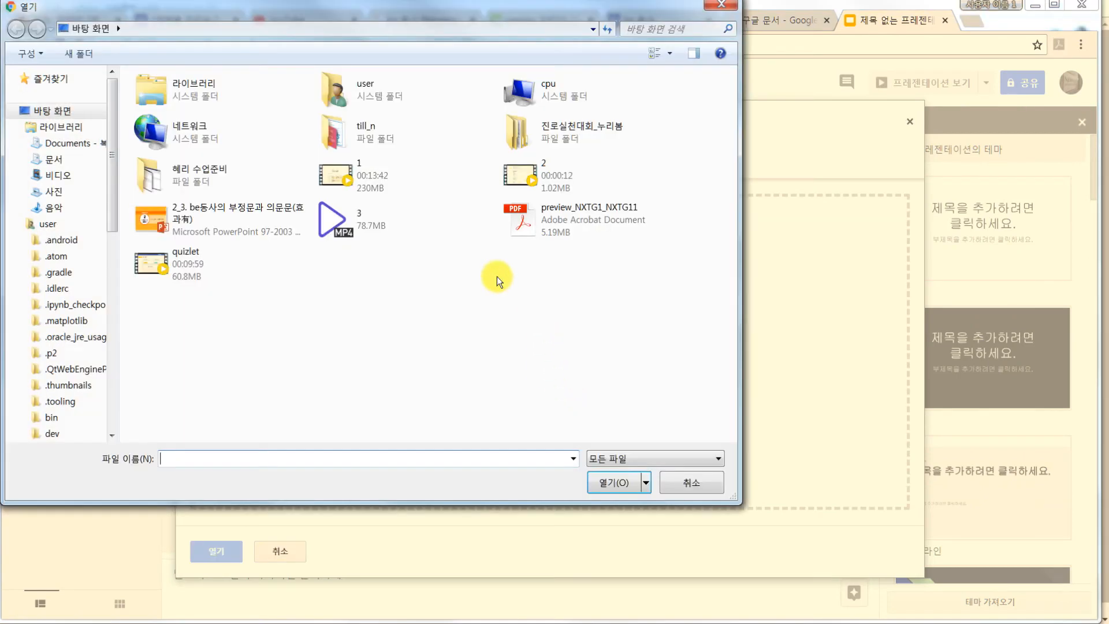
double_click(219, 231)
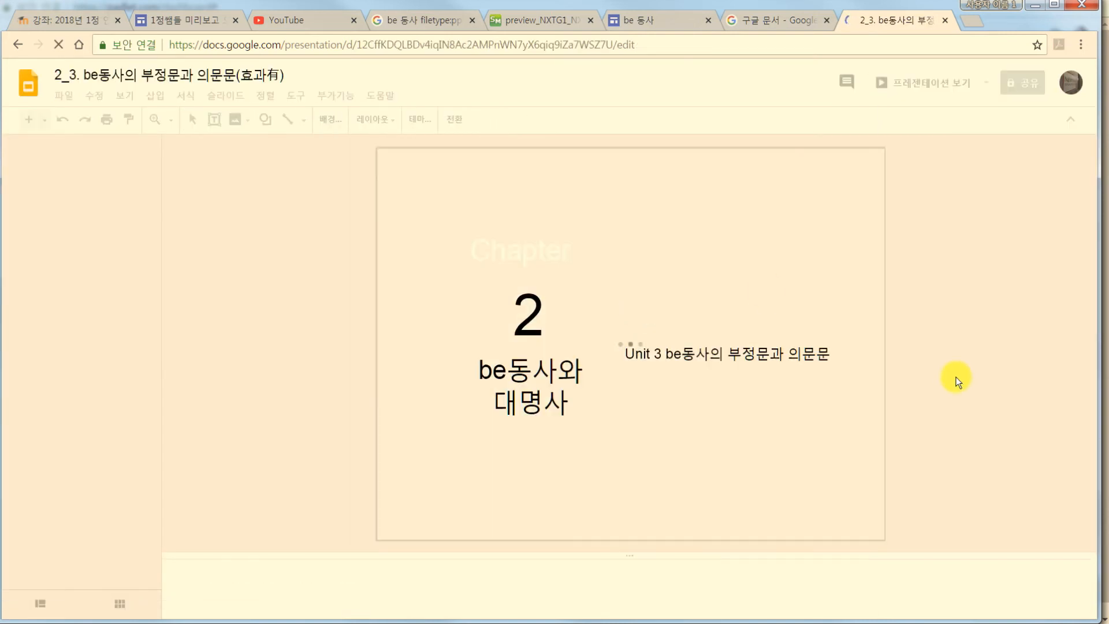
Return to the be 동사 site editor and insert the presentation "2_3. be동사의 부정문과 의문문(효과有)" from Drive.
click(643, 19)
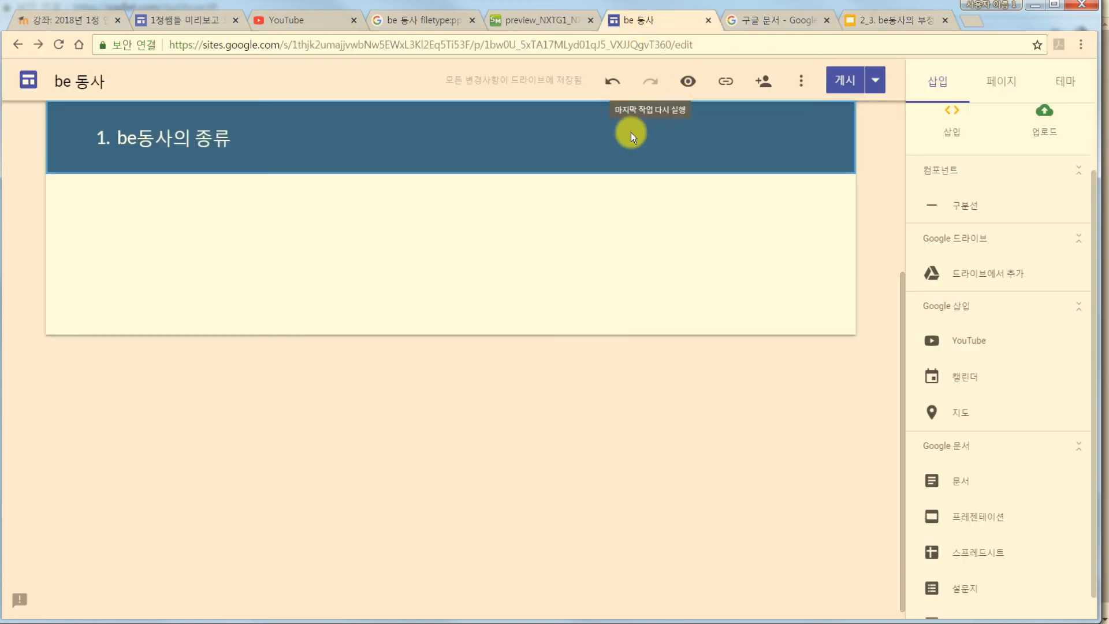
click(971, 522)
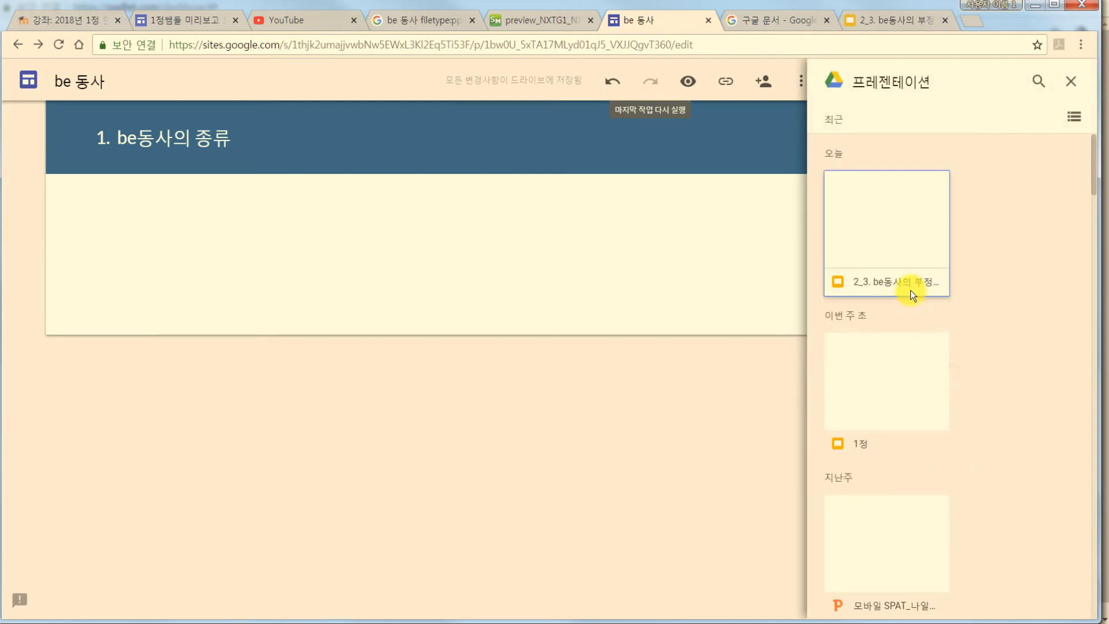
click(887, 220)
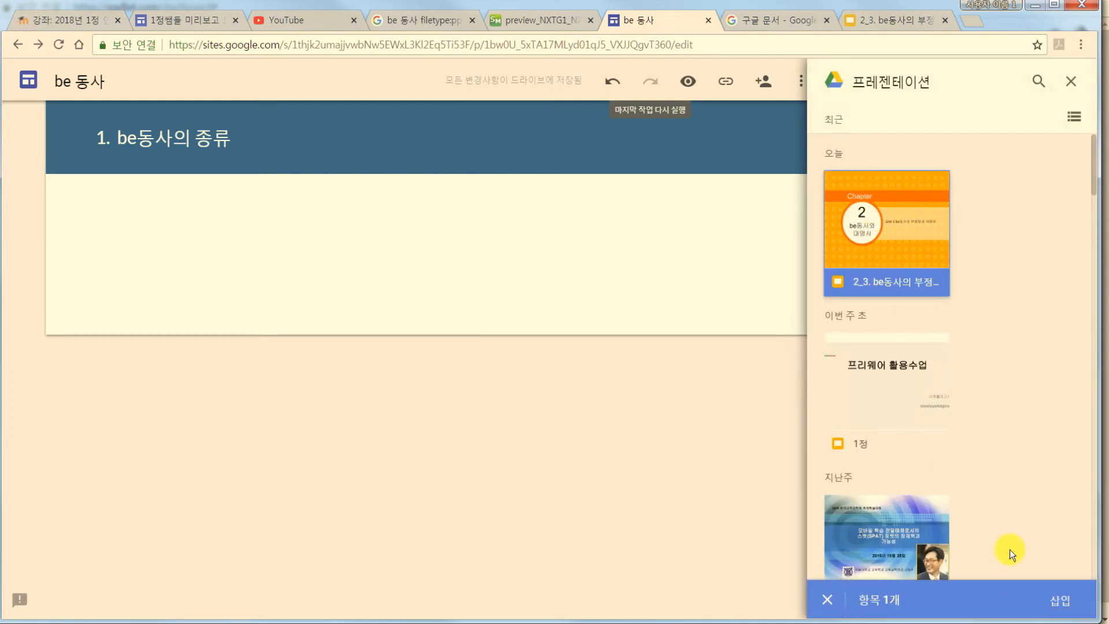
click(1056, 603)
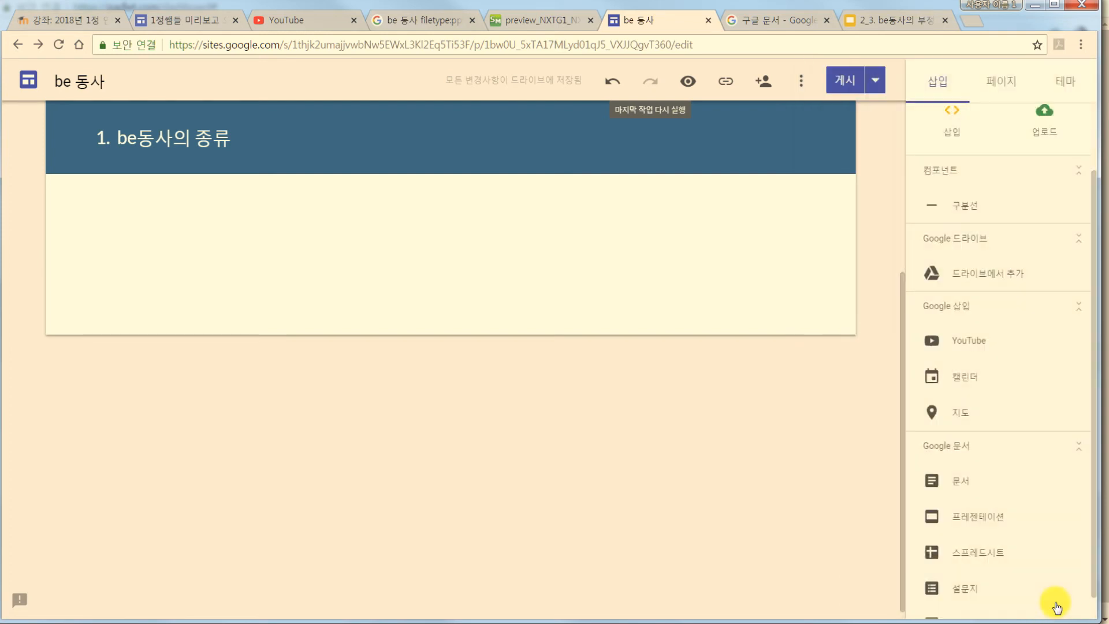
Enlarge the embedded presentation to the full content width beneath the "1. be동사의 종류" heading and deselect it.
drag(440, 406, 844, 490)
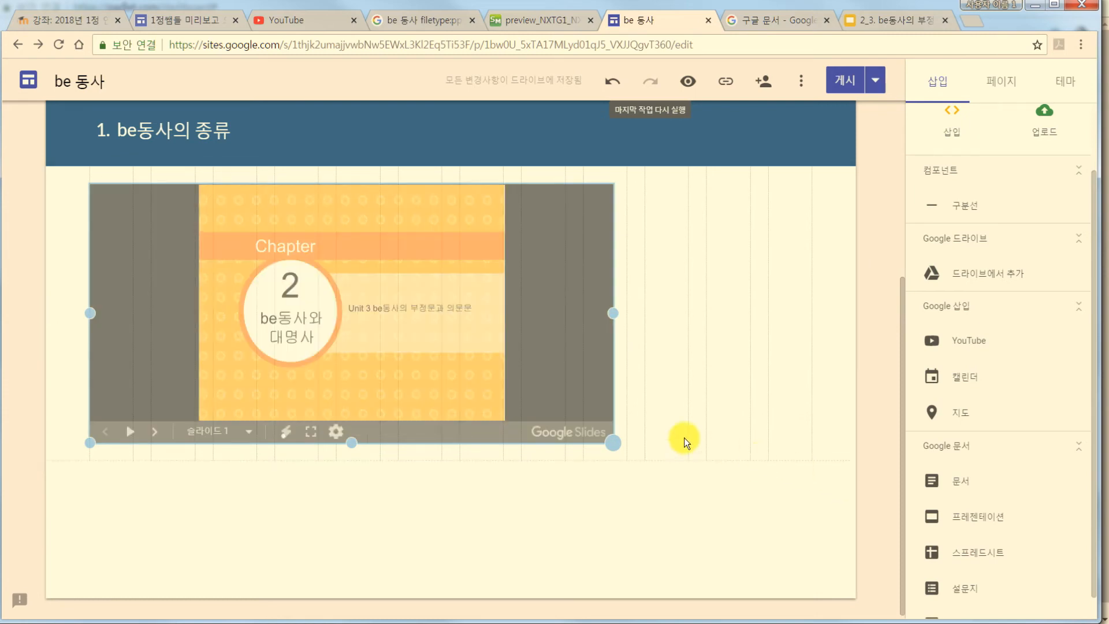
drag(640, 451, 787, 488)
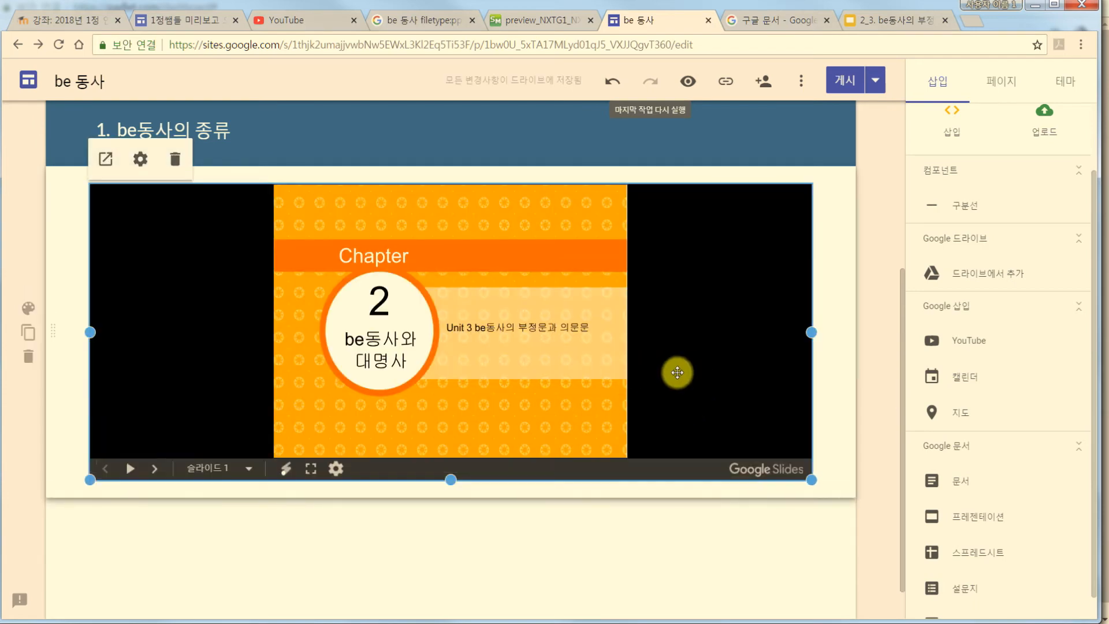
click(239, 556)
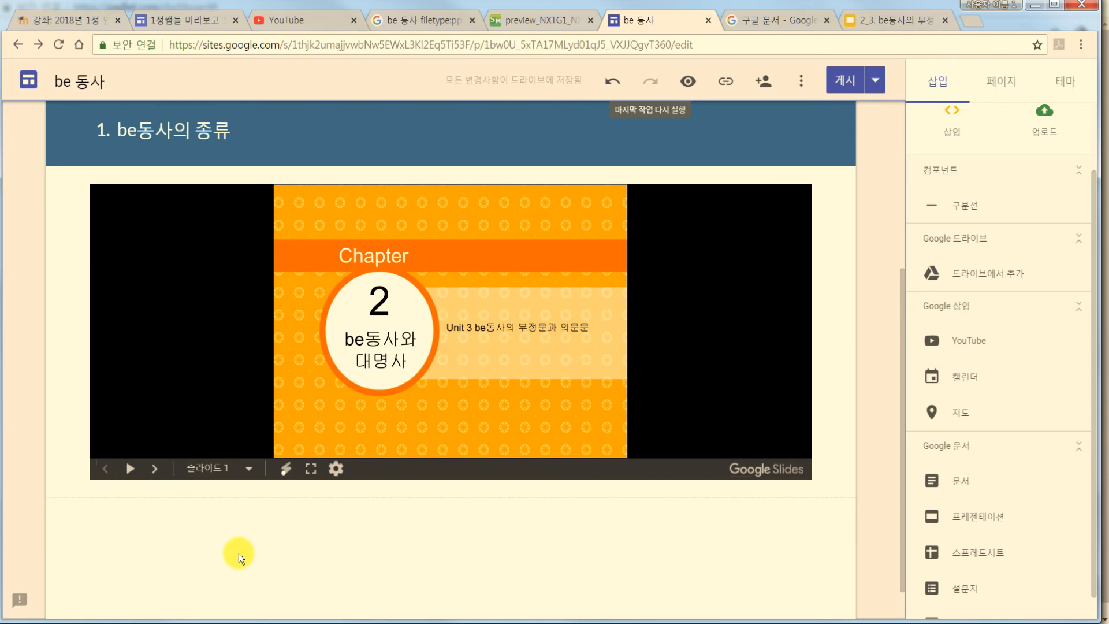
Open the Quizlet website in place of the "be 동사 filetype:ppt" search results.
click(414, 16)
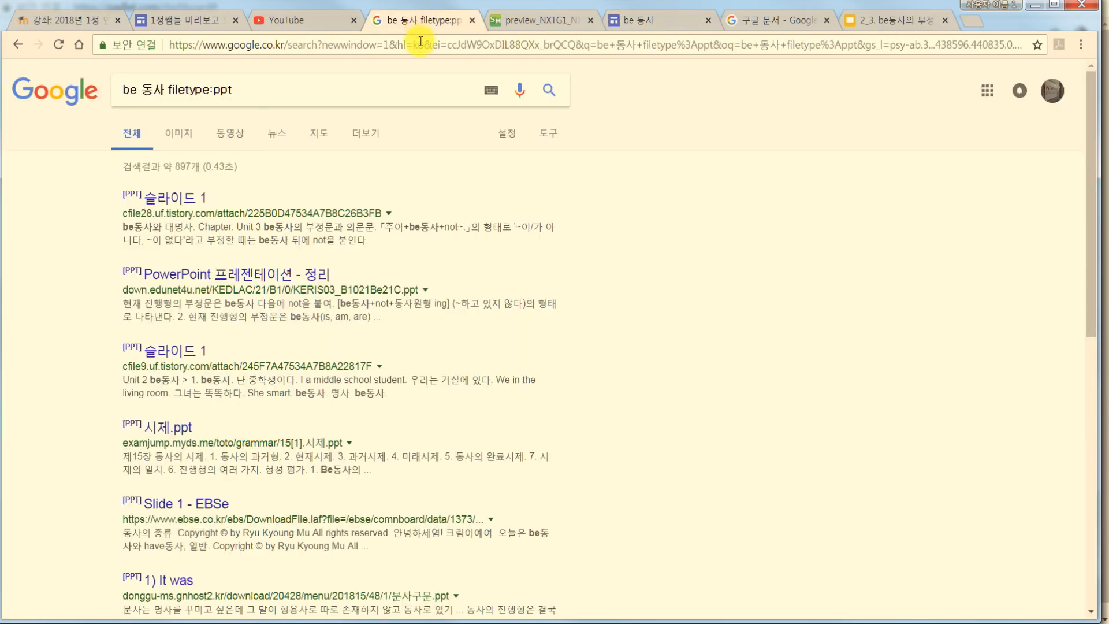
click(419, 42)
text(qui)
key(Return)
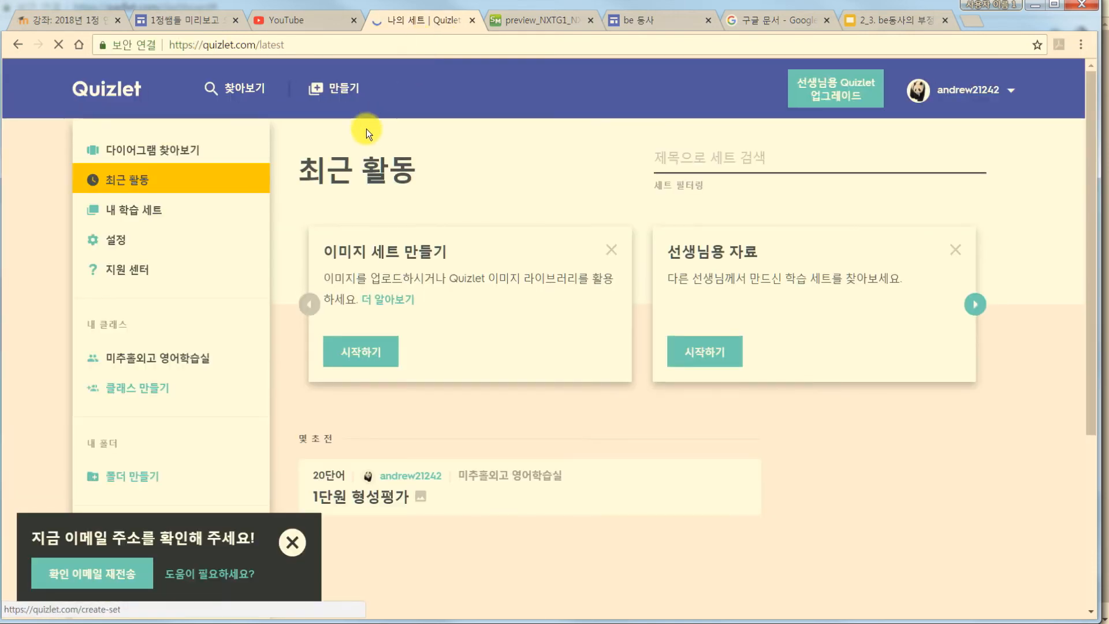
Open the Quizlet study set "1단원 형성평가" and copy its HTML embed code for the 카드 맞추기 mode.
click(146, 214)
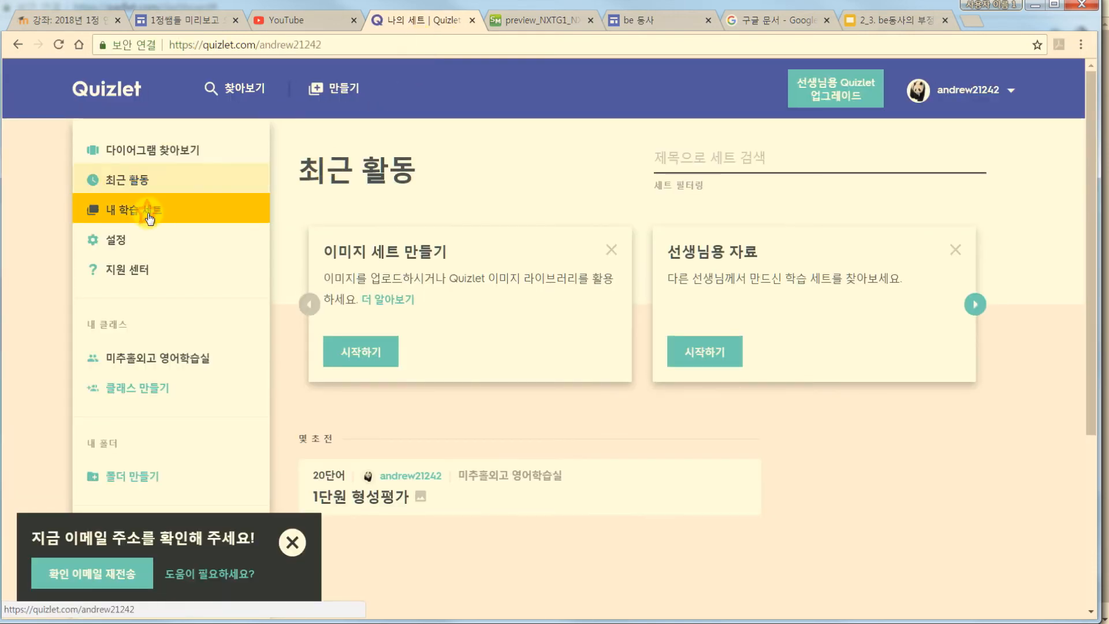
click(365, 351)
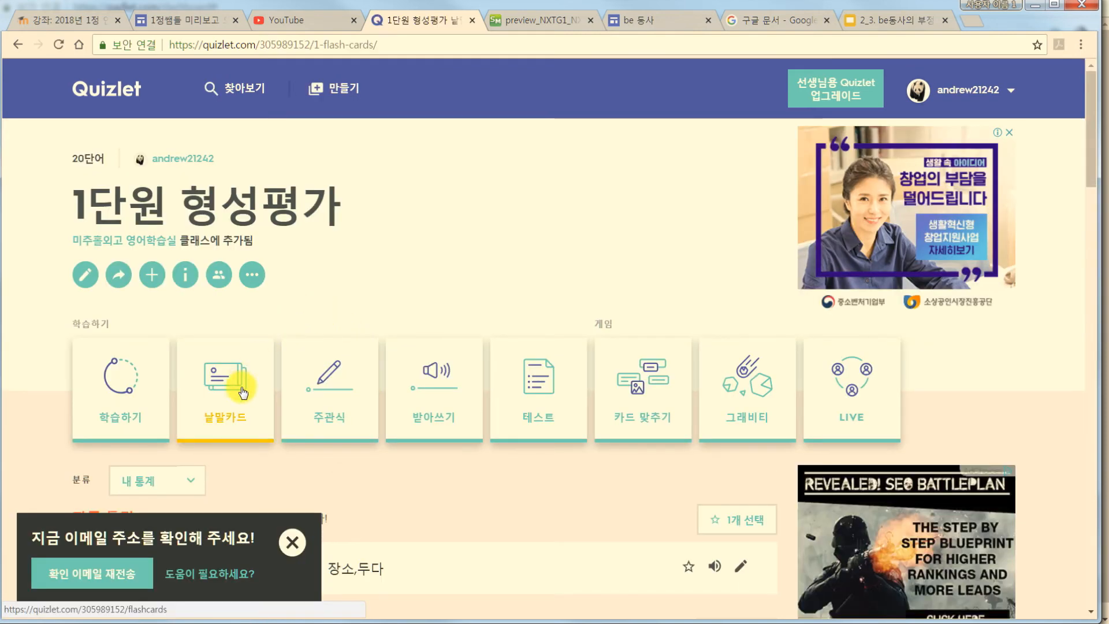
click(253, 277)
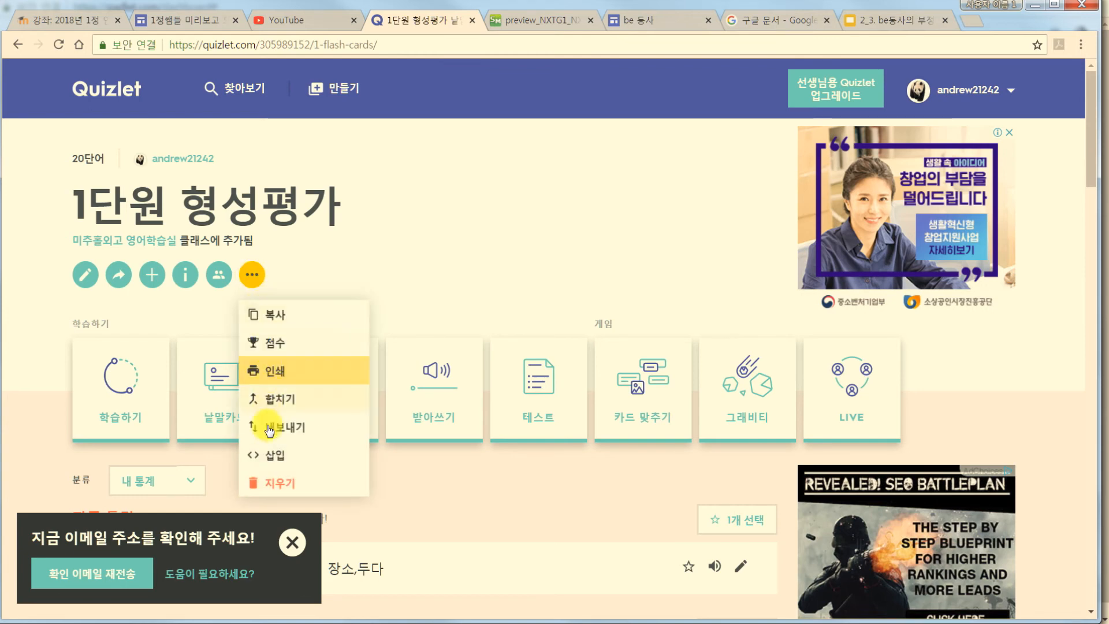
click(275, 456)
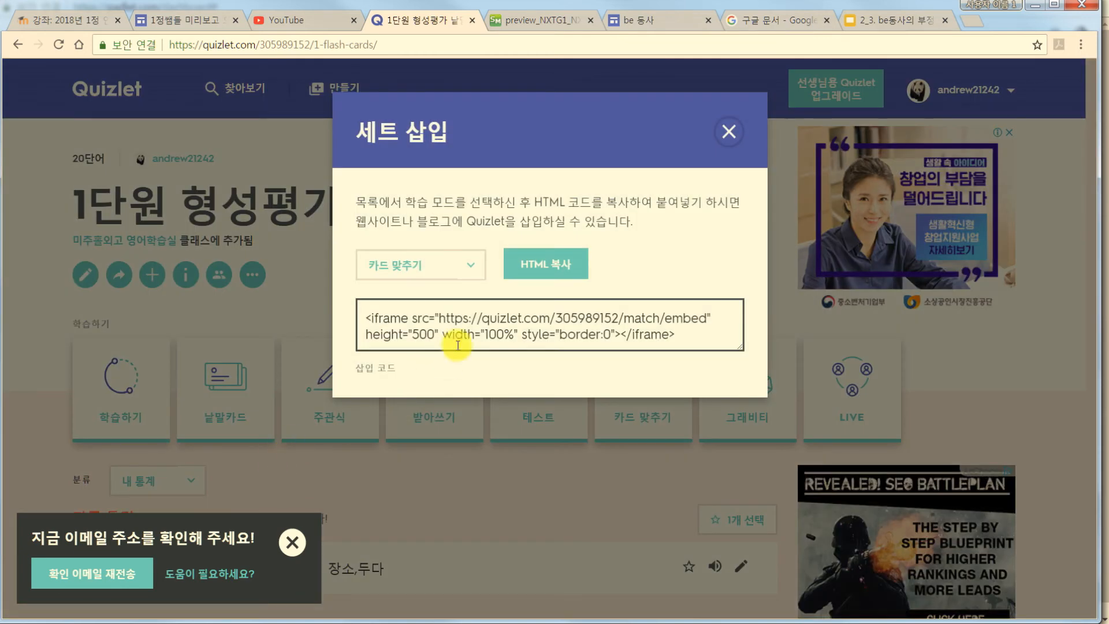
click(471, 271)
click(470, 266)
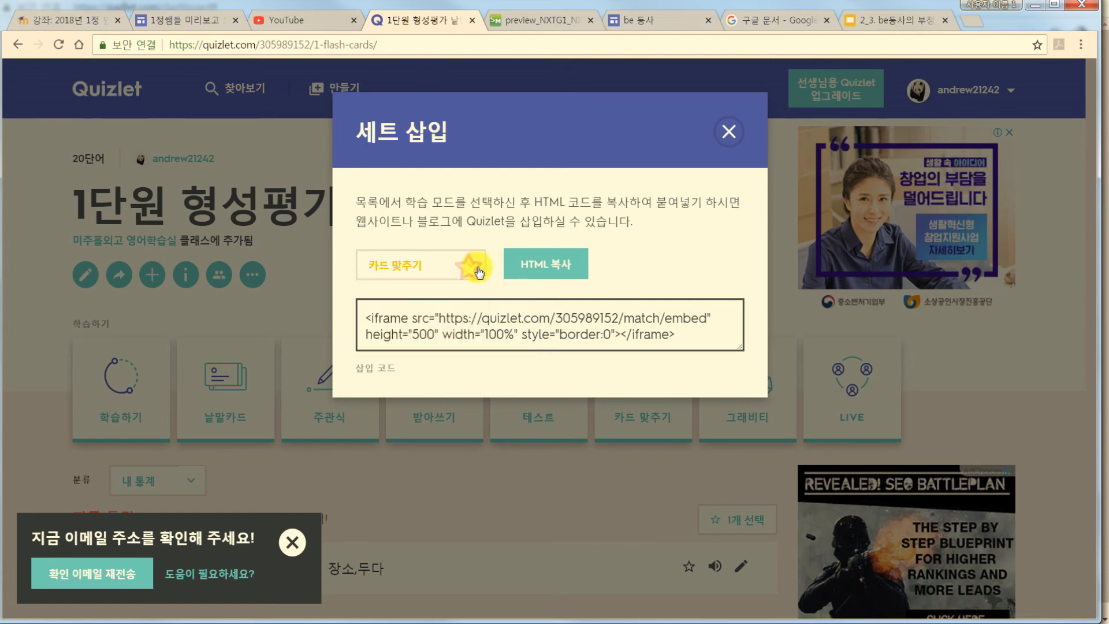
click(553, 272)
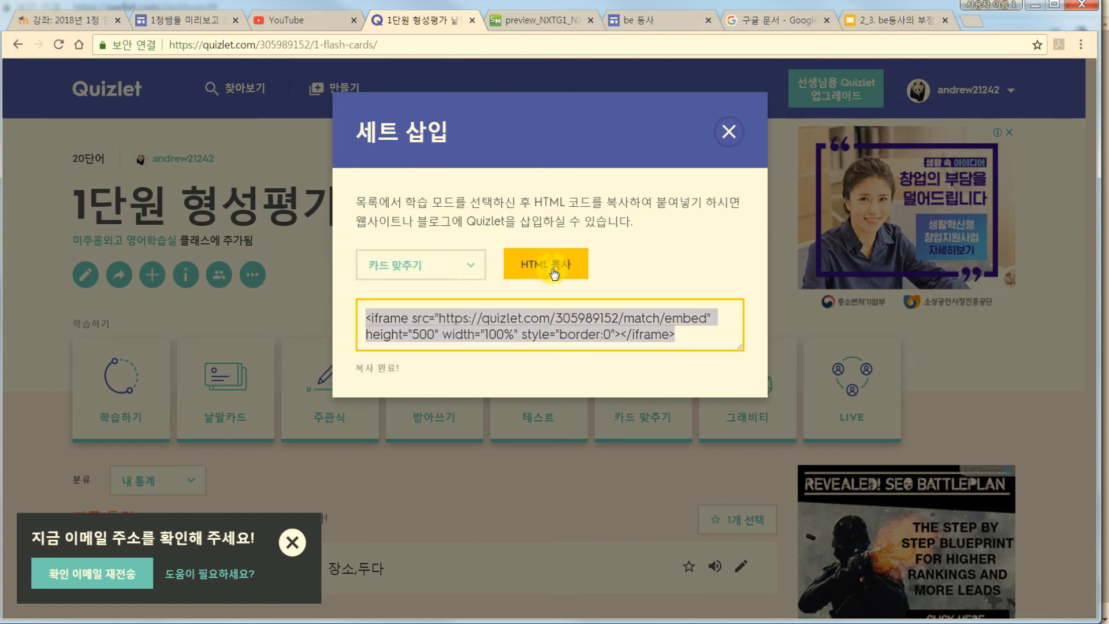
Return to the be 동사 site editor and embed the copied Quizlet source code in the blank area beneath the presentation.
click(652, 22)
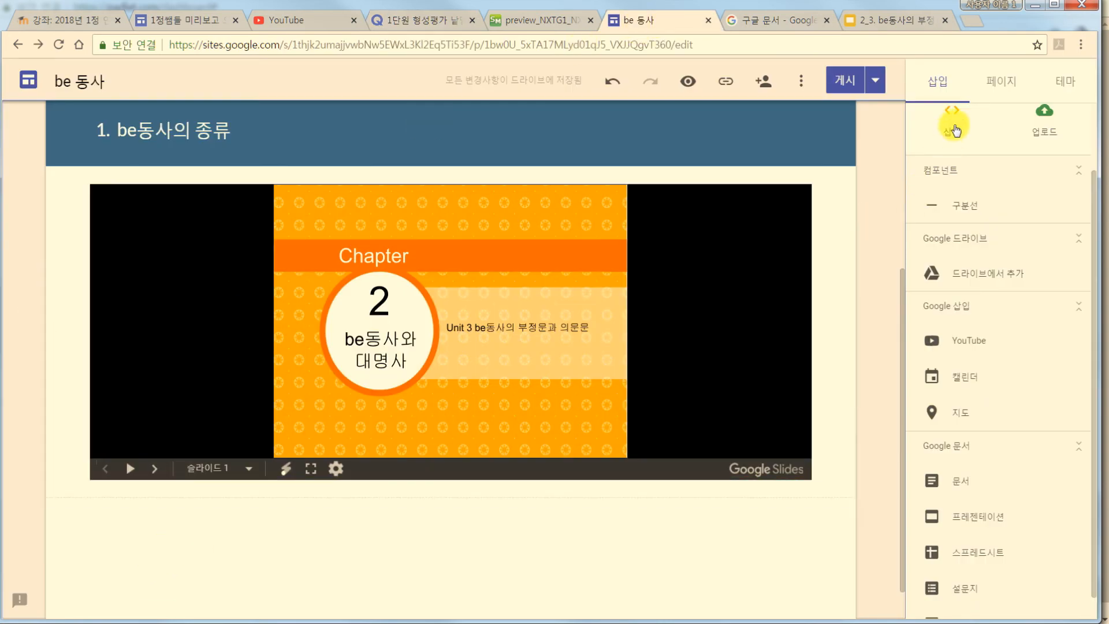
double_click(228, 540)
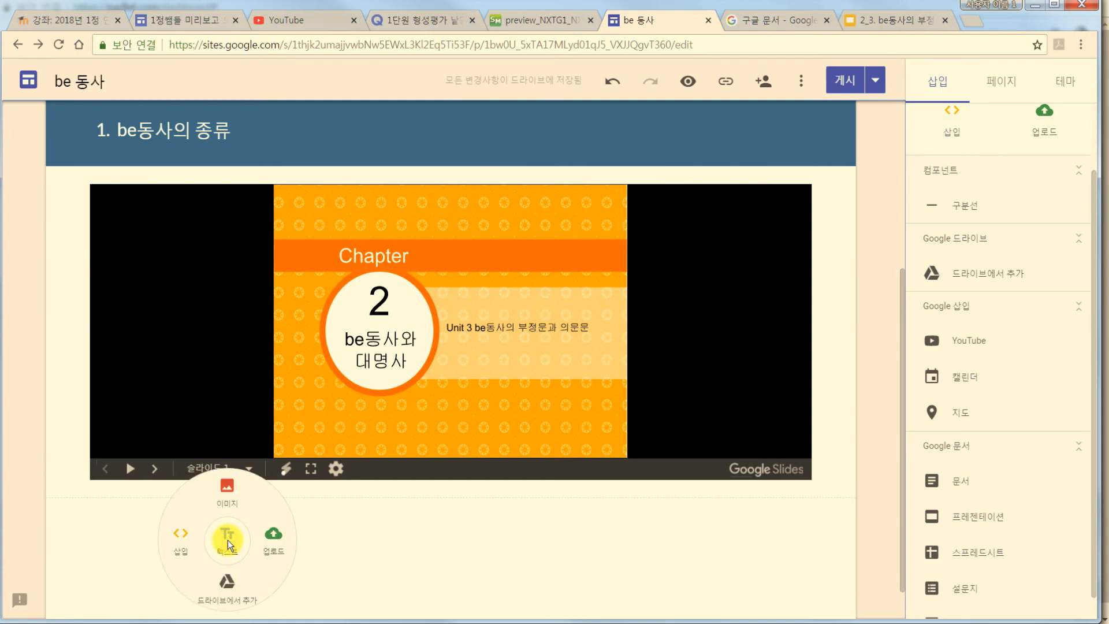
click(182, 539)
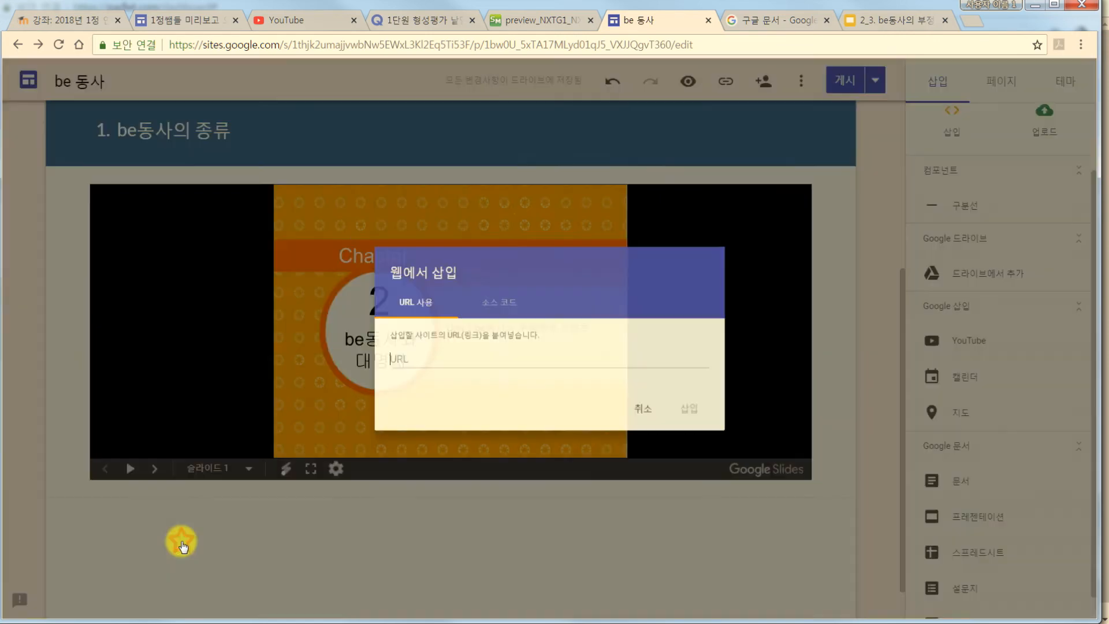
click(492, 297)
right_click(396, 362)
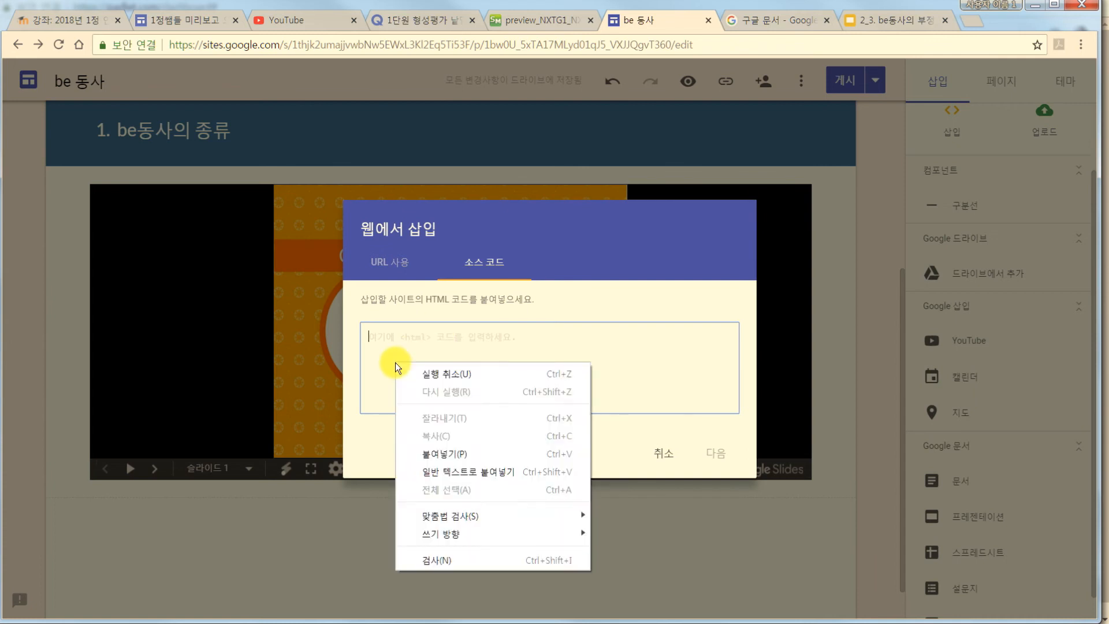
click(430, 446)
click(720, 456)
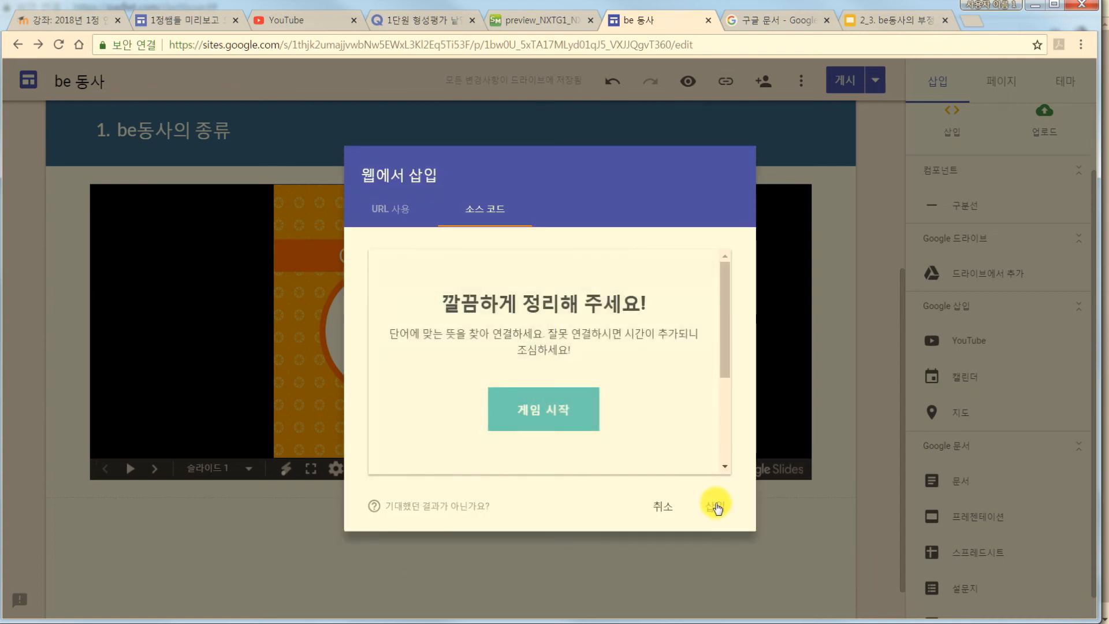
click(718, 509)
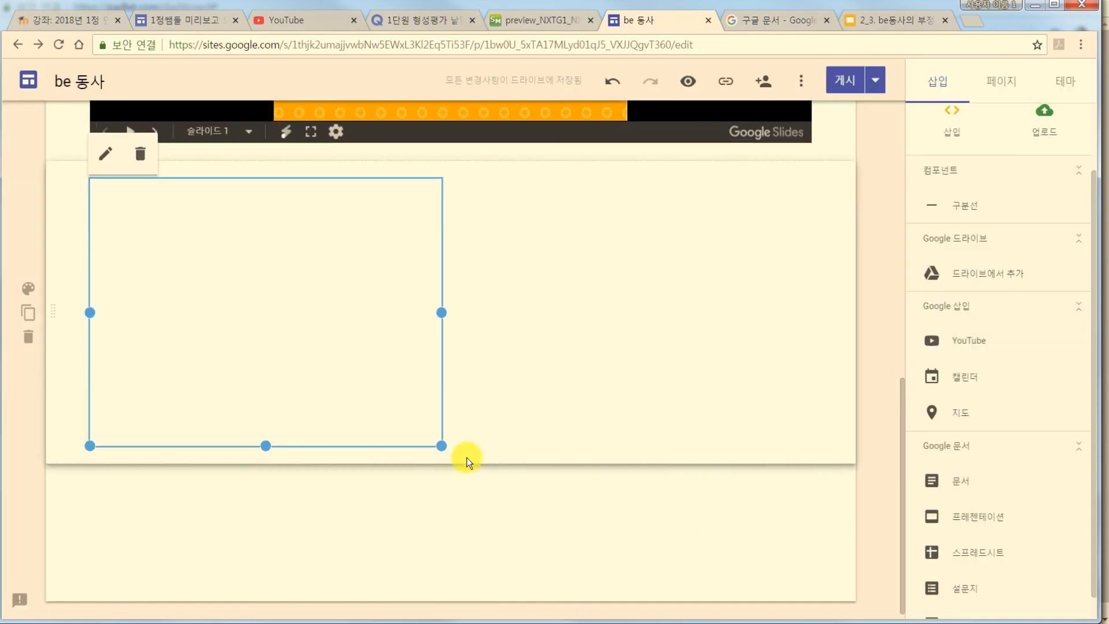
Enlarge the embedded Quizlet matching game to the full content width and make it taller.
drag(442, 445, 786, 513)
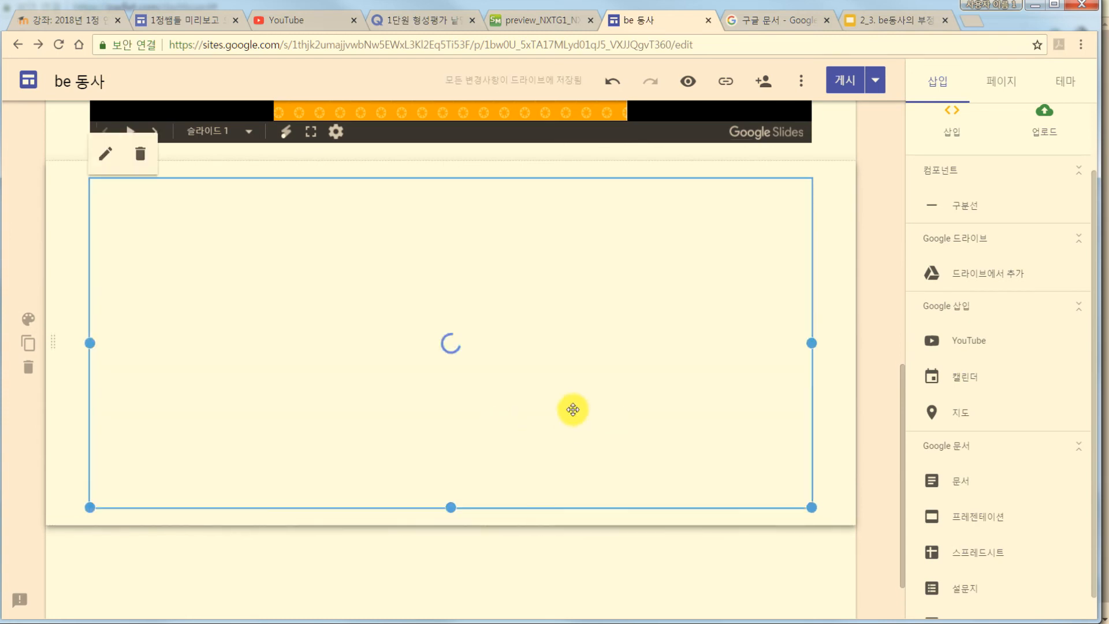
scroll(577, 398, up, 4)
scroll(572, 391, up, 5)
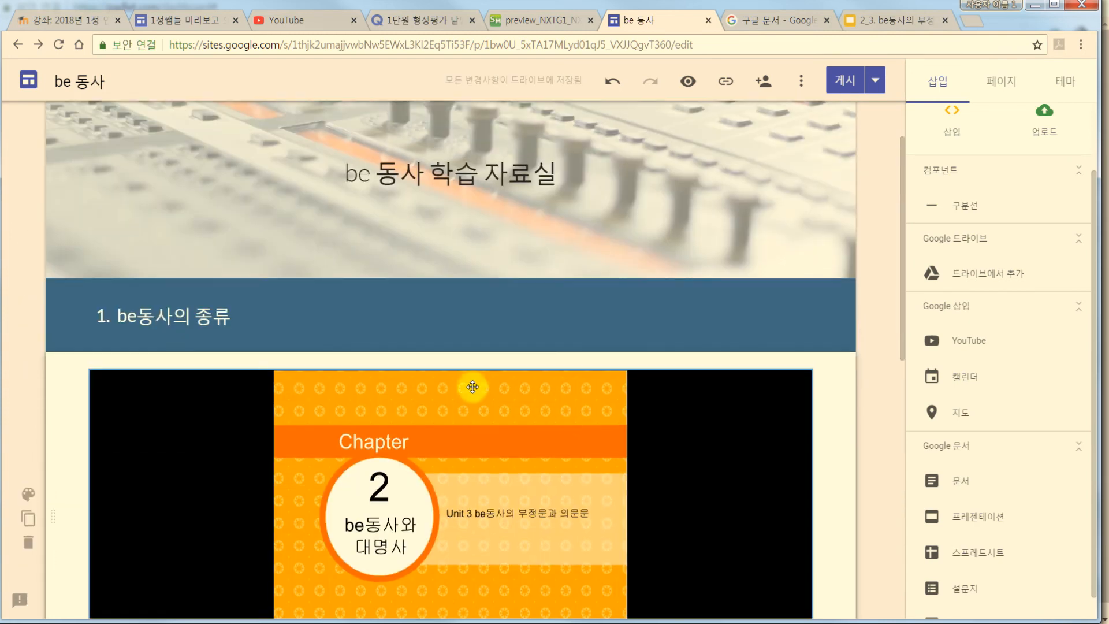
scroll(196, 318, down, 3)
scroll(197, 323, down, 3)
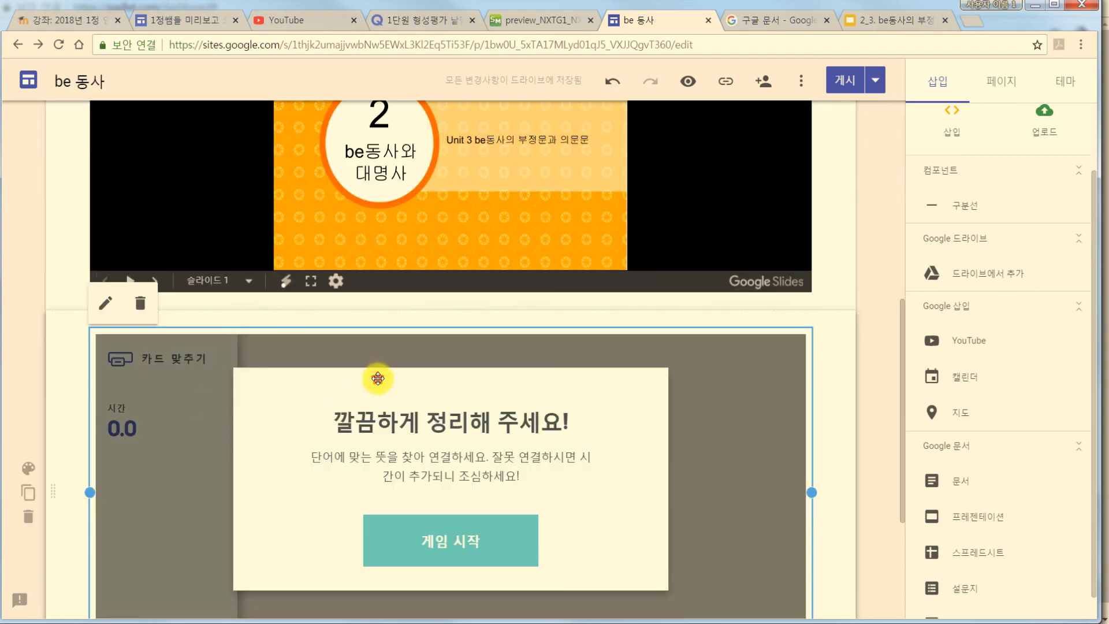
Move the Quizlet matching game above the presentation, directly under the "1. be동사의 종류" heading.
drag(376, 376, 255, 337)
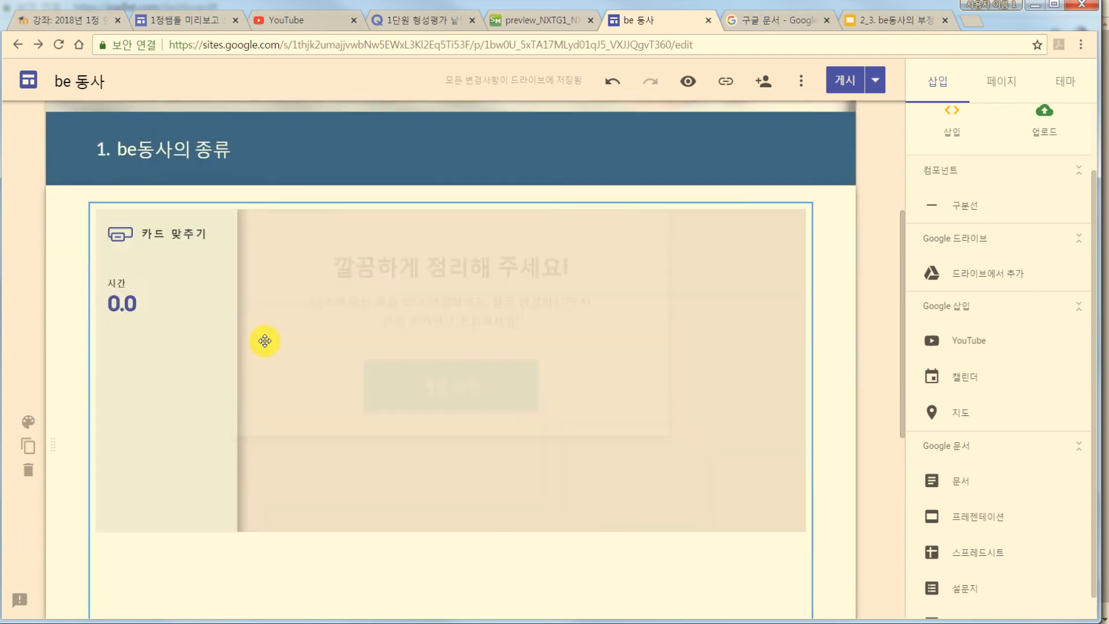
scroll(265, 339, down, 6)
drag(411, 277, 442, 342)
scroll(388, 284, up, 4)
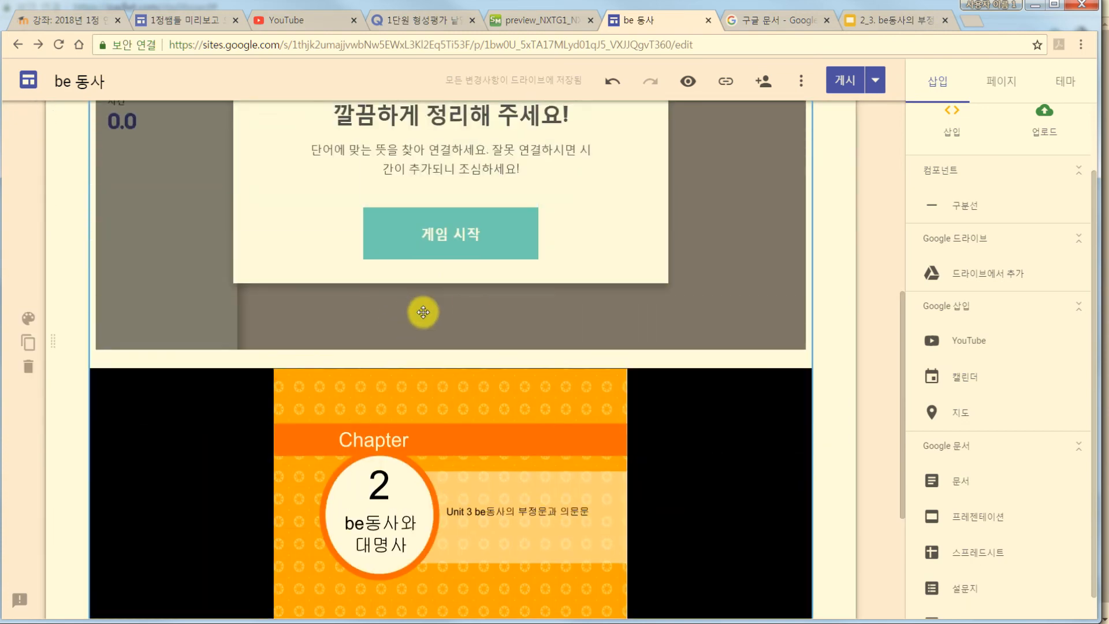
scroll(421, 317, up, 5)
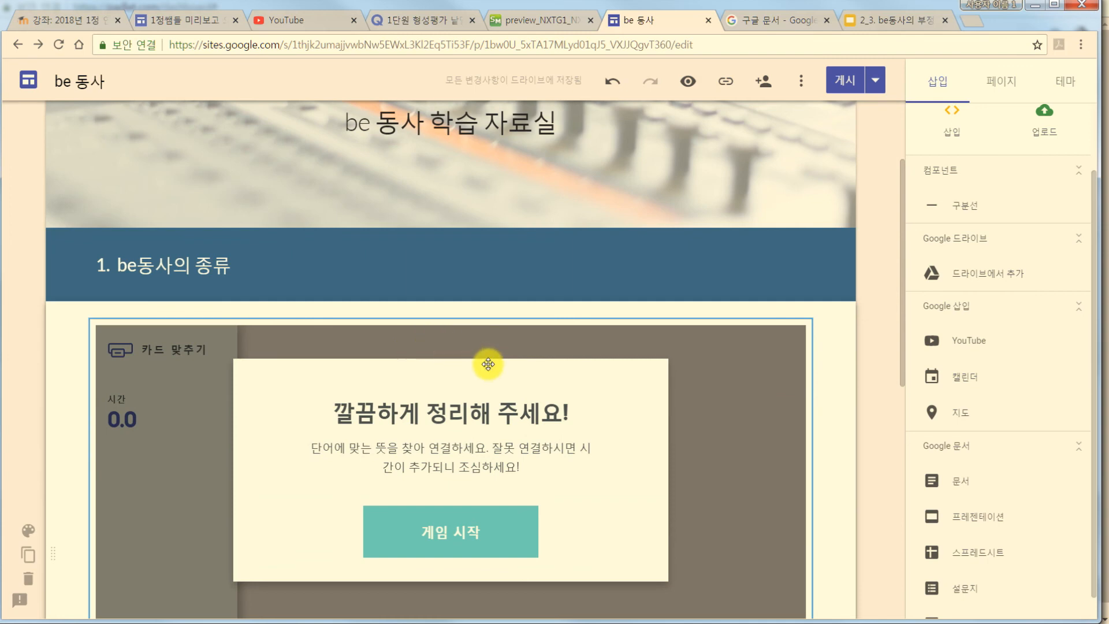
scroll(487, 353, down, 7)
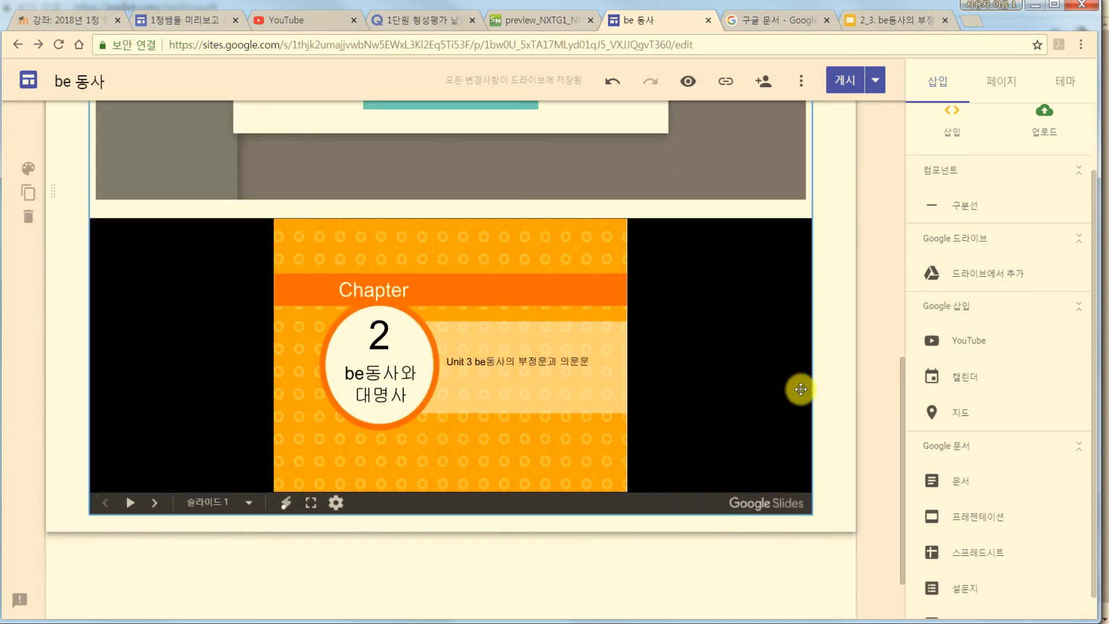
scroll(799, 388, up, 8)
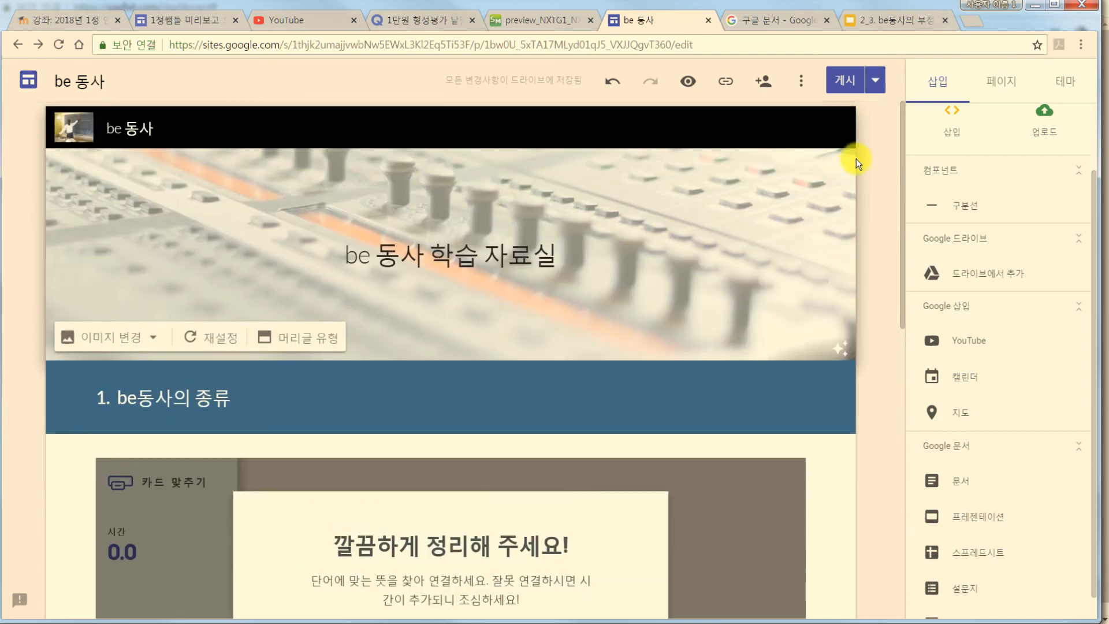
Add a subpage named "2nd page" under the home page.
click(1001, 87)
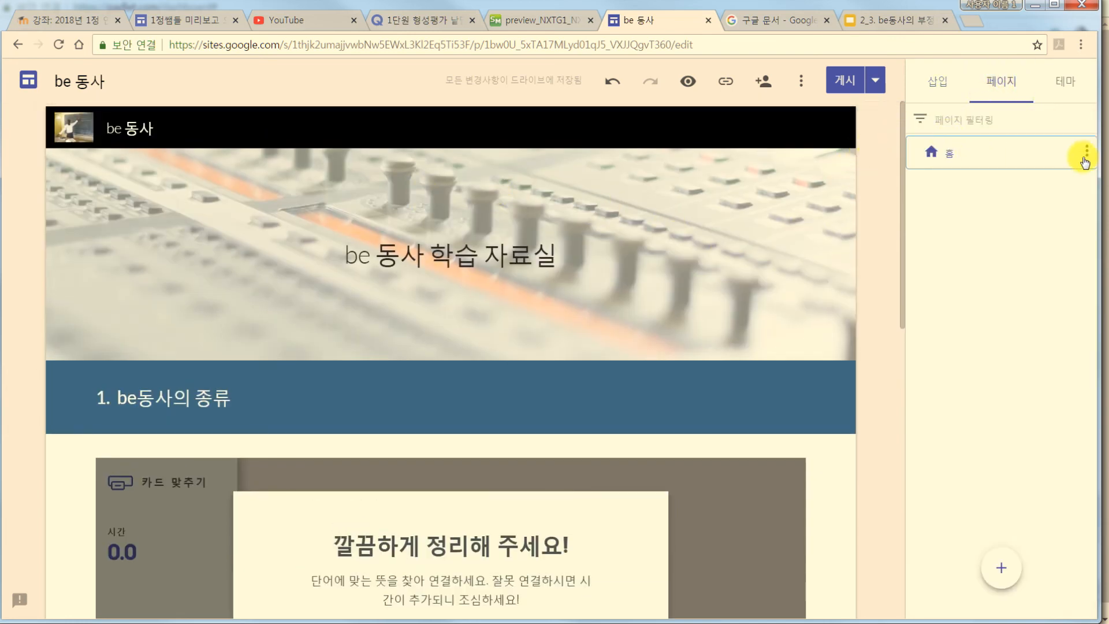
click(1087, 151)
click(1004, 232)
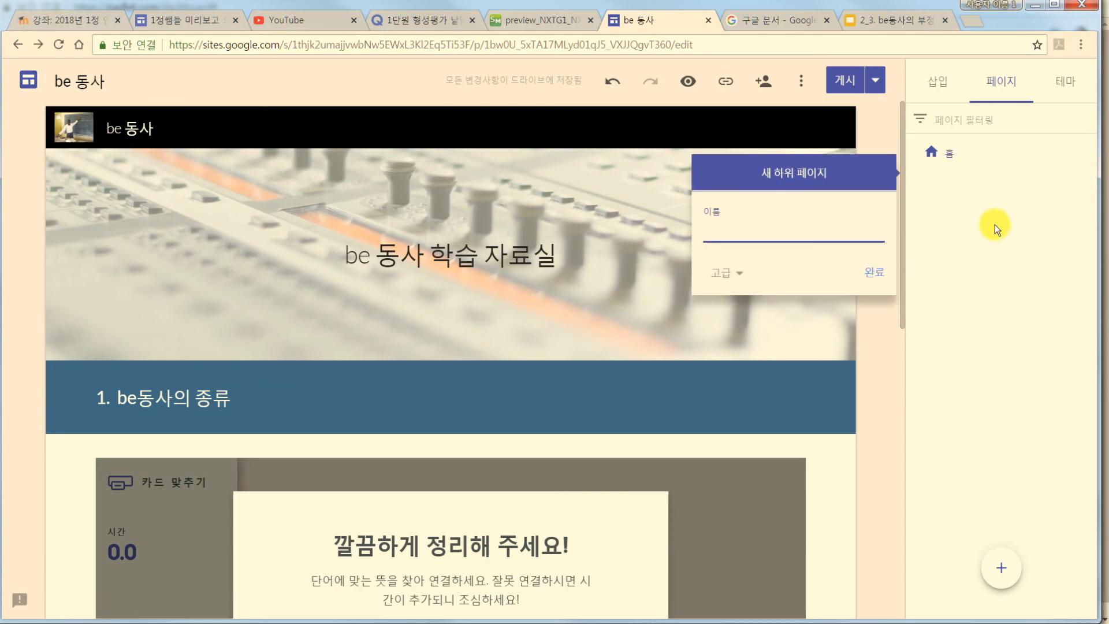
text(2nd page)
key(Return)
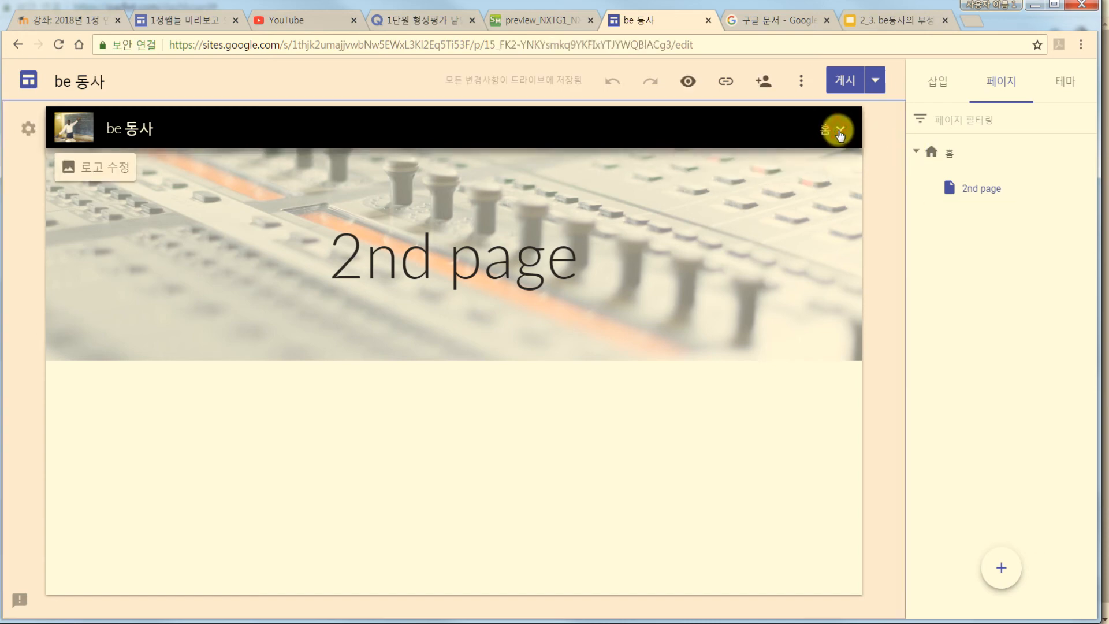
Preview the site from the home page and follow the navigation link to the 2nd page.
mouse_move(841, 131)
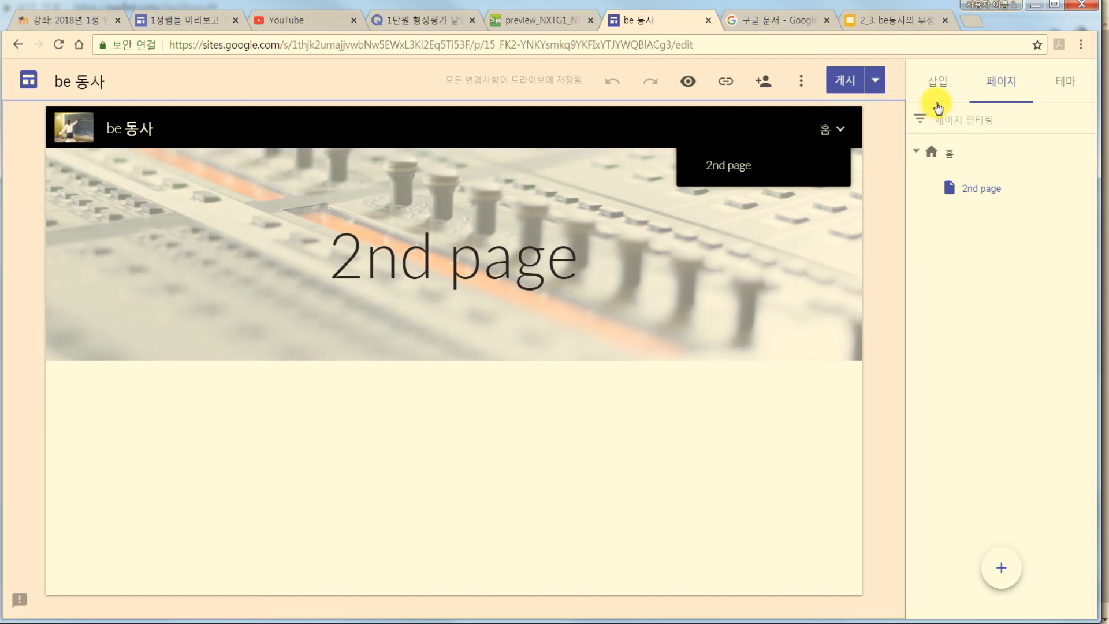
click(939, 153)
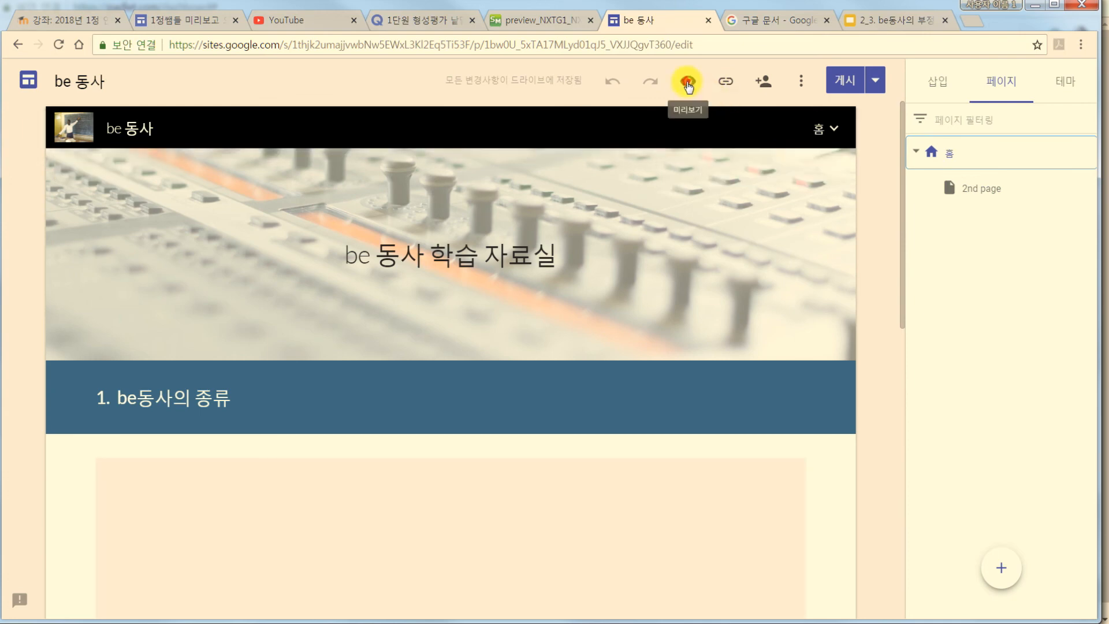
click(687, 83)
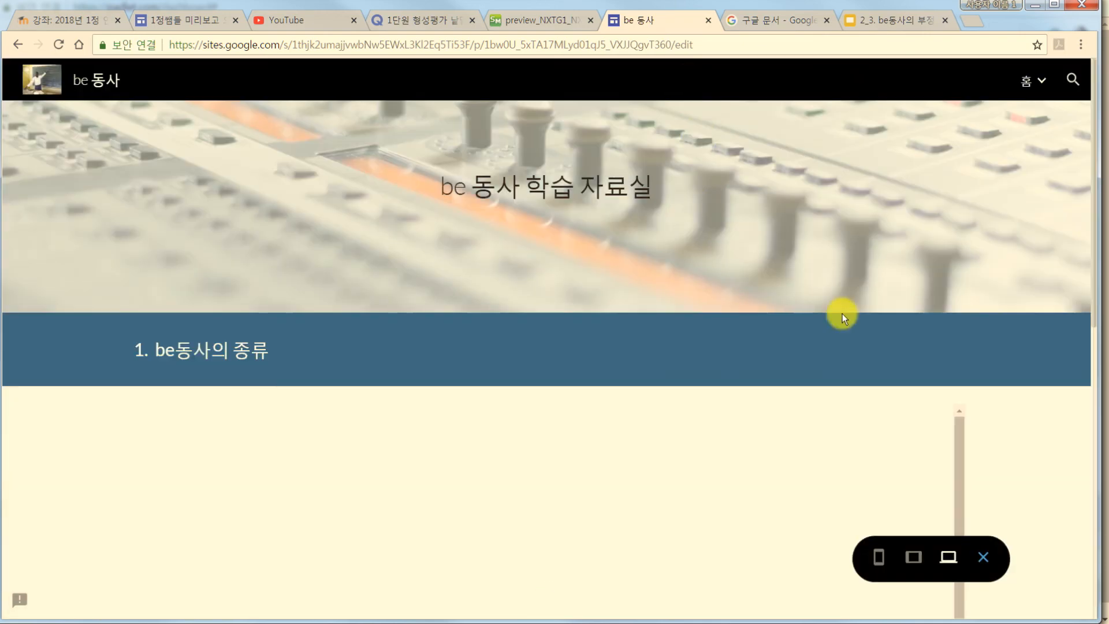
mouse_move(1041, 88)
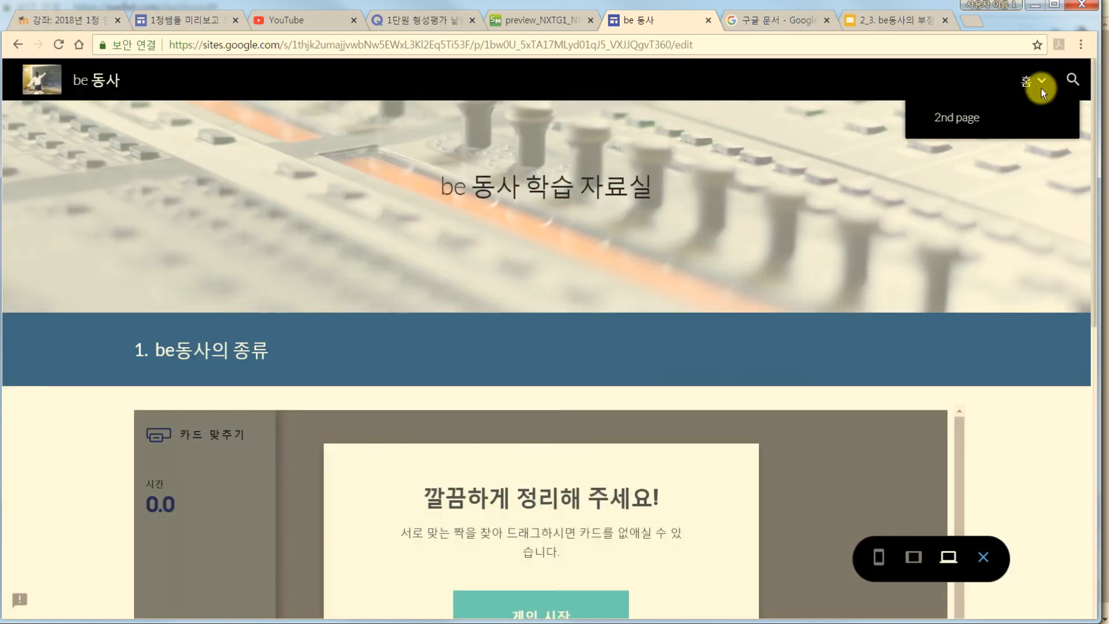
click(950, 118)
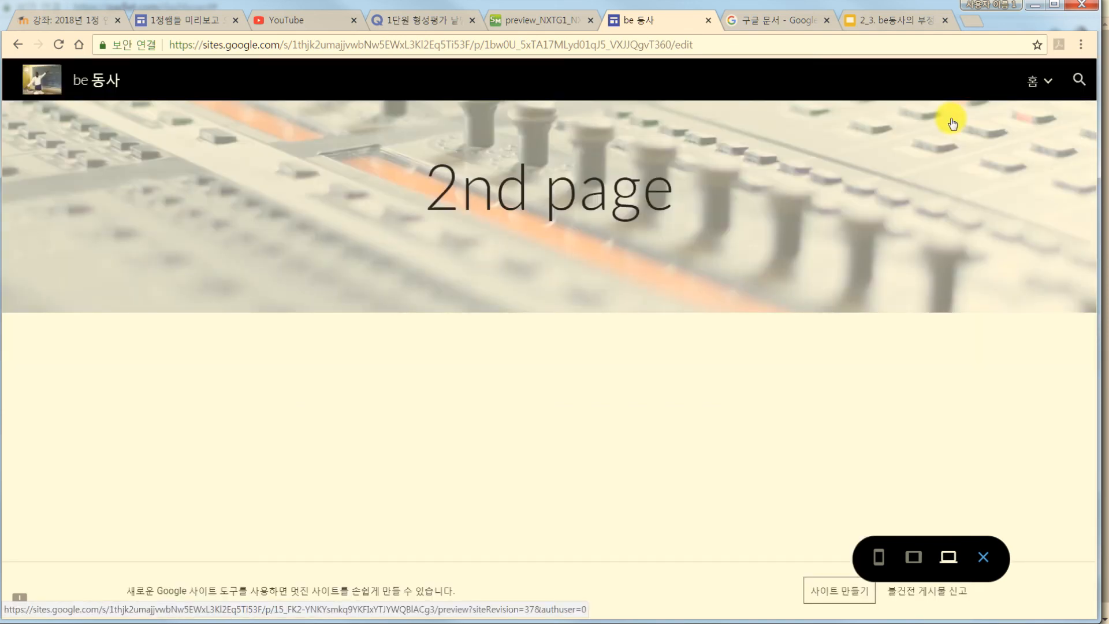
Switch to YouTube, search for "be verb" and open the video The "be verb" Song.
click(329, 19)
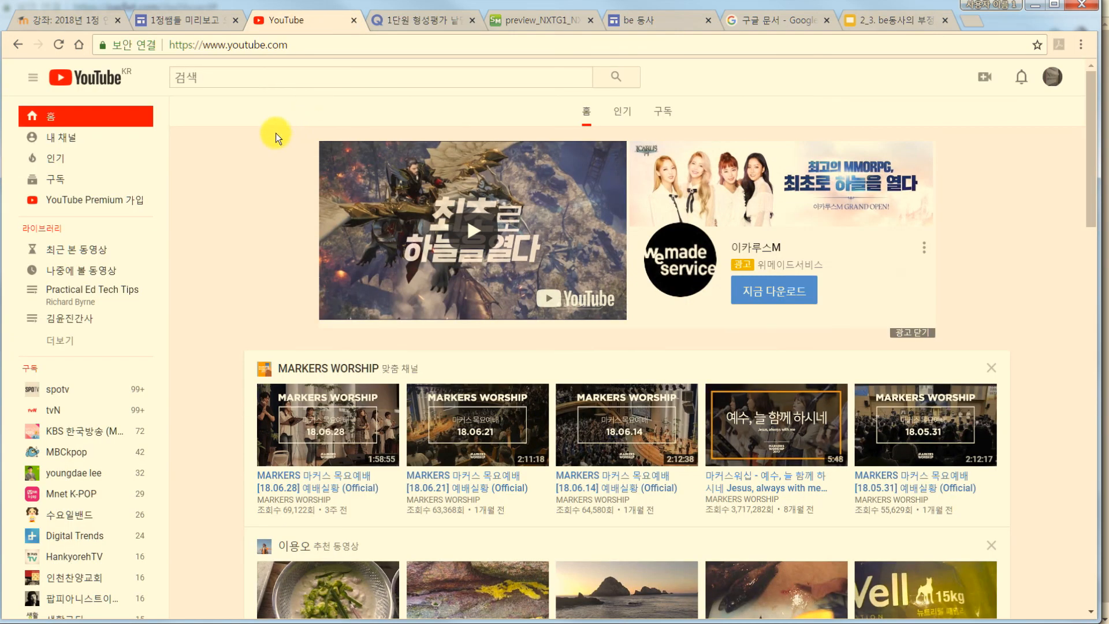
click(234, 77)
text(be verb)
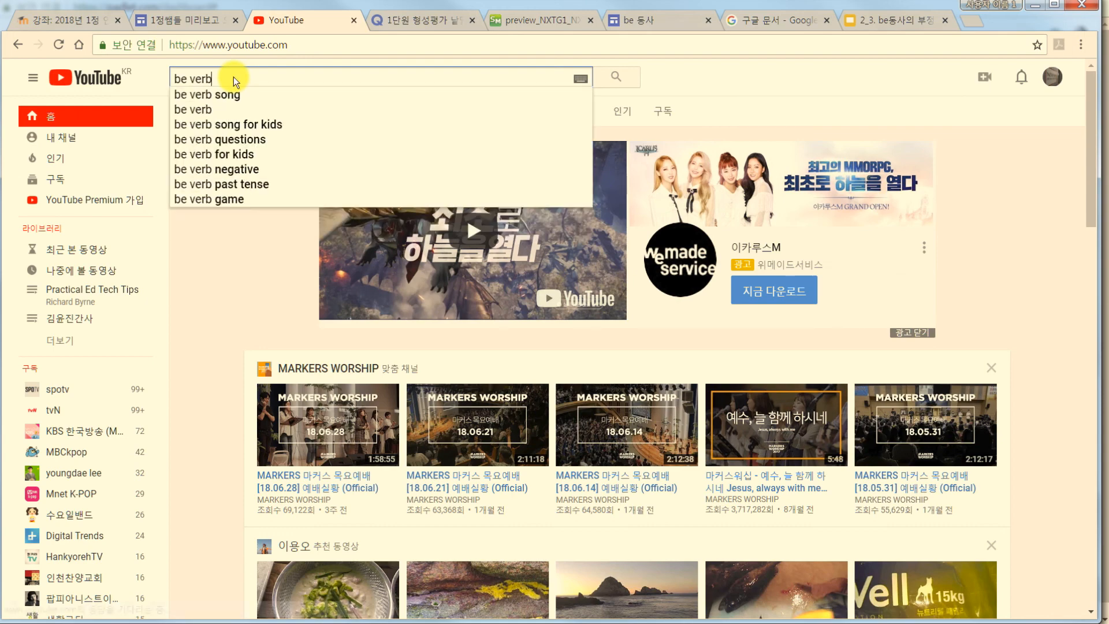
key(Return)
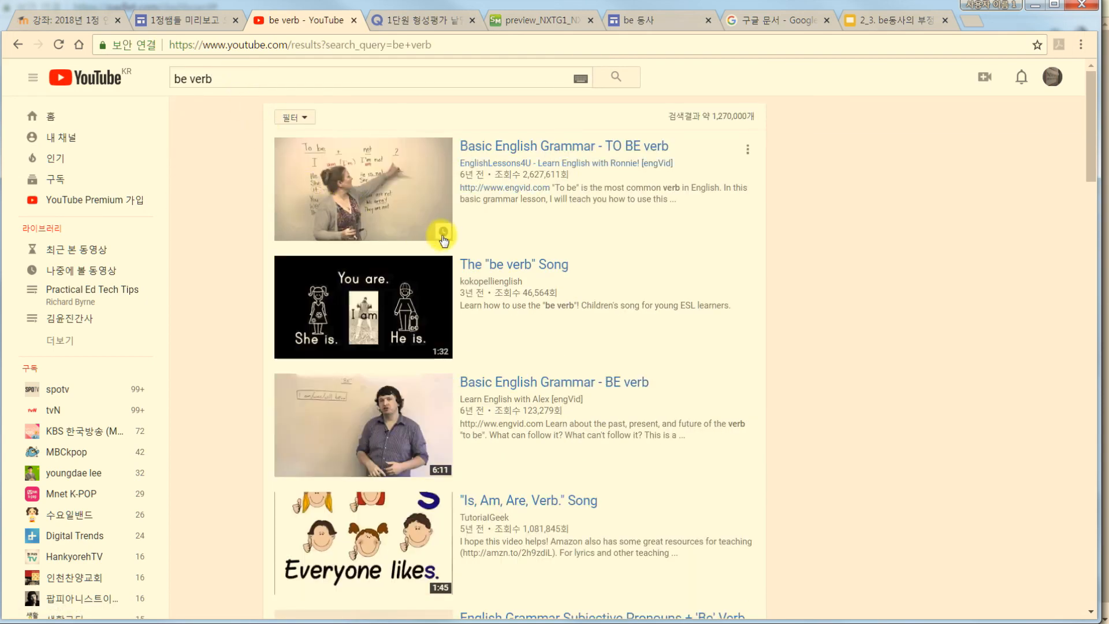
click(519, 272)
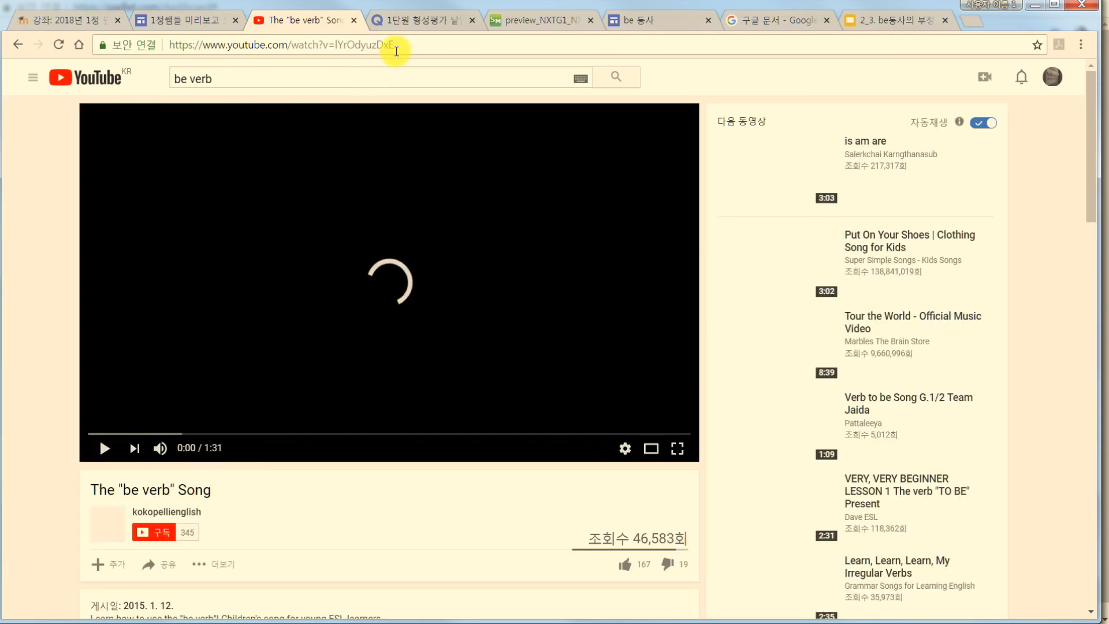
Copy the song video's URL and return from the site preview to editing the 2nd page of the be 동사 site.
click(382, 45)
key(ctrl+c)
right_click(377, 46)
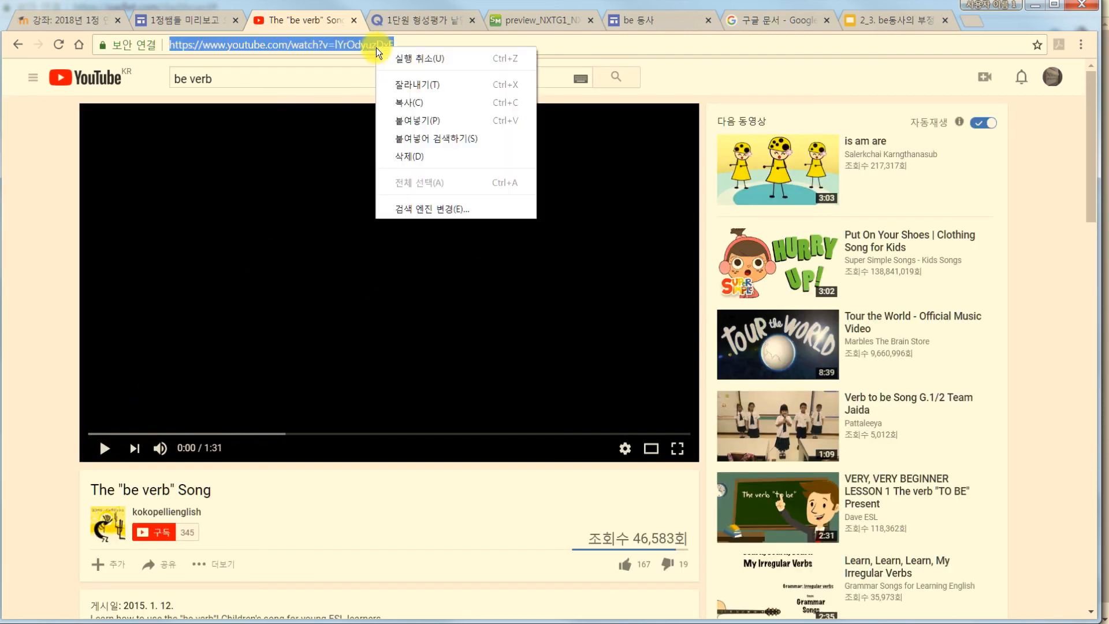
click(410, 102)
click(673, 19)
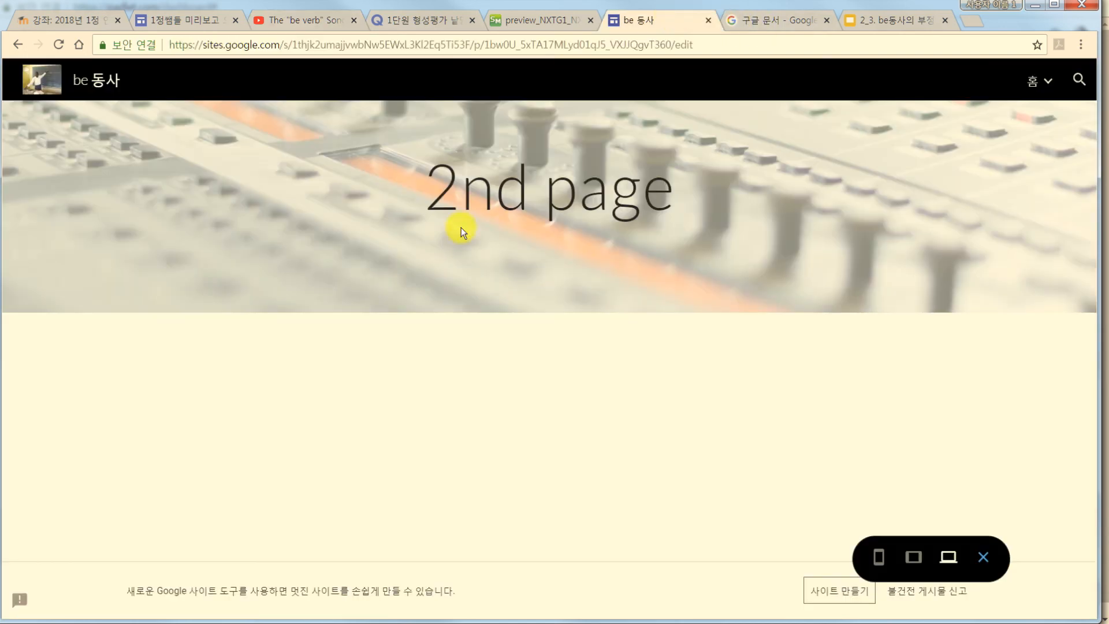
click(984, 557)
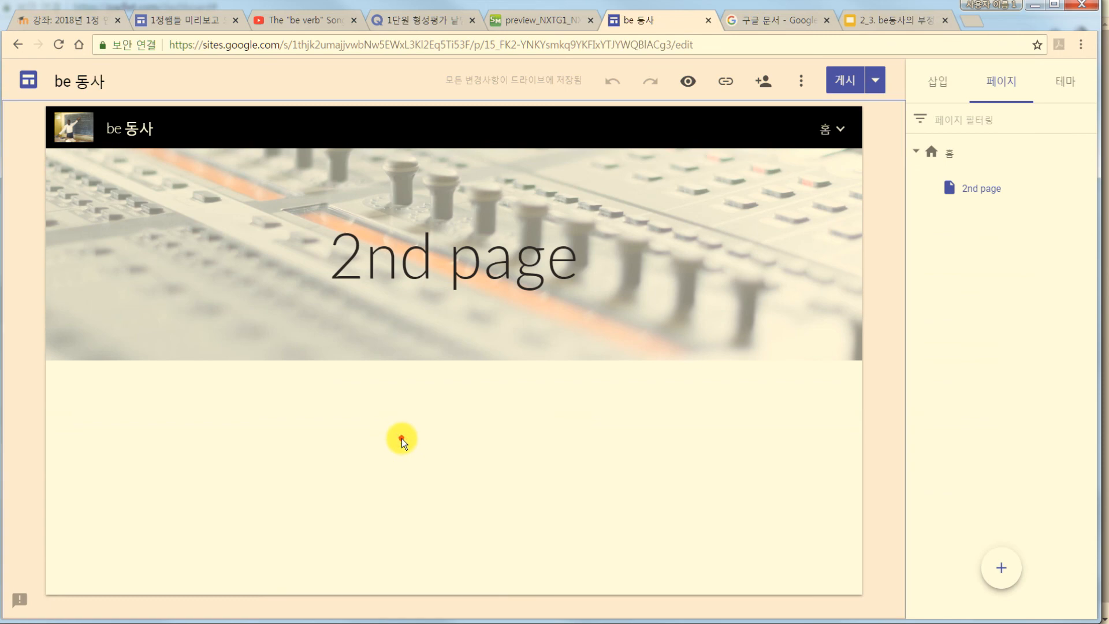
Embed the copied "be verb" Song YouTube link below the 2nd page header and enlarge the video to the full content width.
double_click(402, 441)
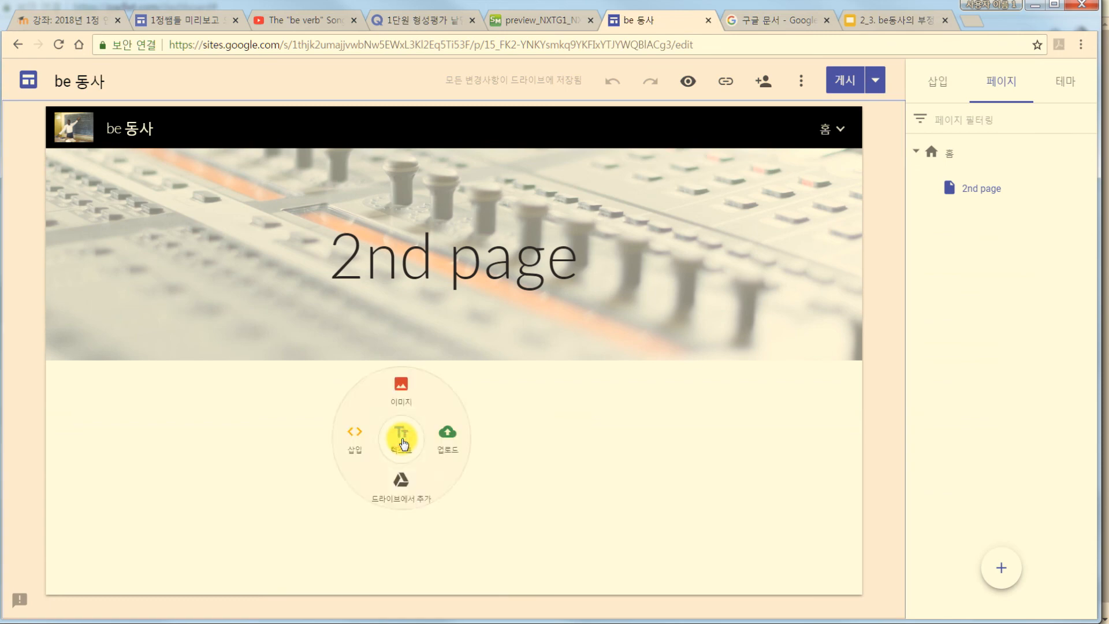
click(354, 434)
right_click(380, 360)
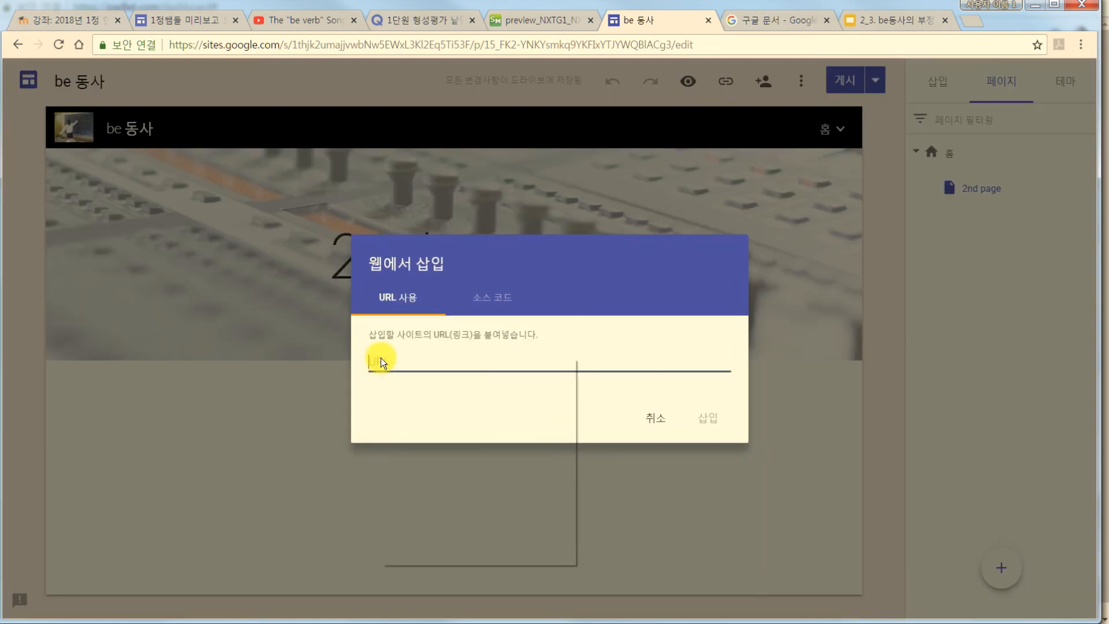
click(448, 446)
click(710, 420)
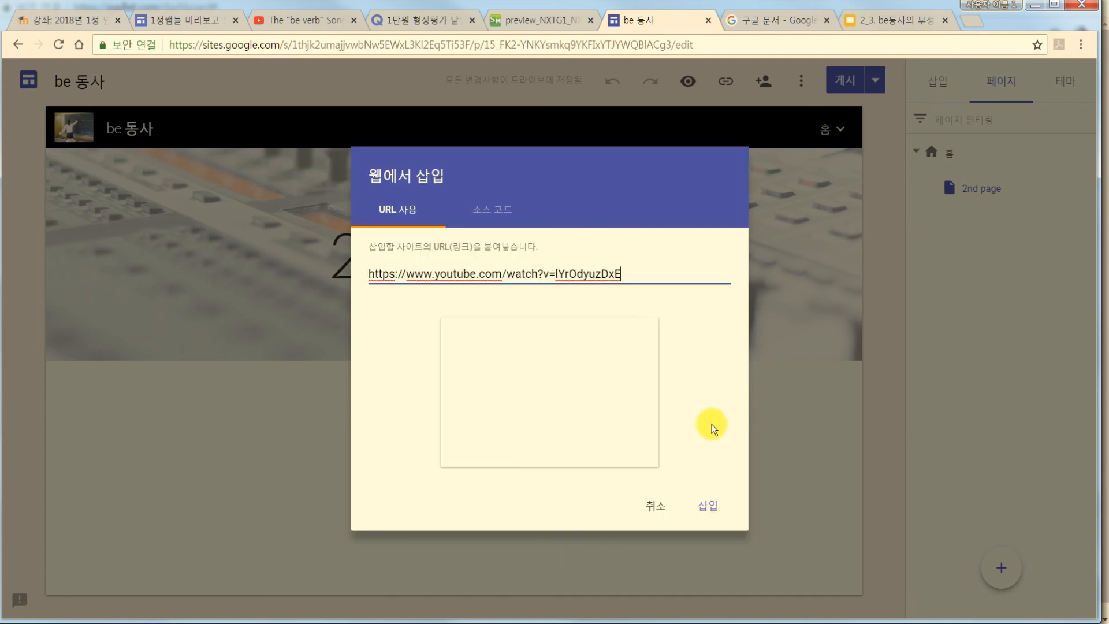
click(712, 503)
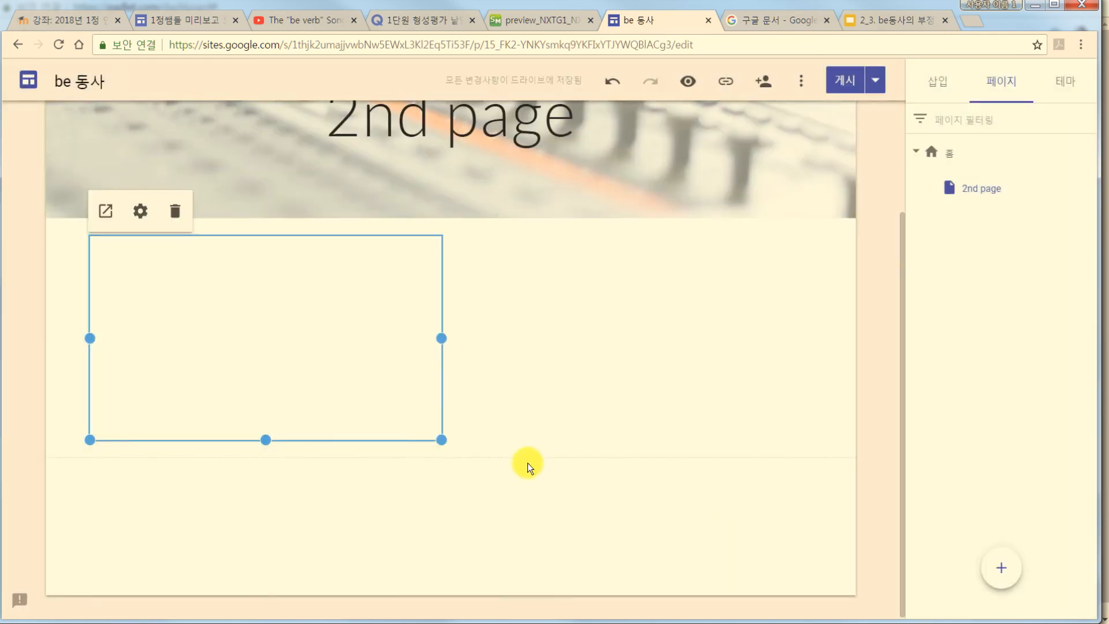
drag(441, 440, 814, 512)
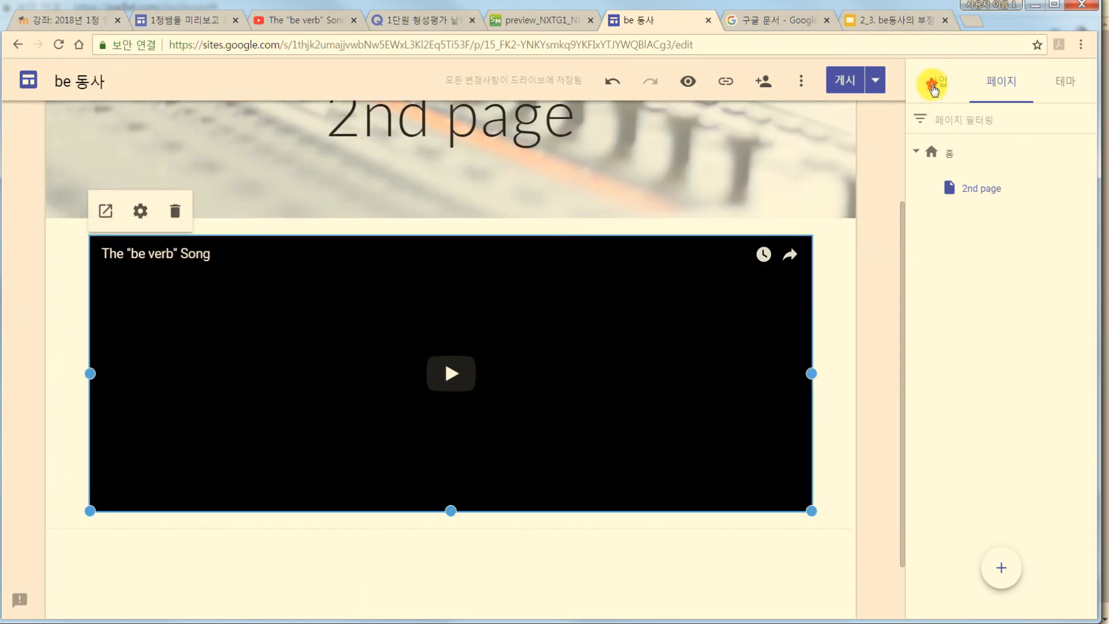
View the YouTube video picker's search option for inserting a clip and close it without selecting a video.
click(932, 83)
click(962, 343)
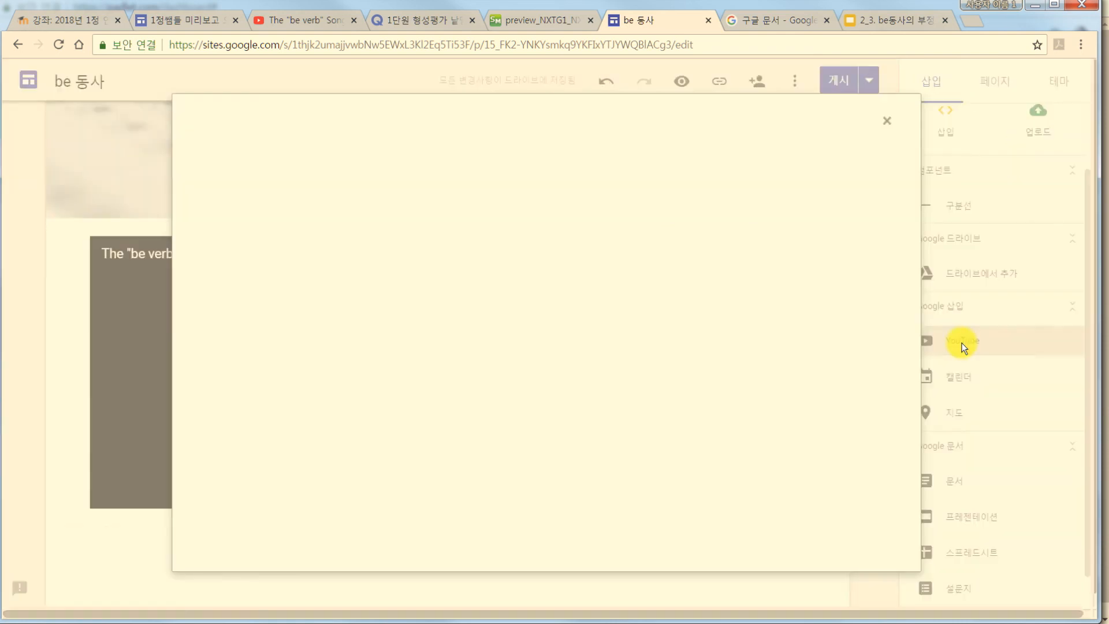
click(334, 201)
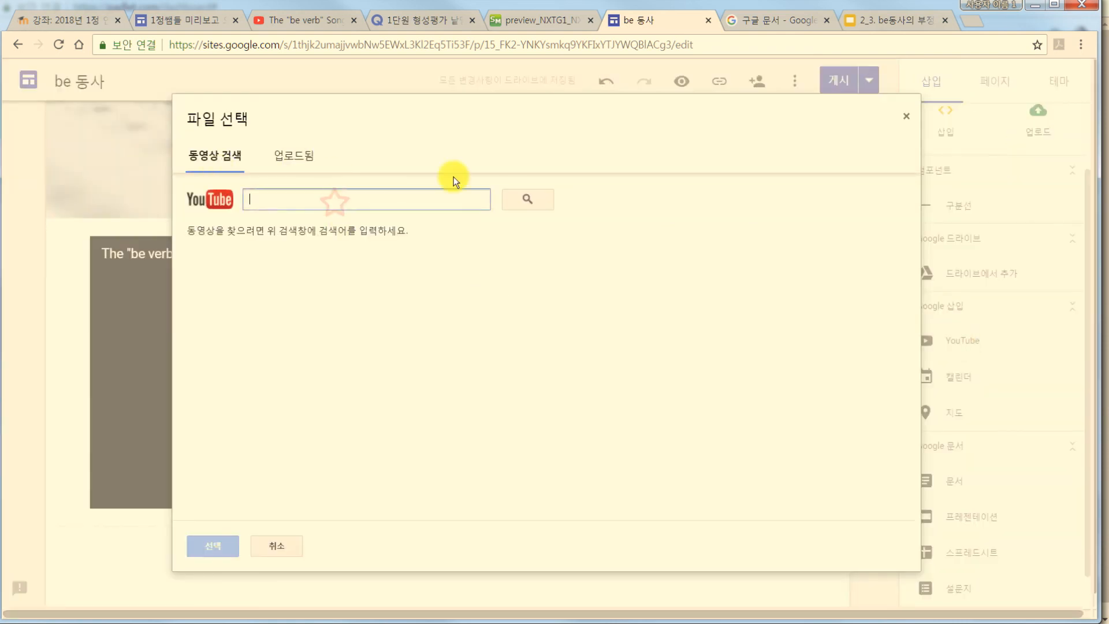
click(908, 118)
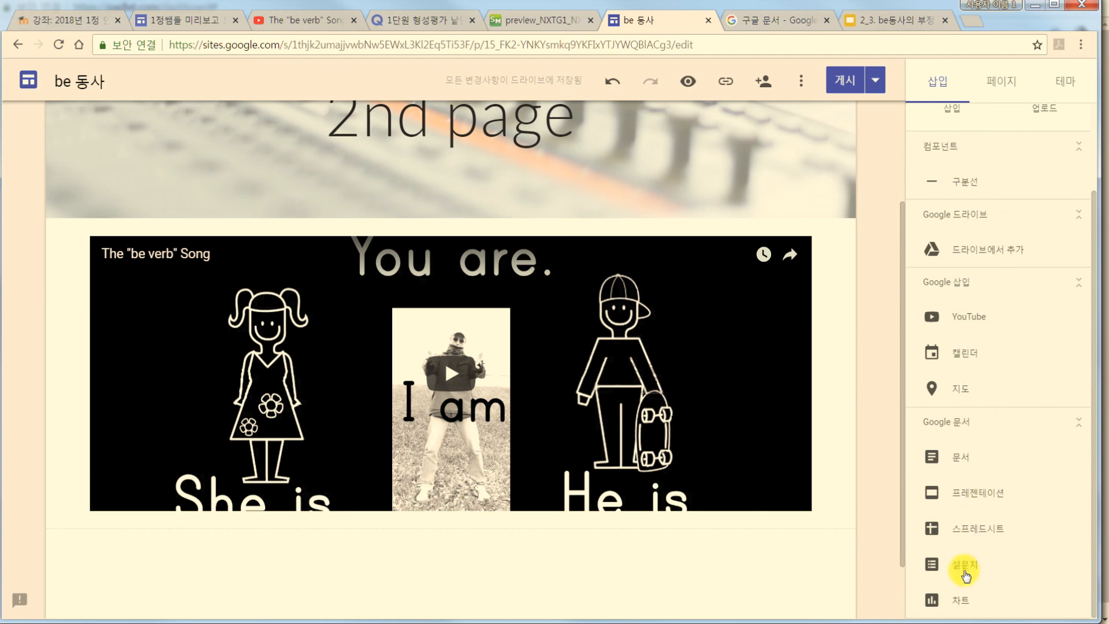
Bring up the site's form picker, switch to Google Forms via the 구글 문서 search results, and open the form 수의일치 전문가되기.
click(963, 569)
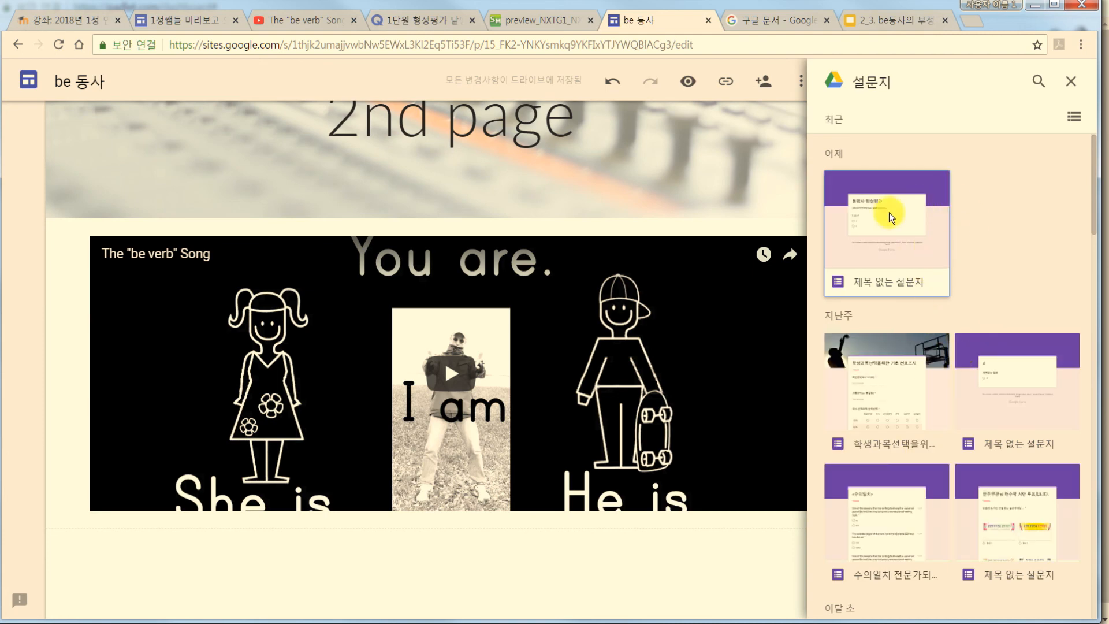
click(782, 22)
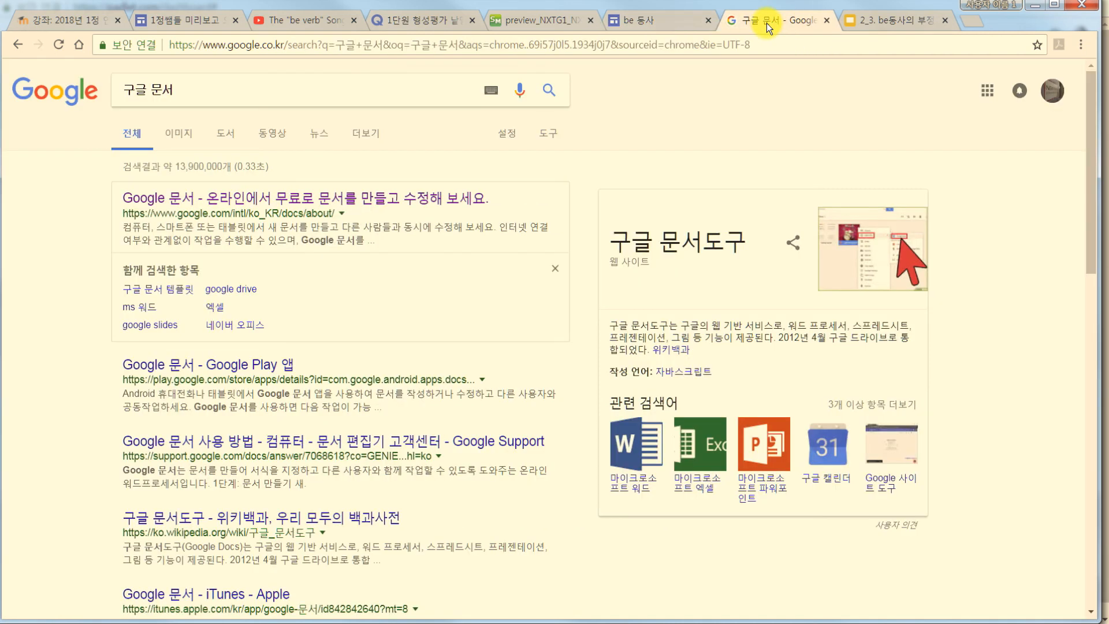
click(271, 199)
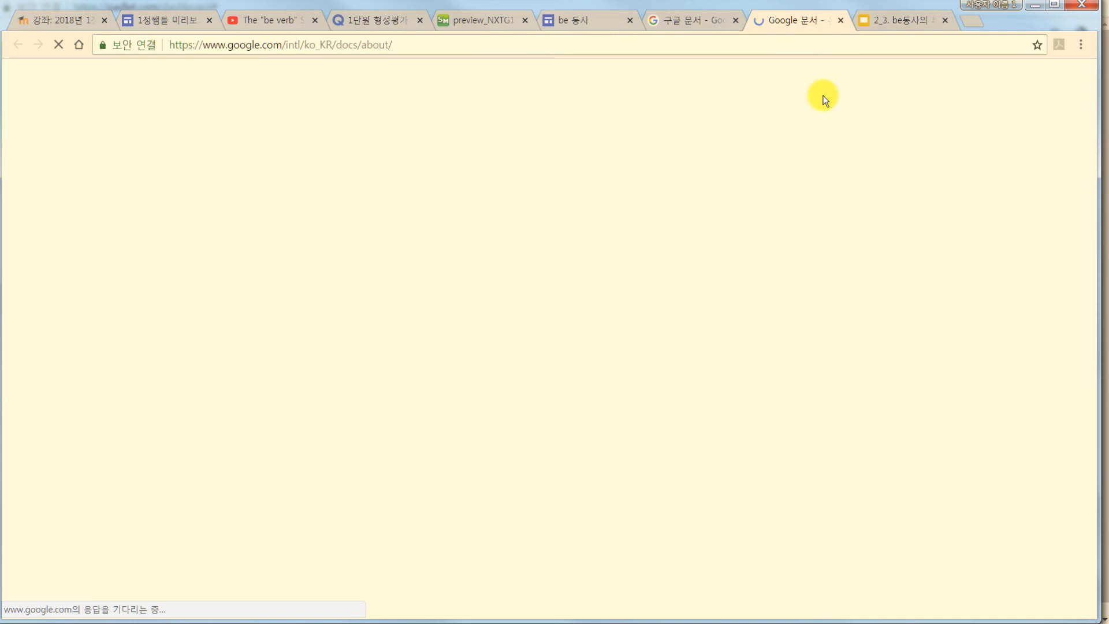
click(944, 21)
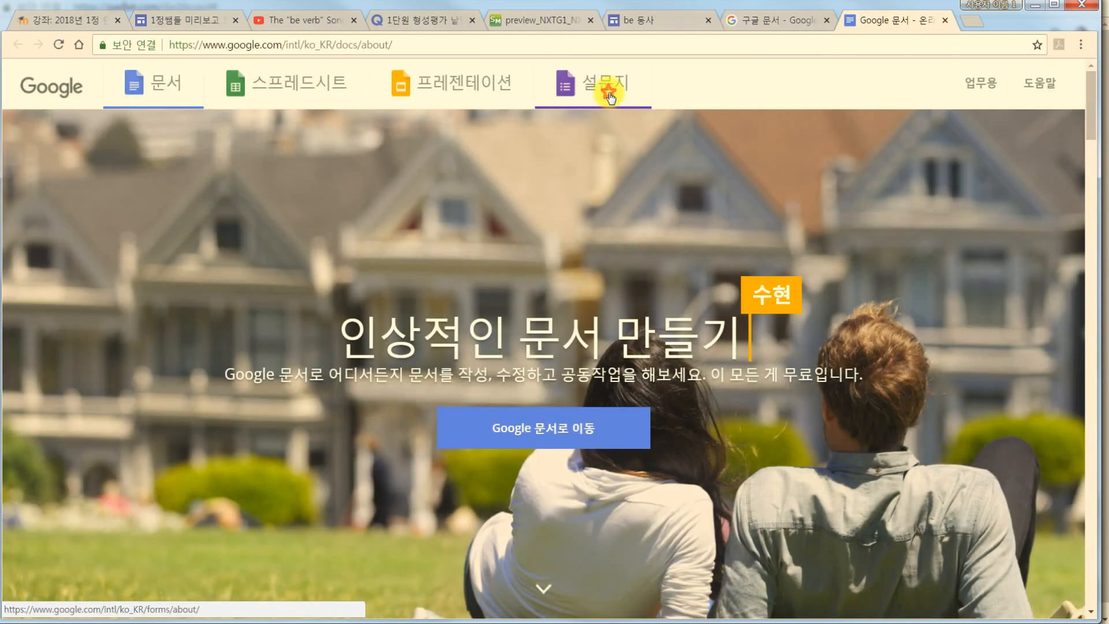
click(608, 93)
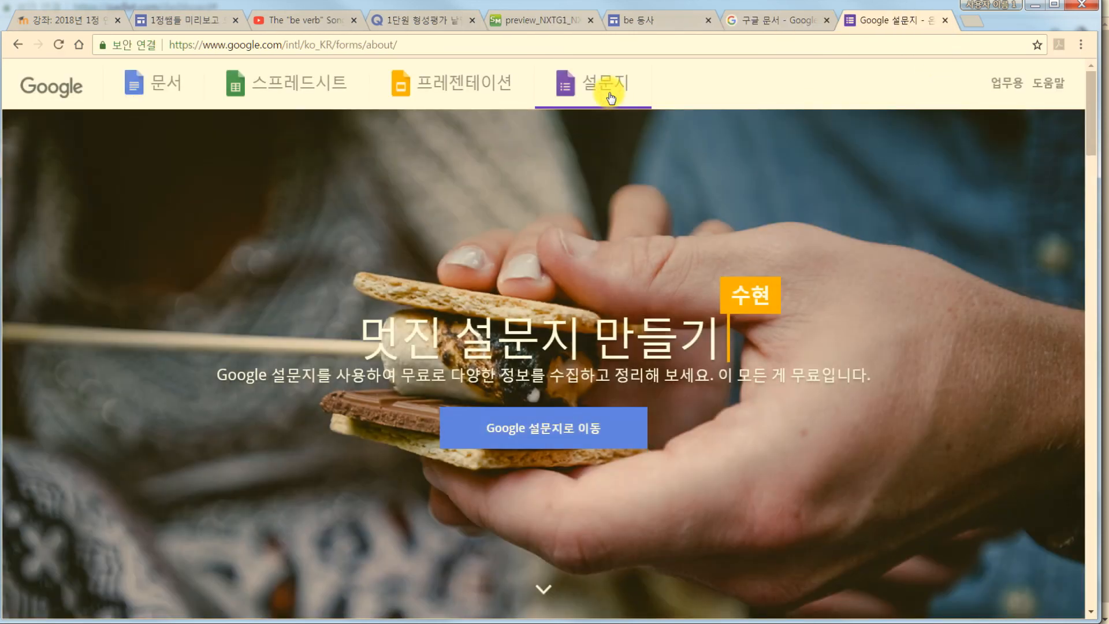
click(532, 436)
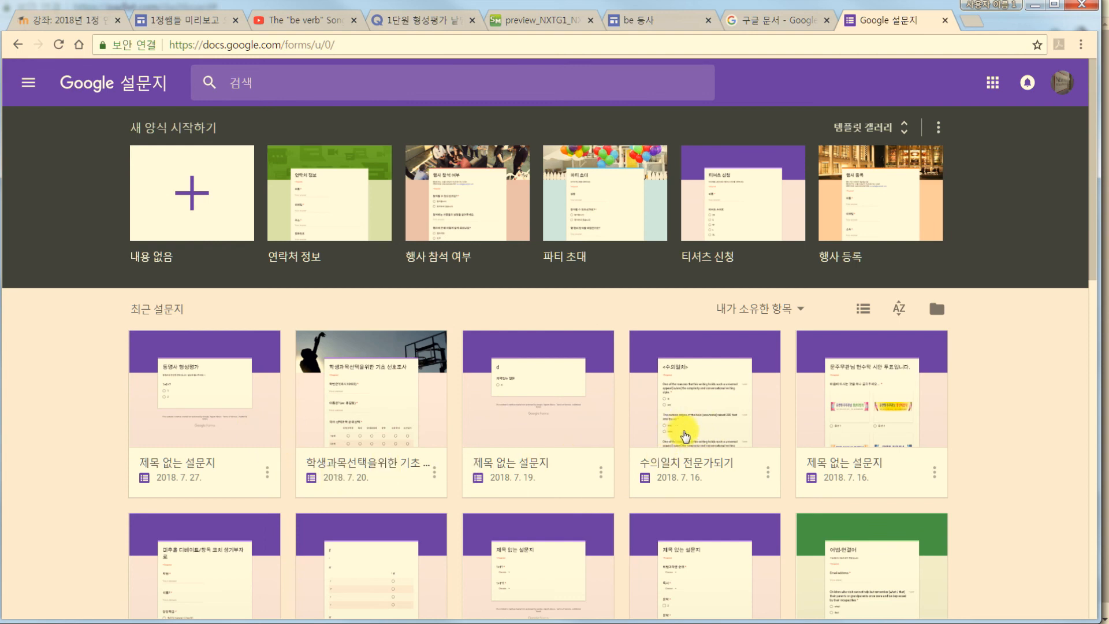
click(689, 418)
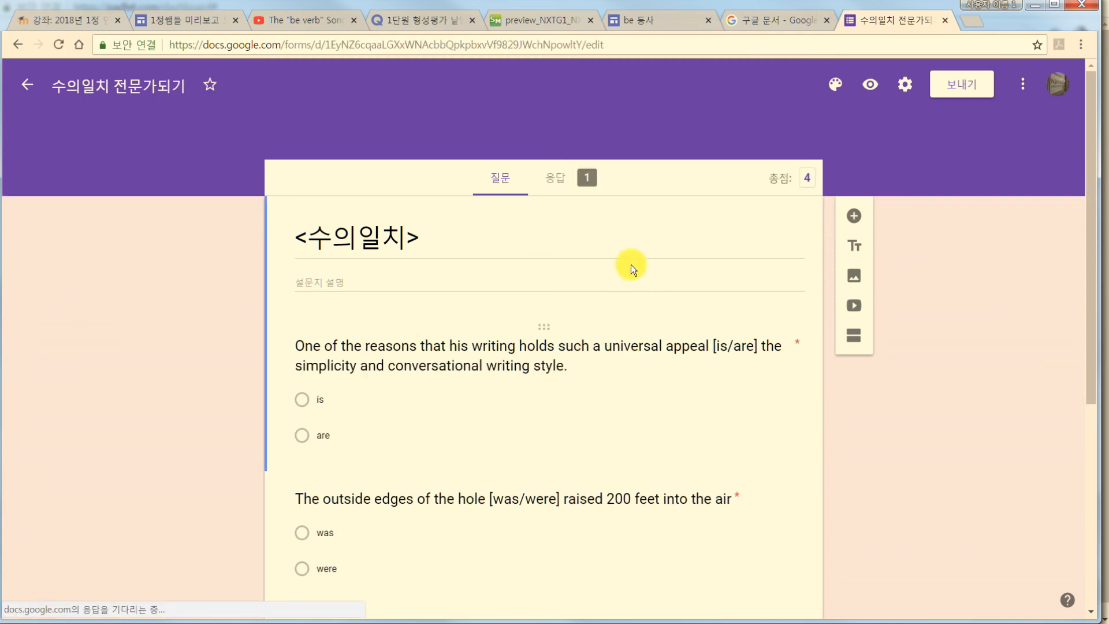
Return to the be 동사 site, insert the form 수의일치 전문가되기 below the video, and enlarge it to the full content width.
click(656, 24)
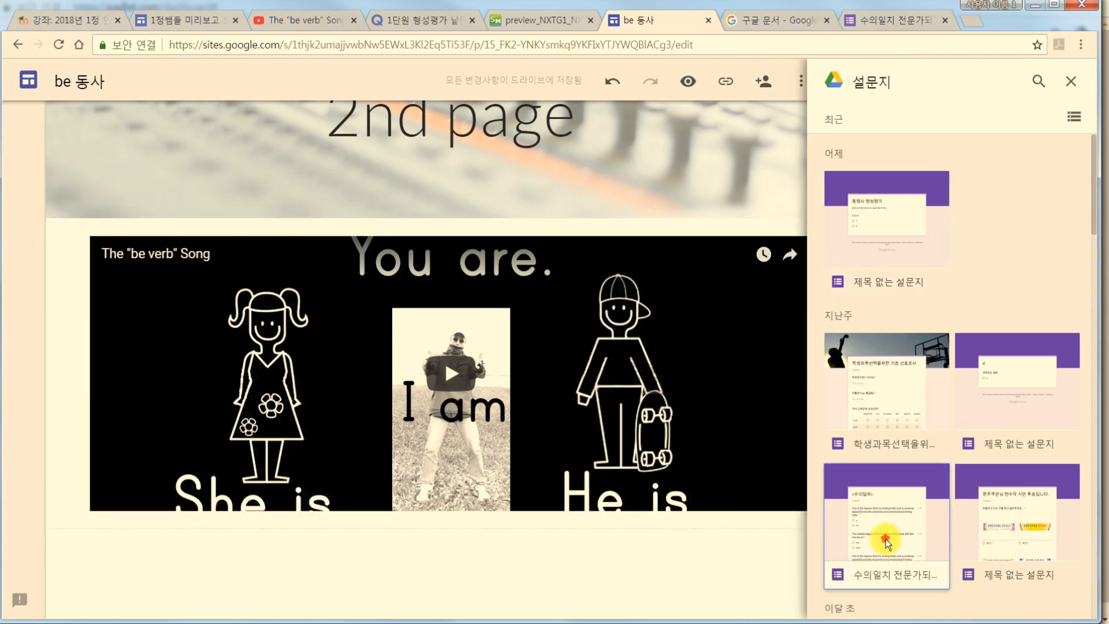
click(878, 228)
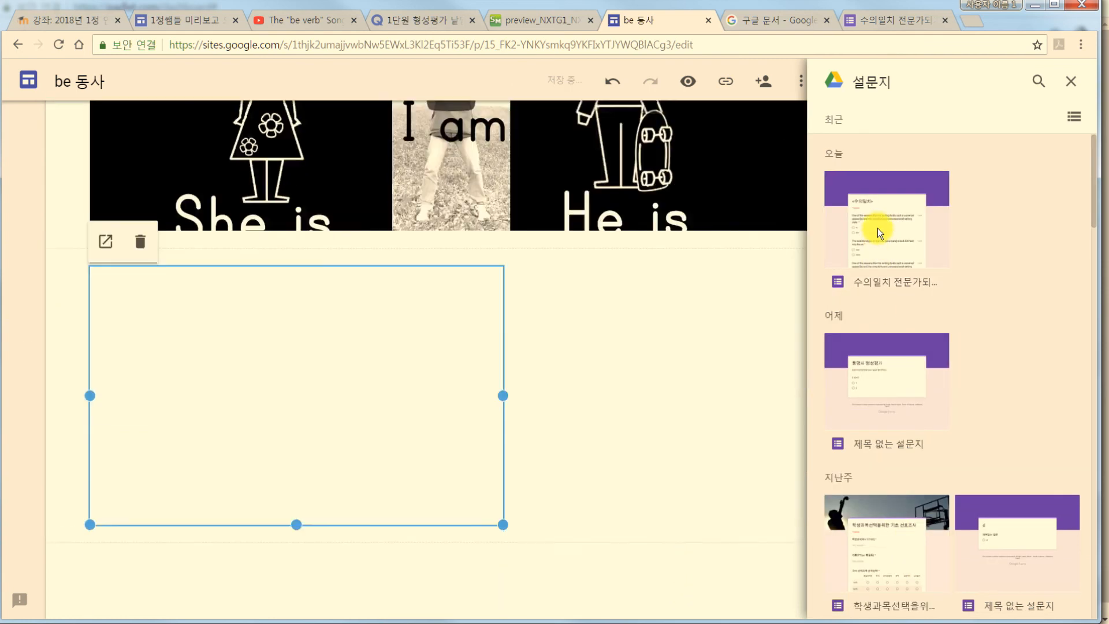
drag(506, 439, 792, 507)
scroll(522, 306, down, 1)
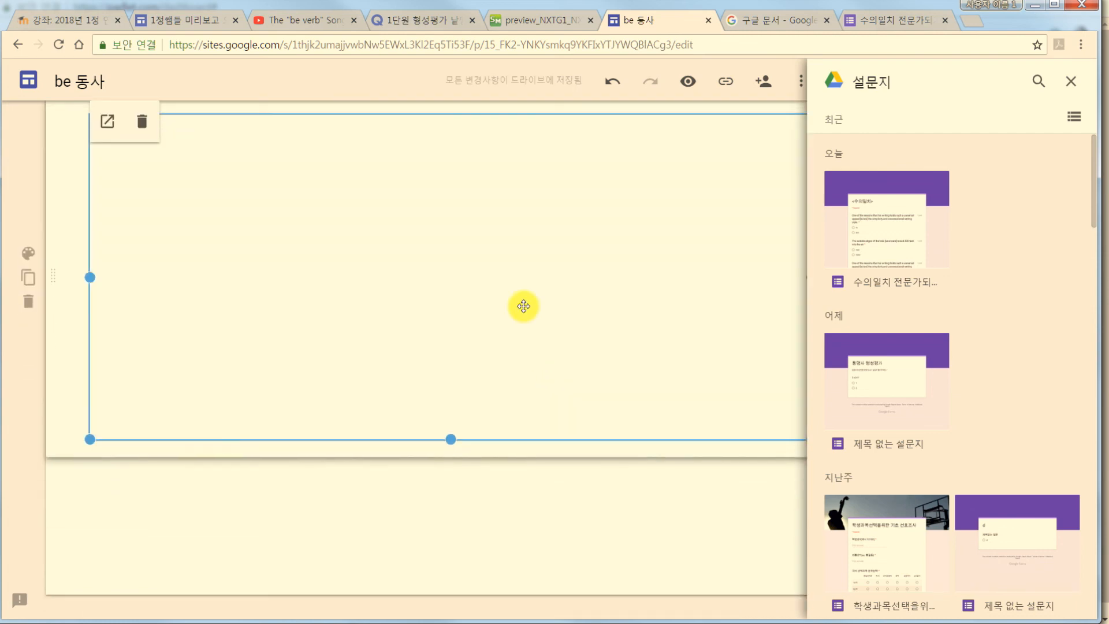
click(1081, 85)
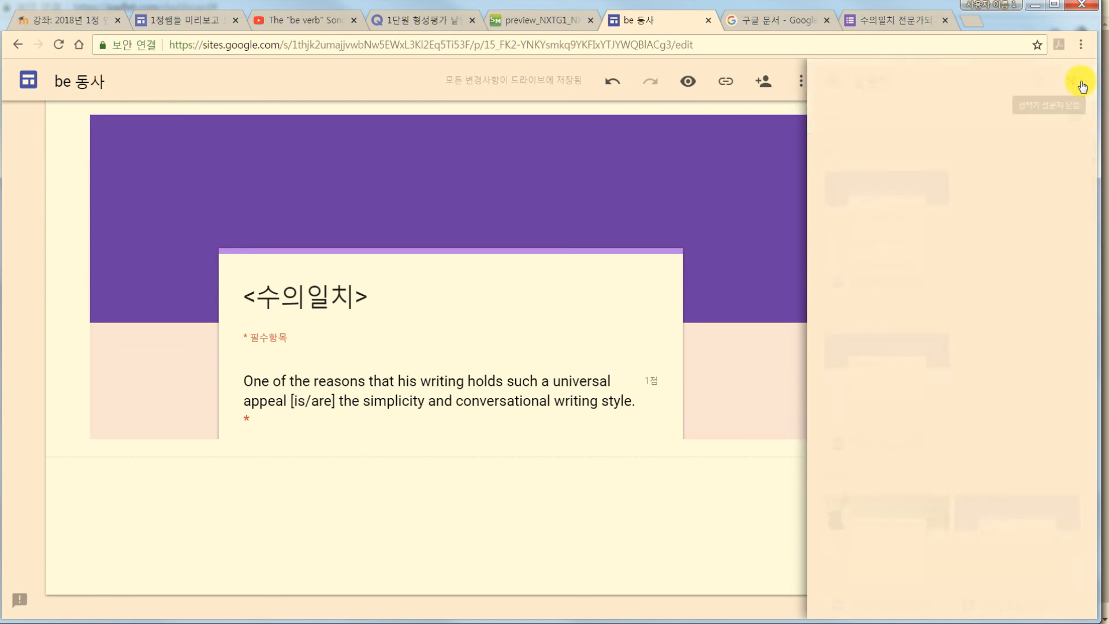
Publish the updated be 동사 site.
scroll(877, 219, up, 10)
click(843, 85)
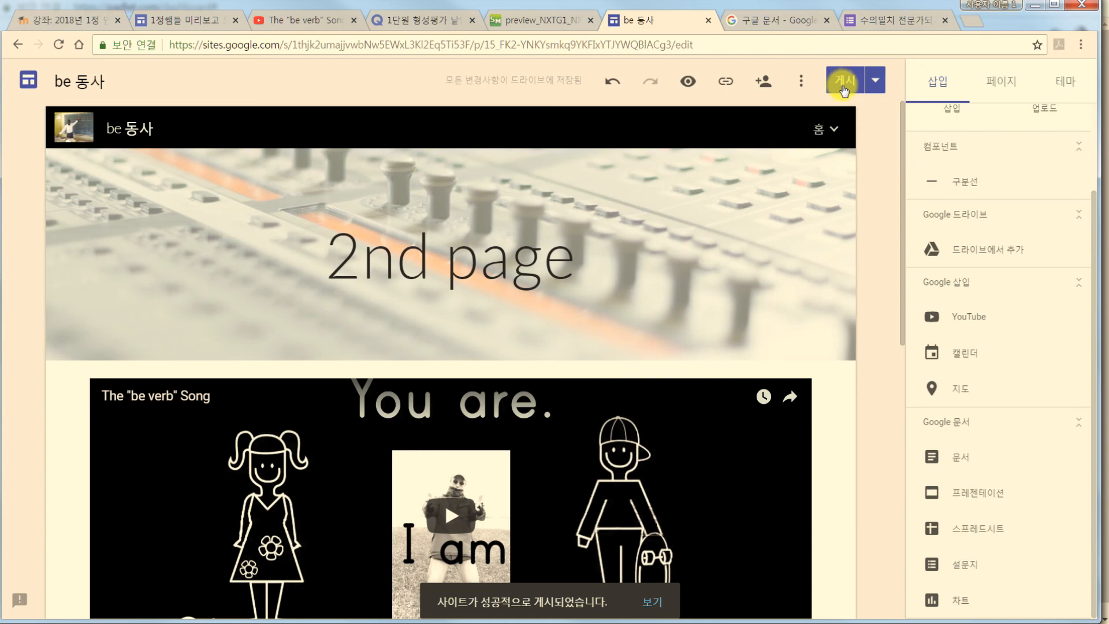
Review the site's sharing permissions and user invitation options, and close them without inviting anyone.
click(760, 79)
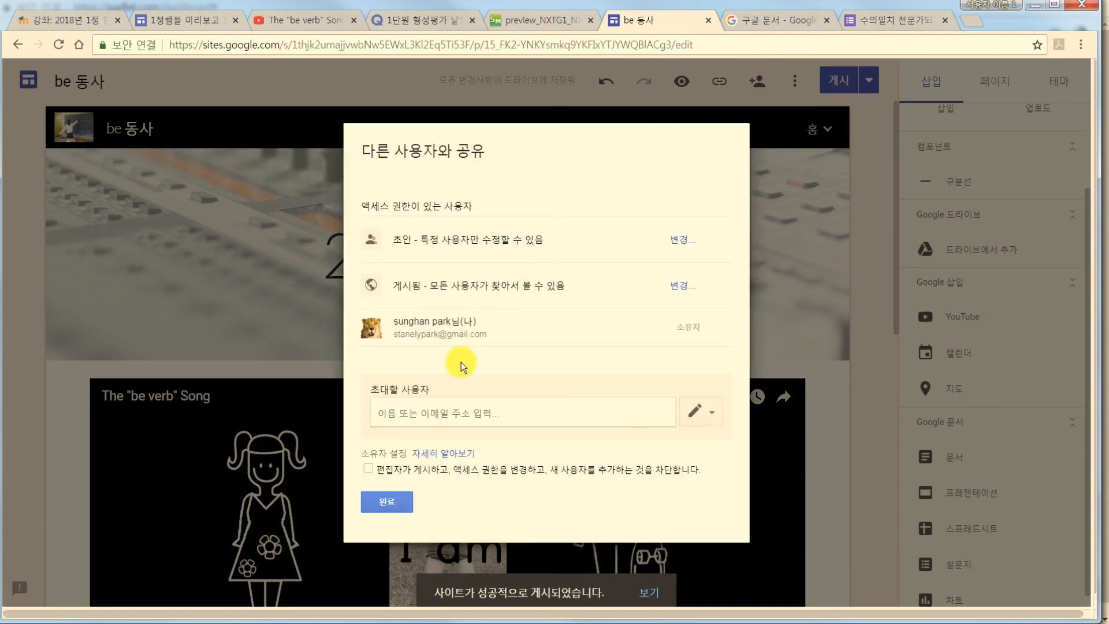
click(415, 413)
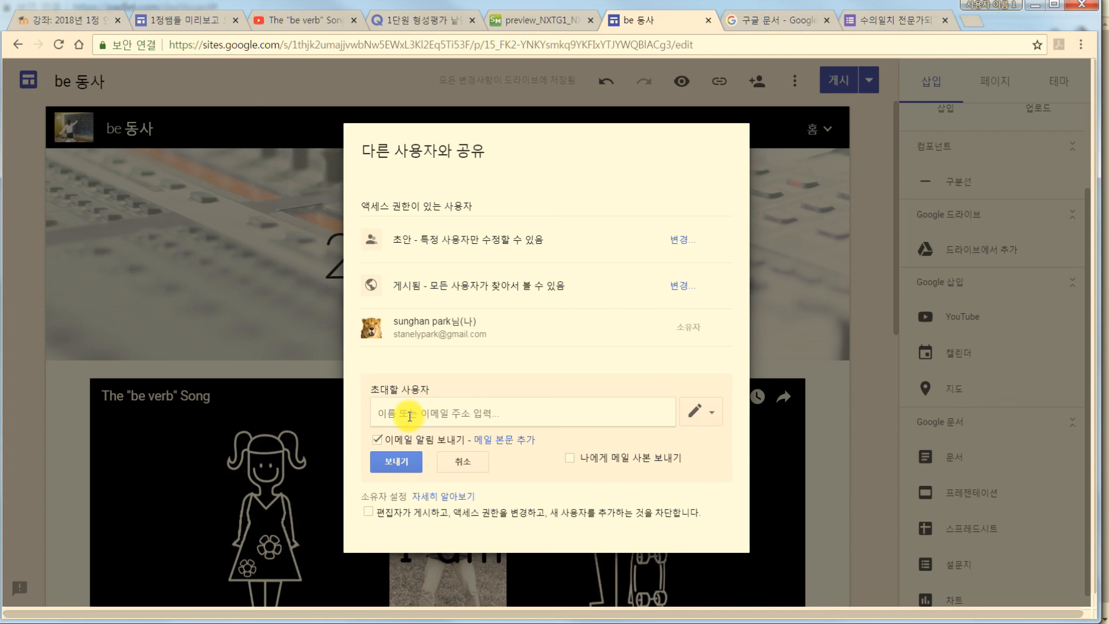
click(456, 462)
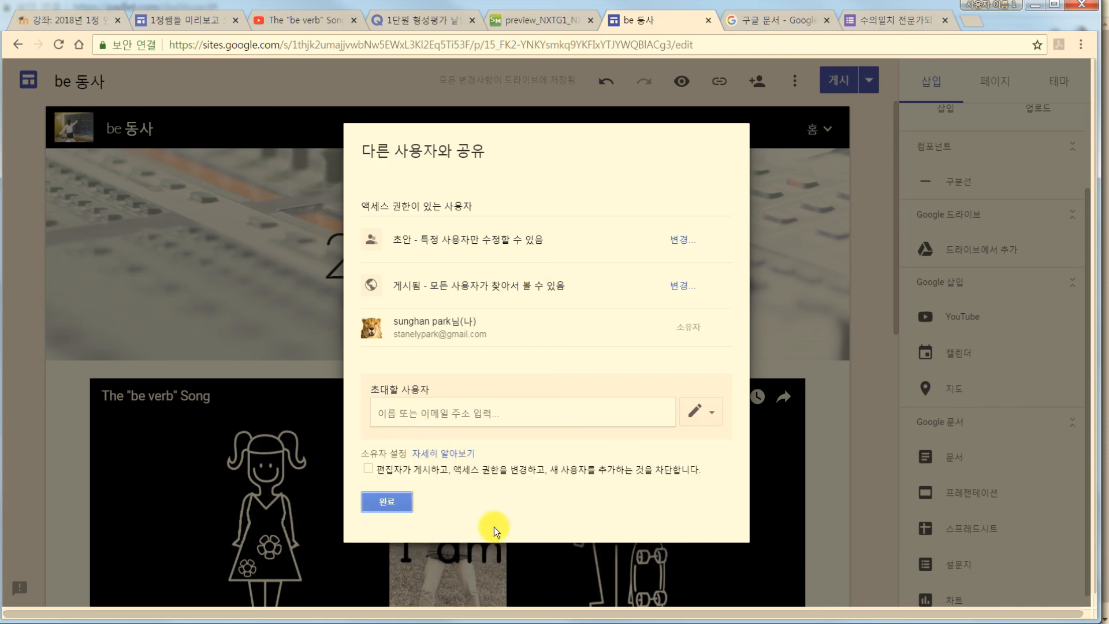
click(398, 502)
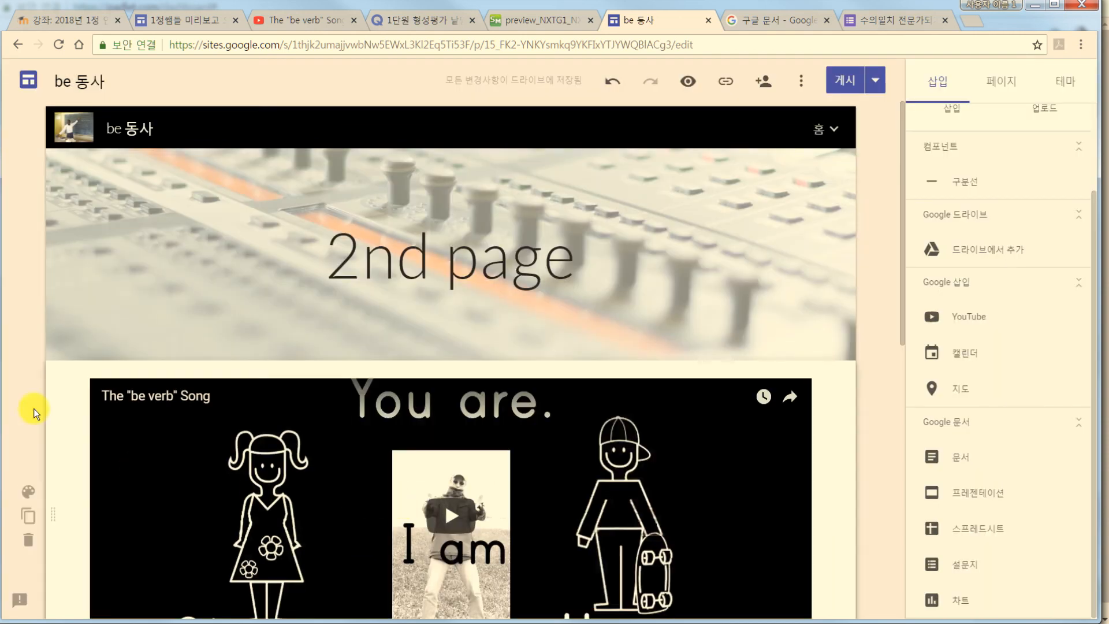